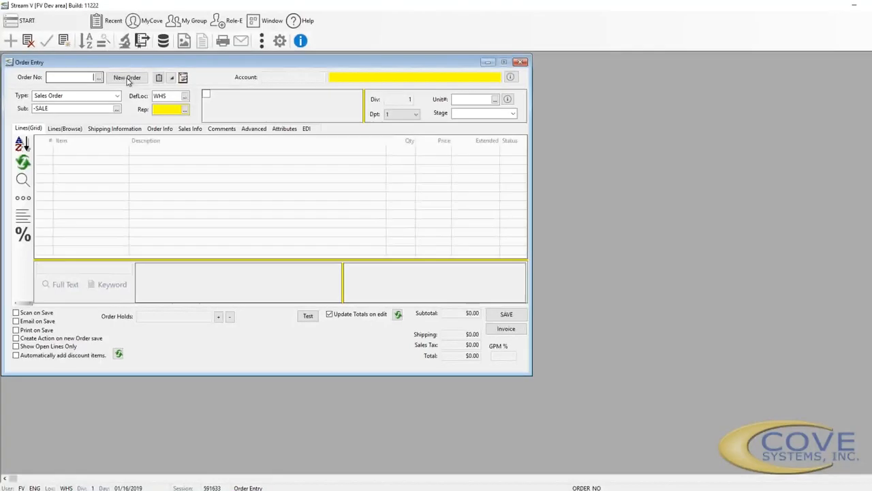
Start a new sales order and select Bay Area Systems Inc. in the enlarged Customer Lookup
click(127, 79)
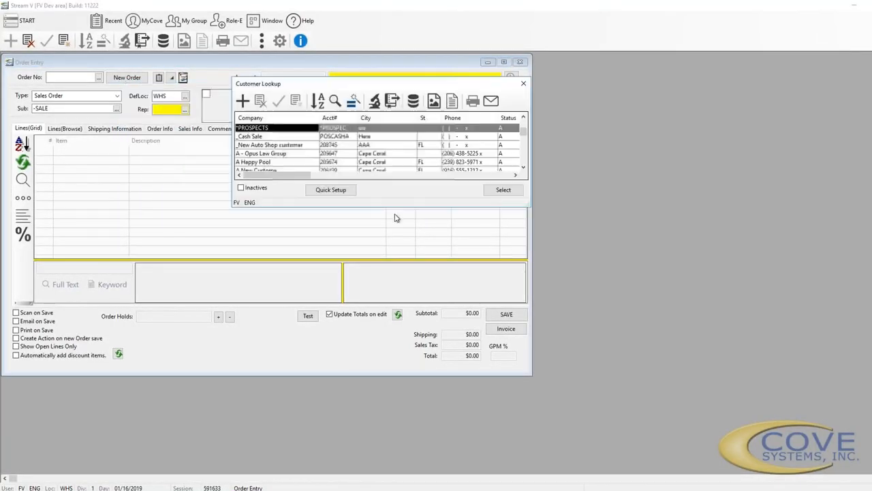
drag(530, 206, 562, 250)
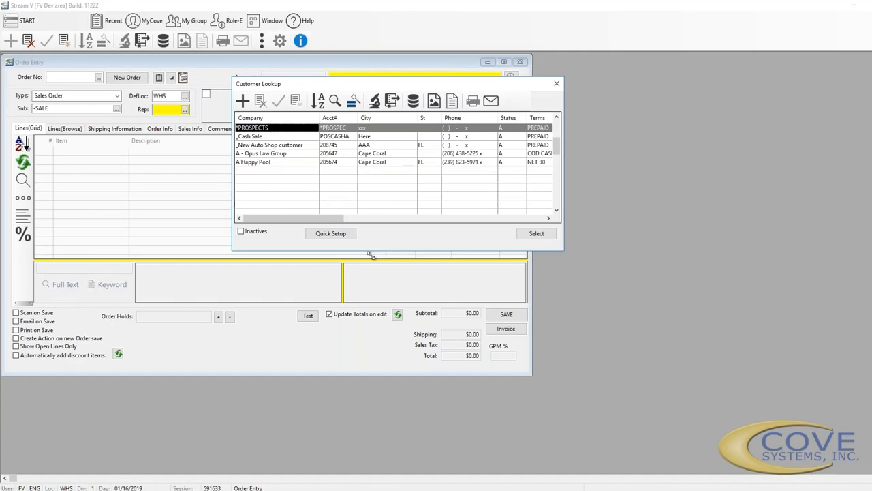
key(Down)
key(Down)
key(Down)
key(Down)
key(Down)
key(Down)
key(Down)
key(Down)
key(Down)
key(Down)
key(Down)
key(Down)
key(Down)
key(Down)
key(Down)
key(Down)
key(Down)
key(Down)
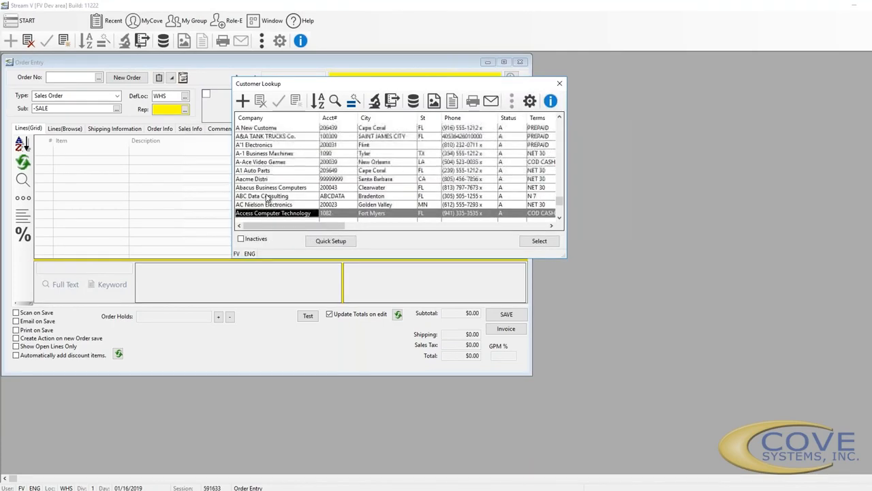
key(Down)
key(Down)
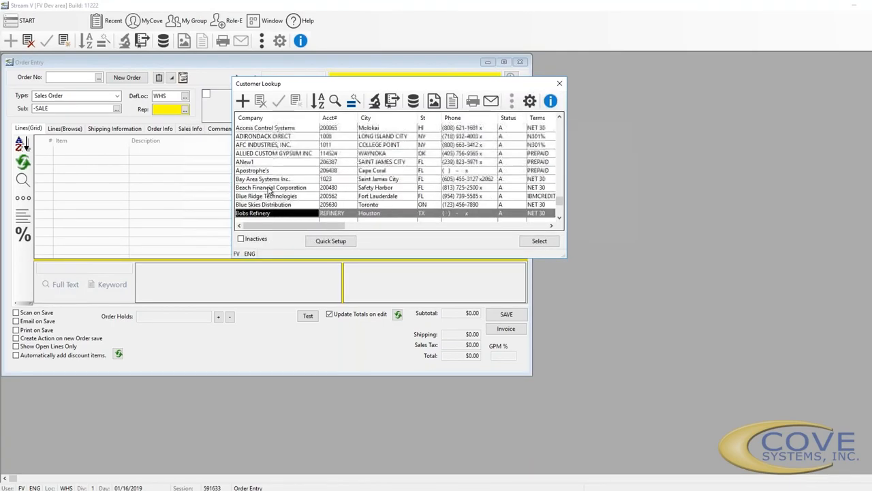
click(268, 179)
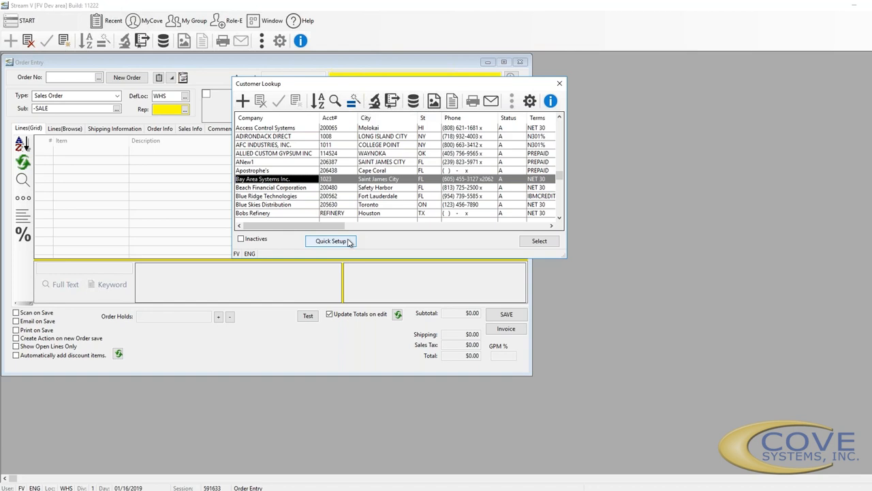
Close Quick Setup without saving and assign Bay Area Systems Inc. as the order's customer
click(350, 242)
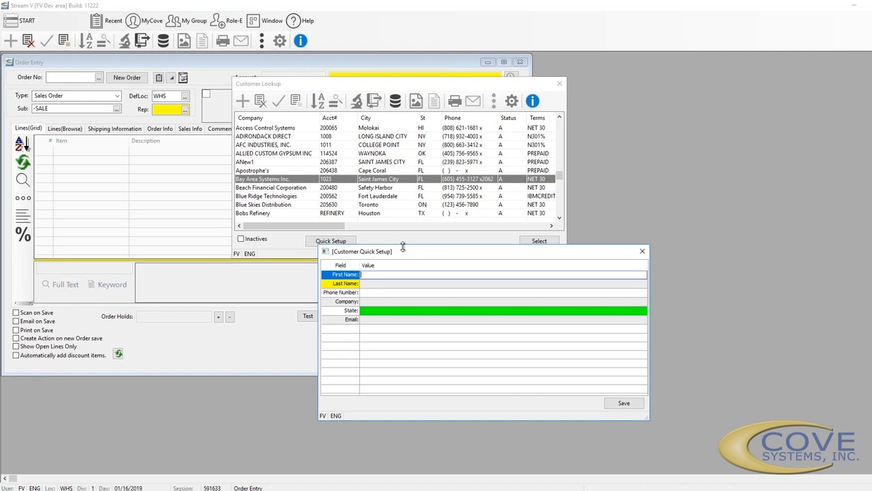
click(643, 252)
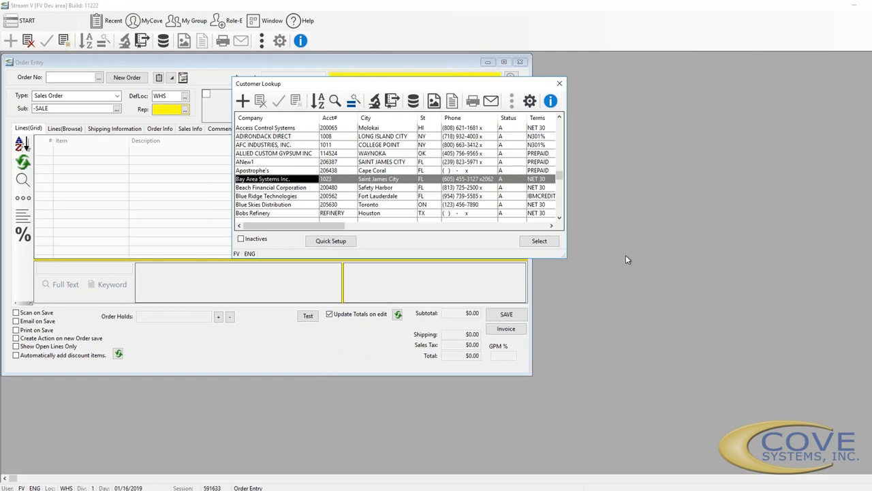
click(539, 242)
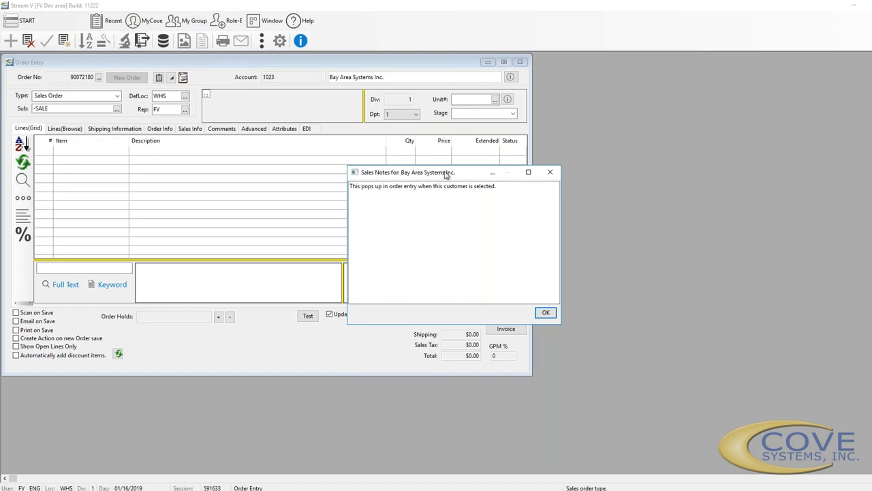
Dismiss the Sales Notes and shipping Notice, then move and enlarge the Order Entry window
click(545, 313)
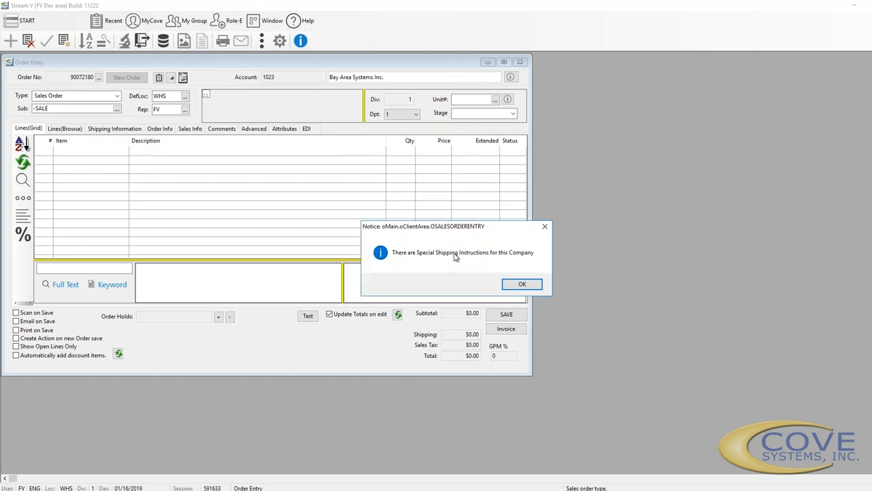
click(529, 286)
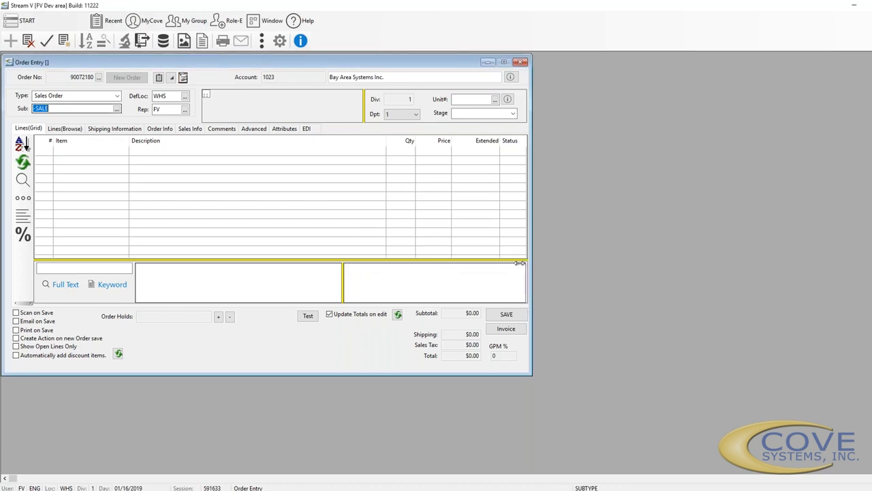
drag(313, 60, 420, 64)
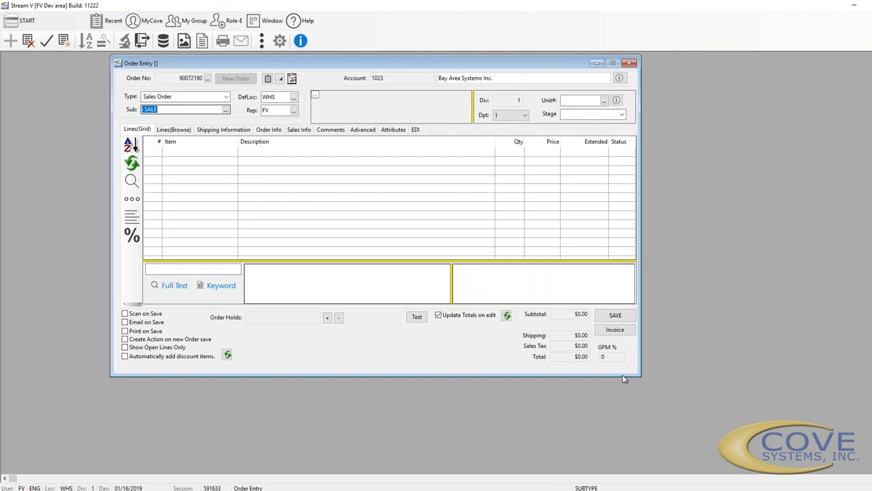
drag(639, 376, 684, 396)
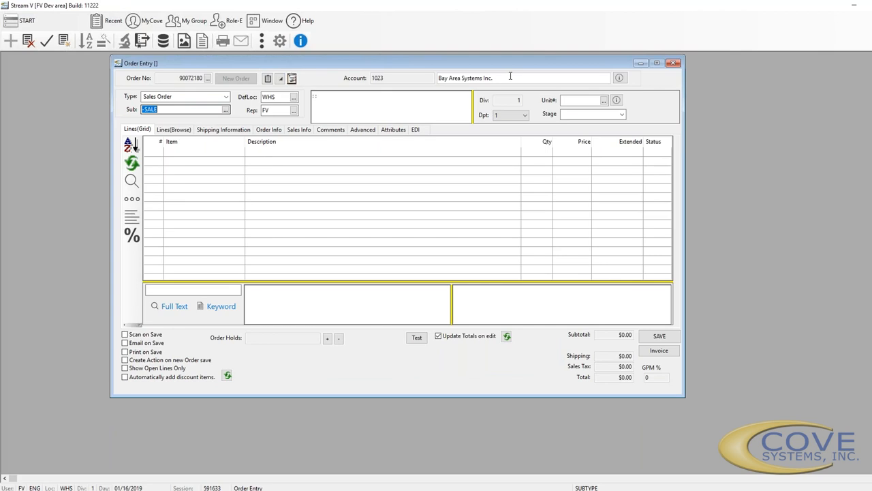
click(620, 79)
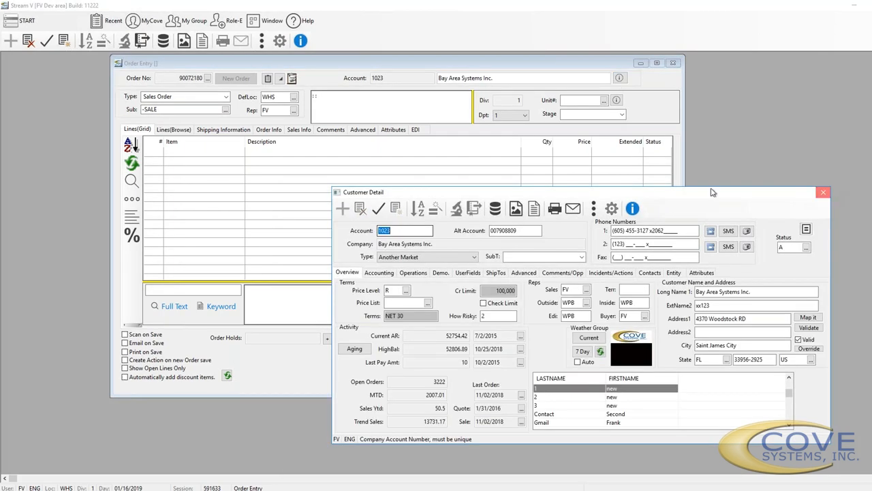
click(823, 193)
click(224, 98)
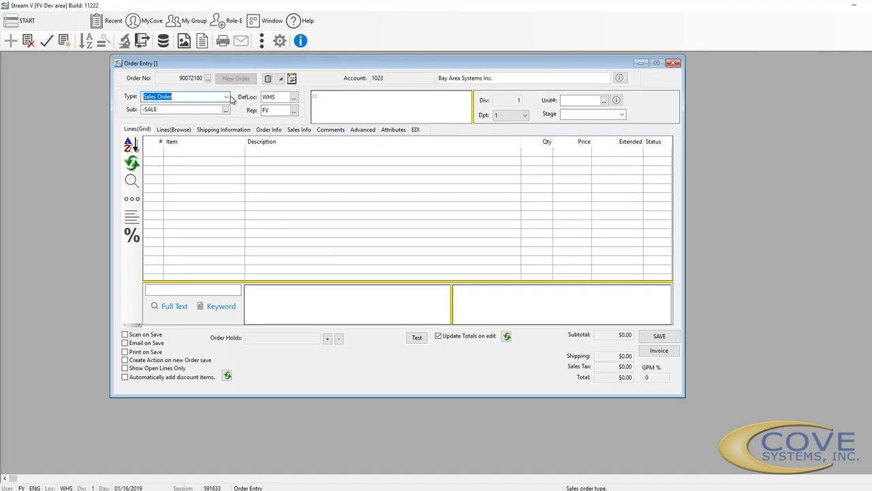
click(227, 99)
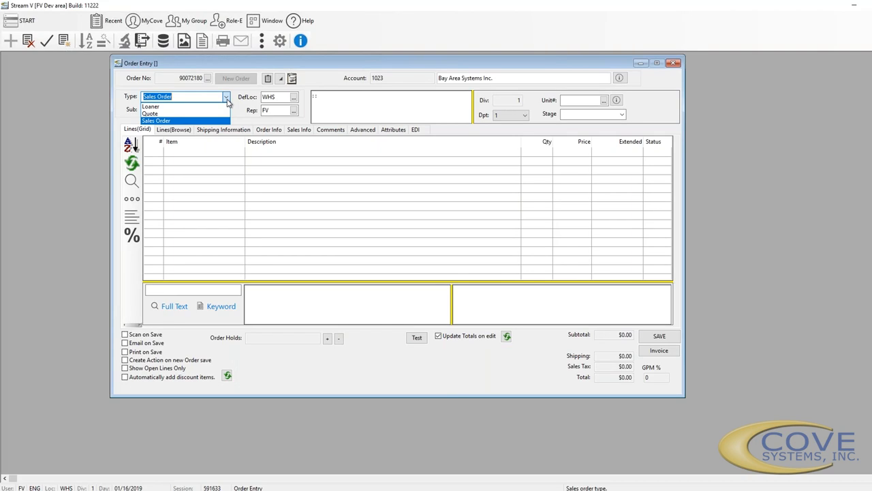
click(227, 101)
click(197, 109)
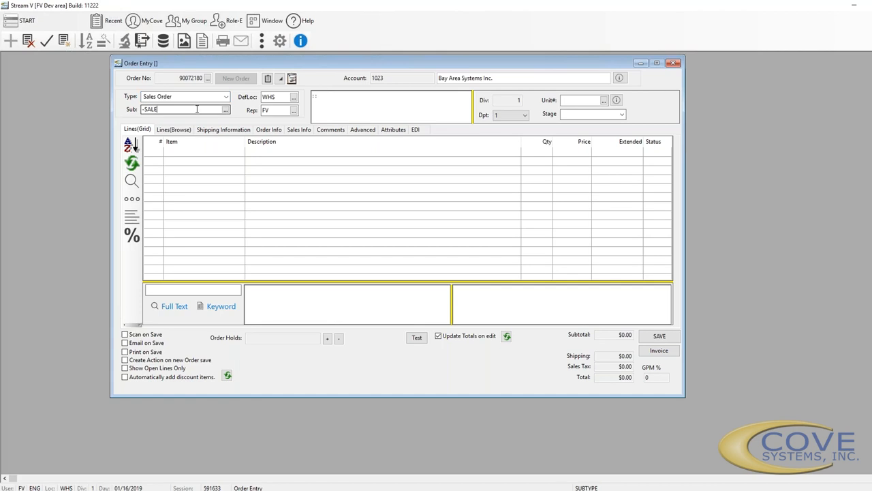
click(226, 109)
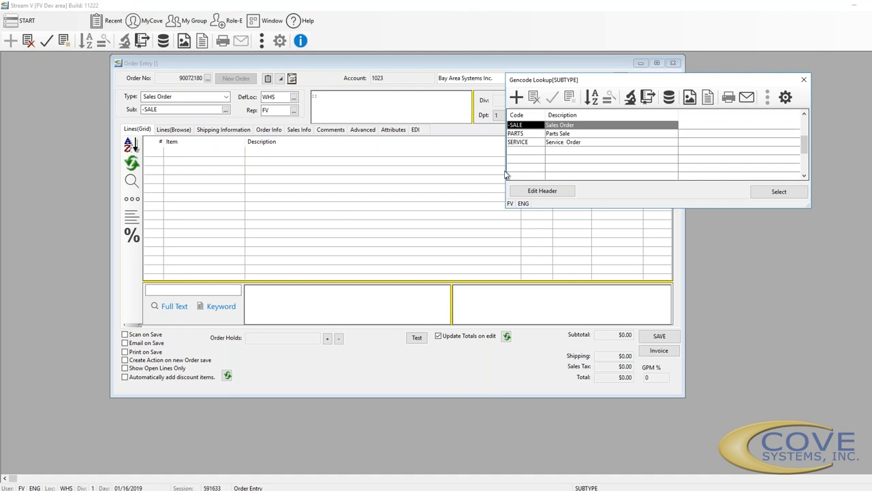
click(803, 79)
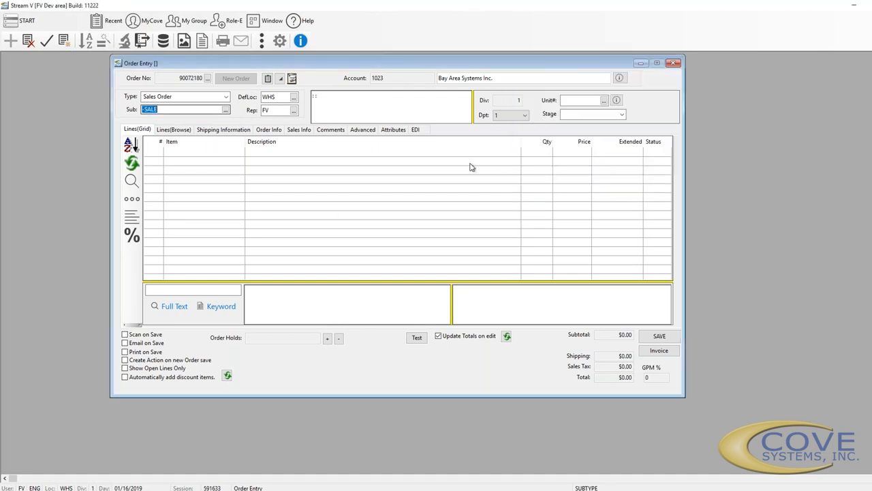
click(284, 97)
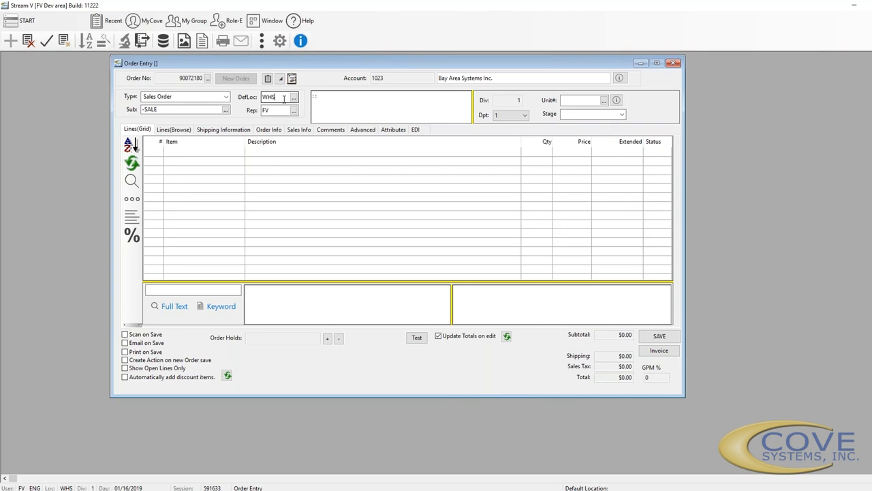
click(216, 130)
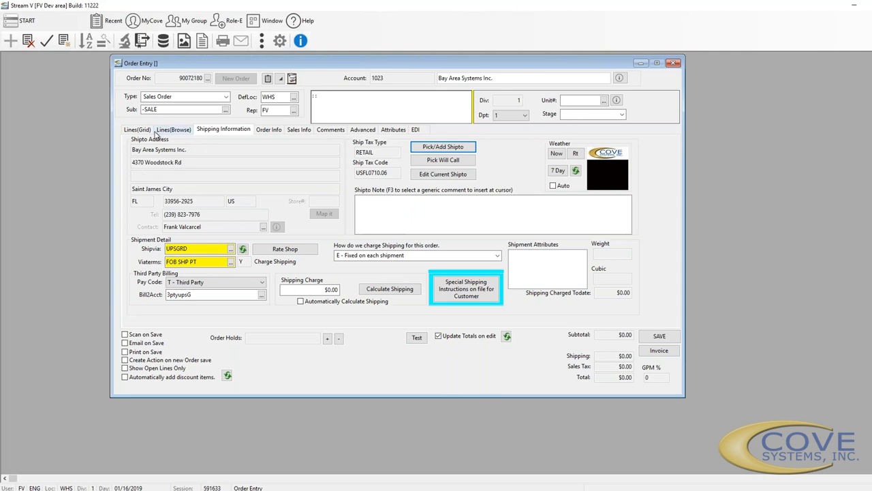
click(279, 111)
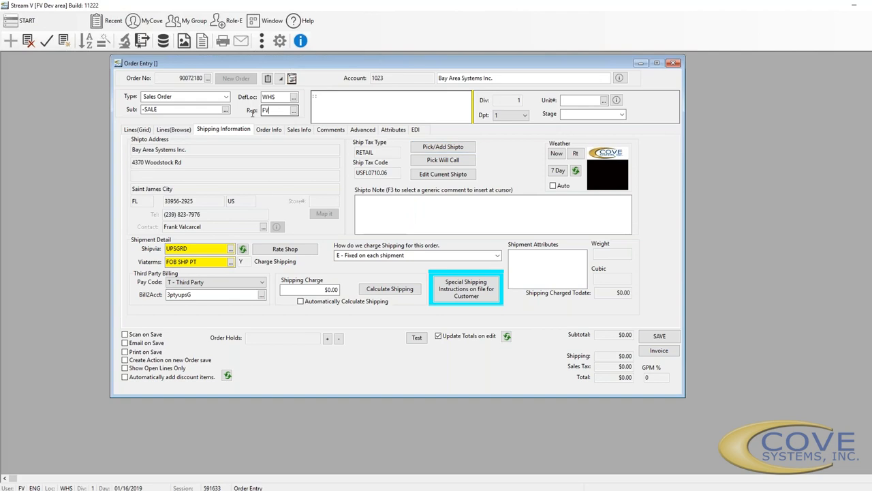
click(140, 130)
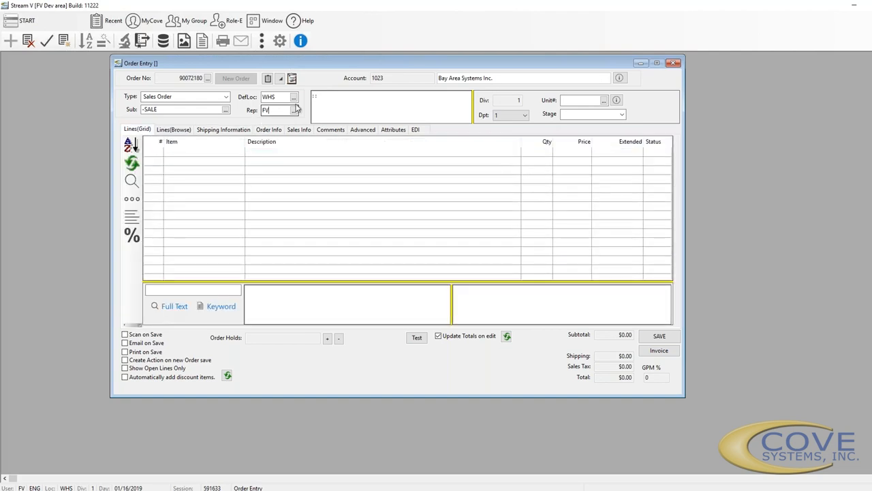
click(355, 100)
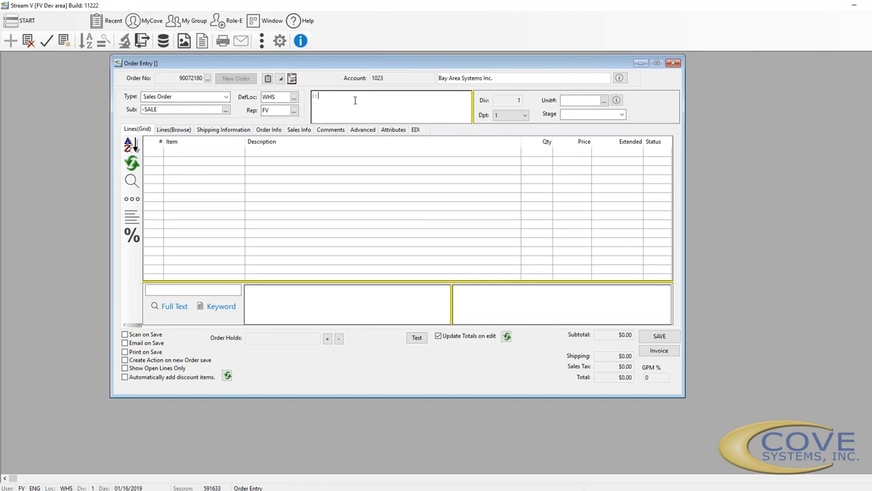
double_click(355, 100)
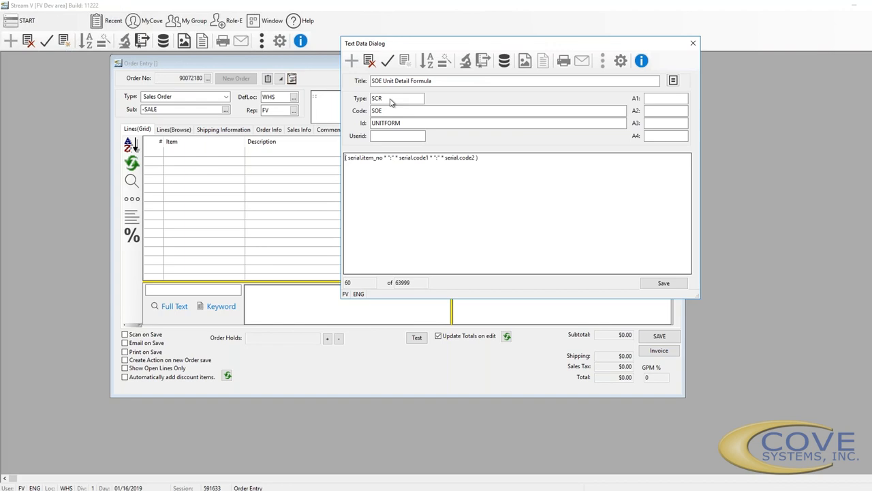
click(693, 46)
click(471, 285)
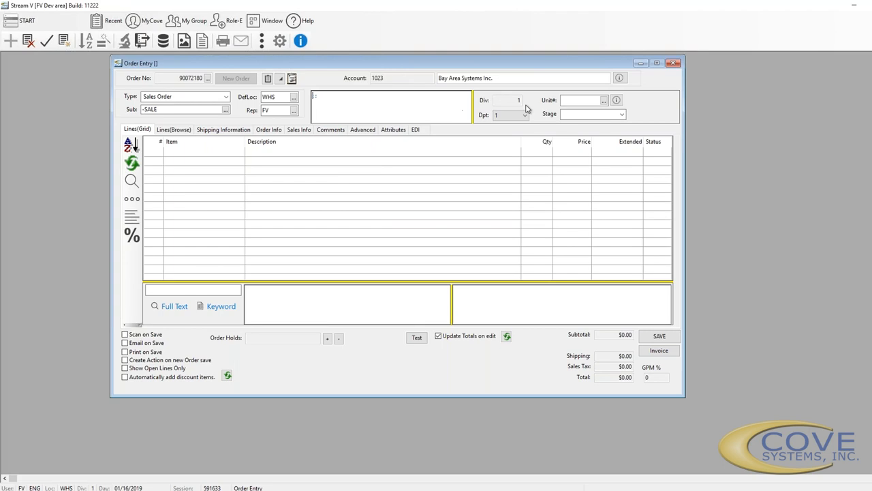
click(507, 115)
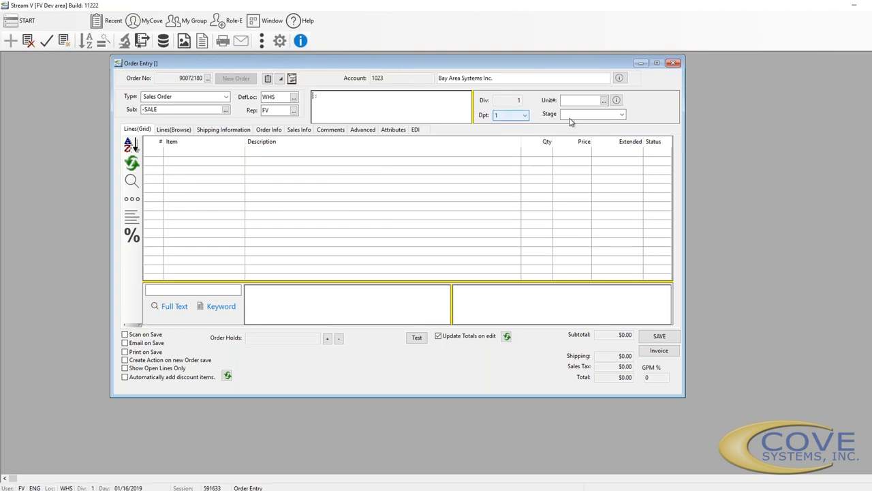
click(584, 101)
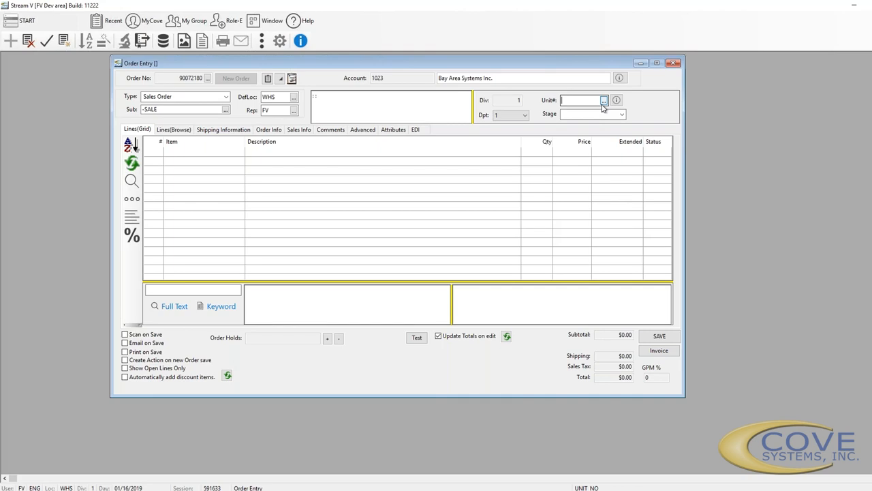
Leave Serial and Stage empty and resize the memo box so Div, Dpt, Unit and Stage show
click(603, 101)
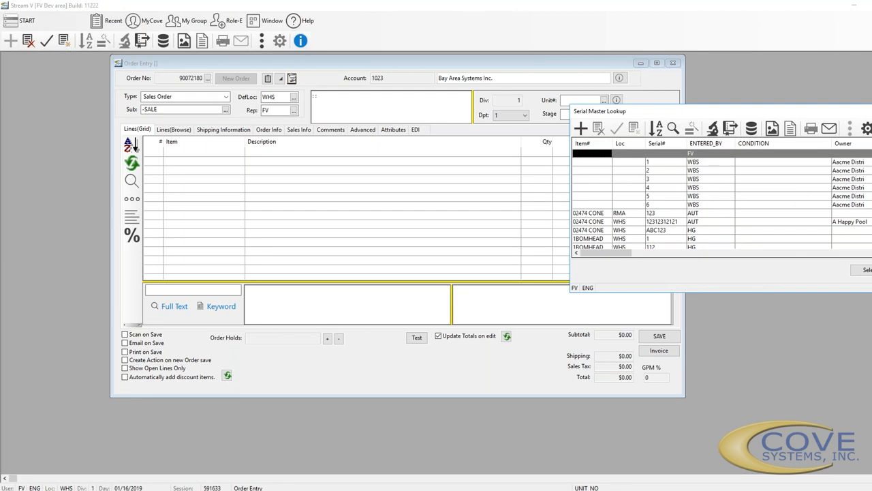
click(871, 111)
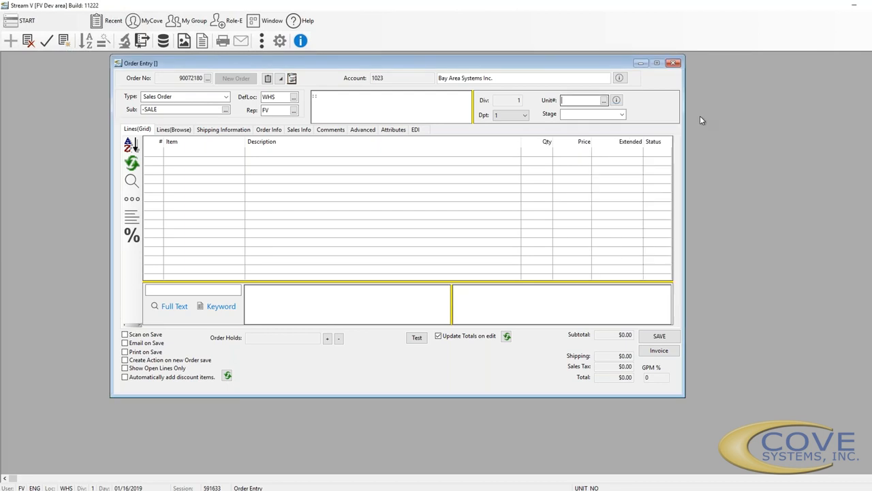
click(622, 116)
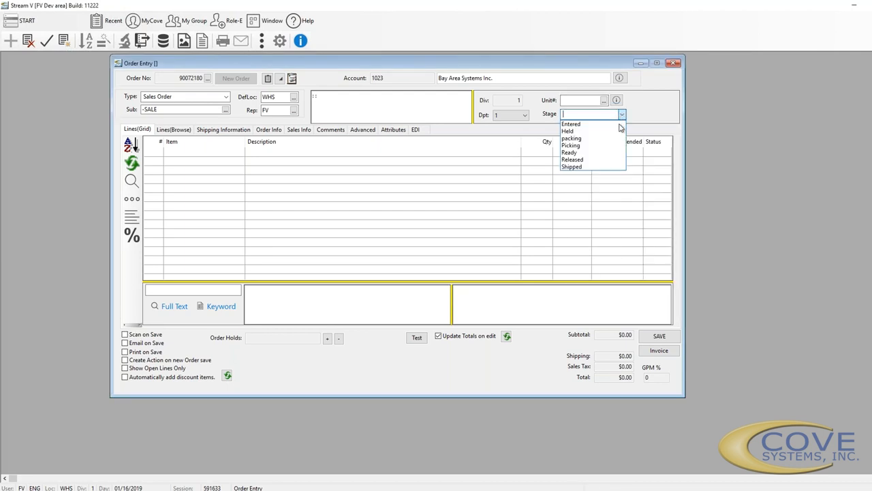
click(640, 120)
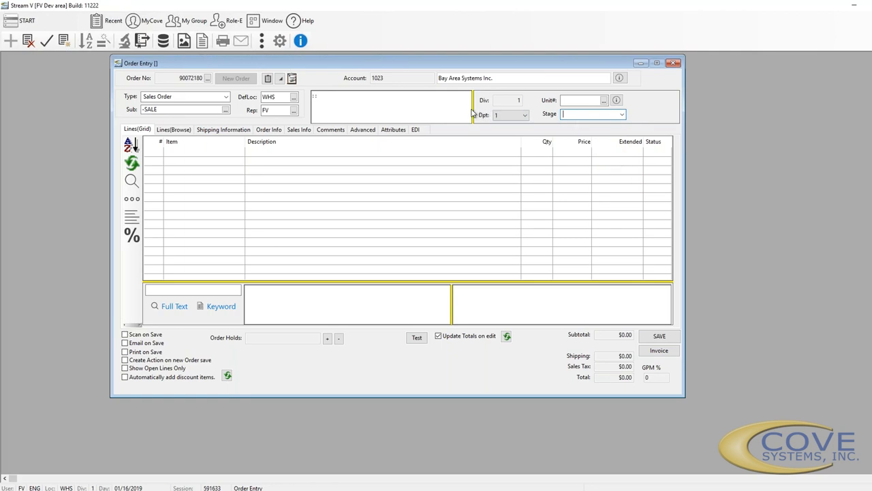
drag(572, 109, 604, 107)
drag(491, 105, 558, 108)
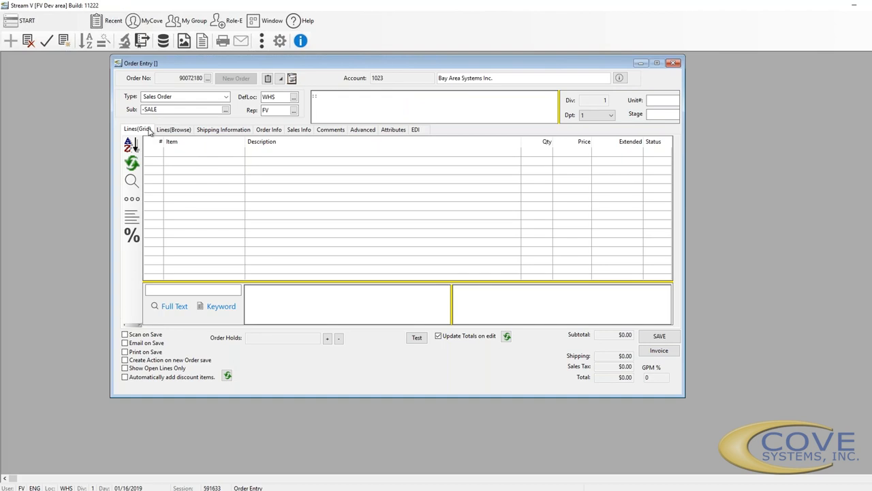
Add a blank line 1 with quantity 1, check Lines(Browse), and return to Lines(Grid)
click(186, 151)
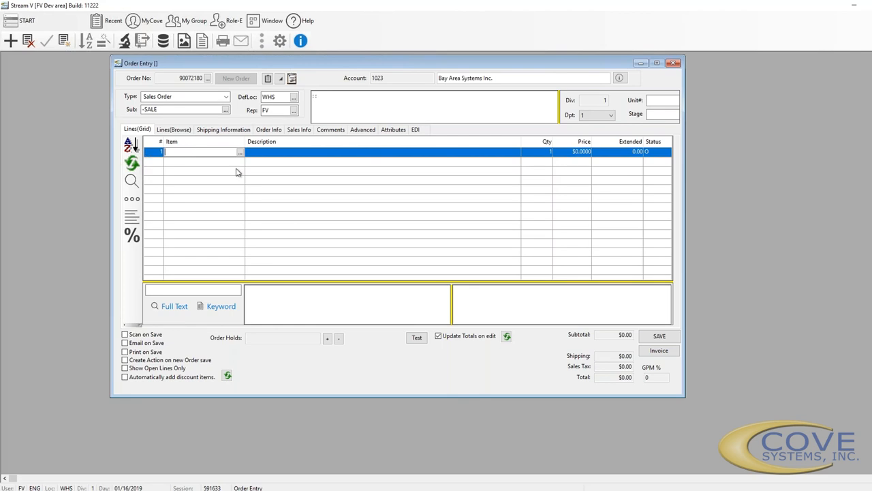
click(165, 130)
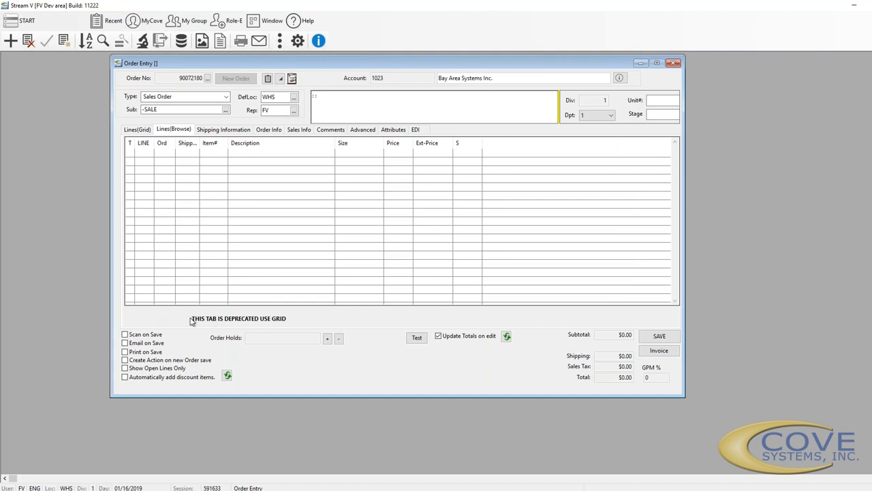
click(134, 130)
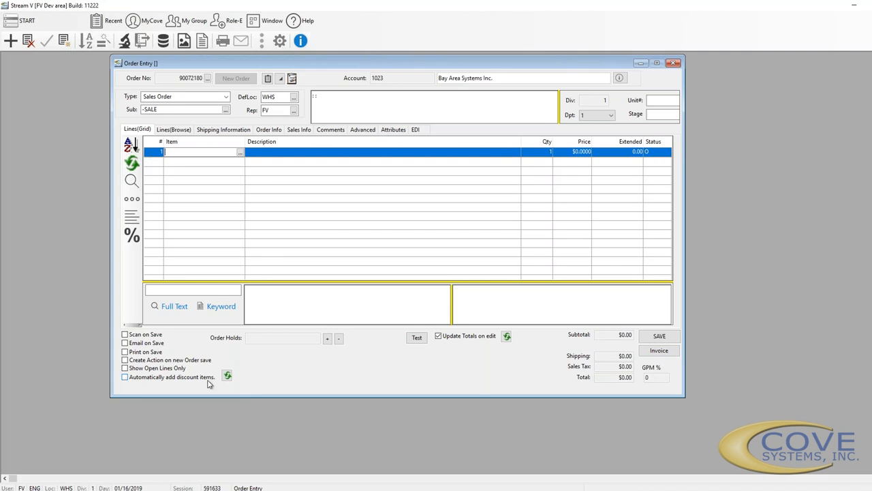
Drop the empty line via the item search box, then move into the middle and right comment panels
click(334, 322)
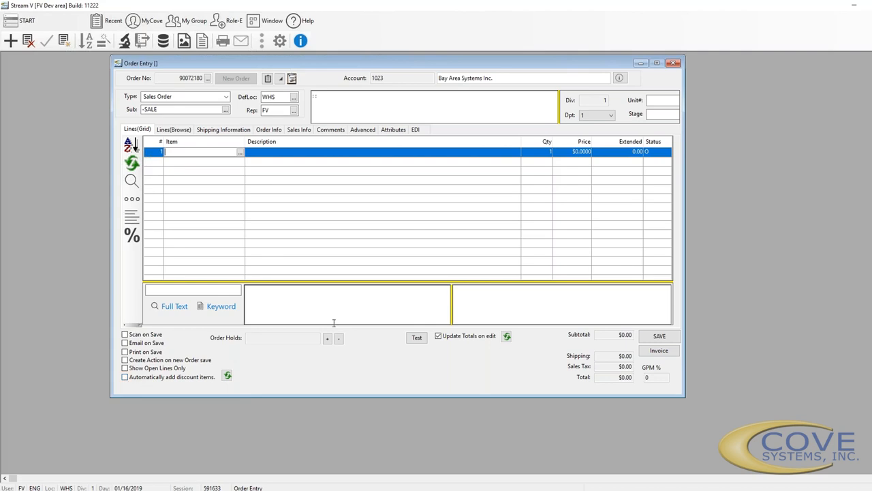
click(205, 289)
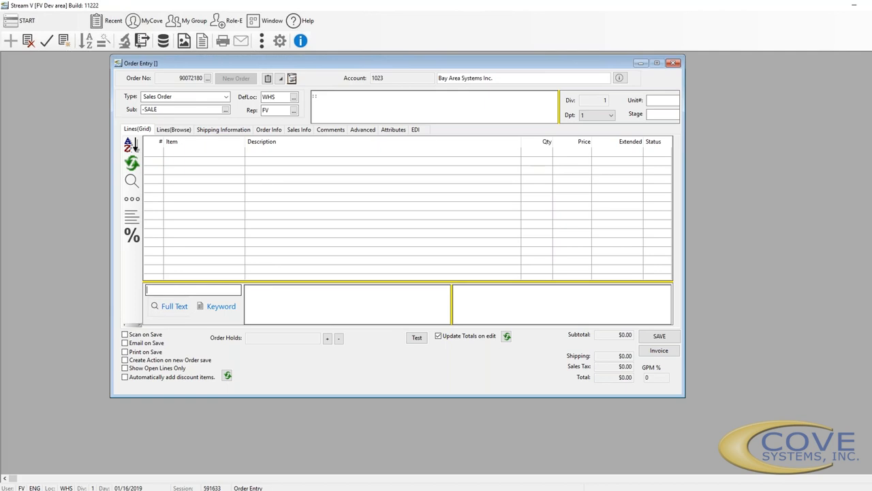
click(280, 305)
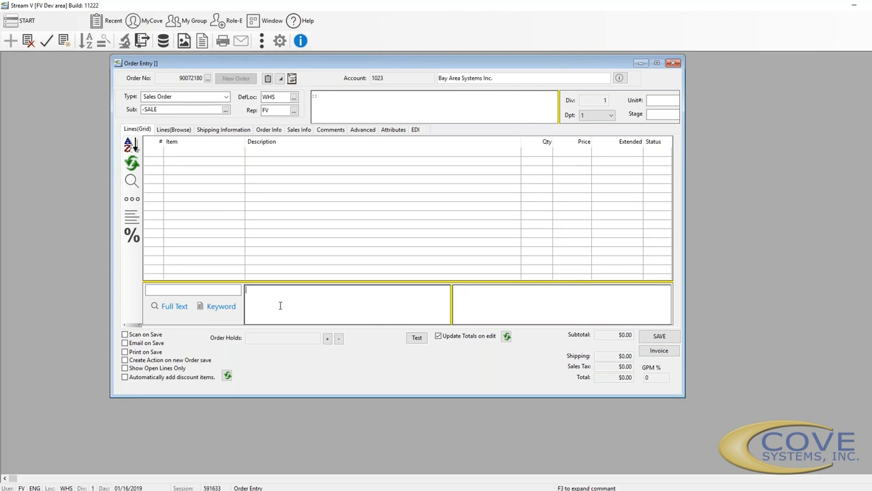
click(518, 295)
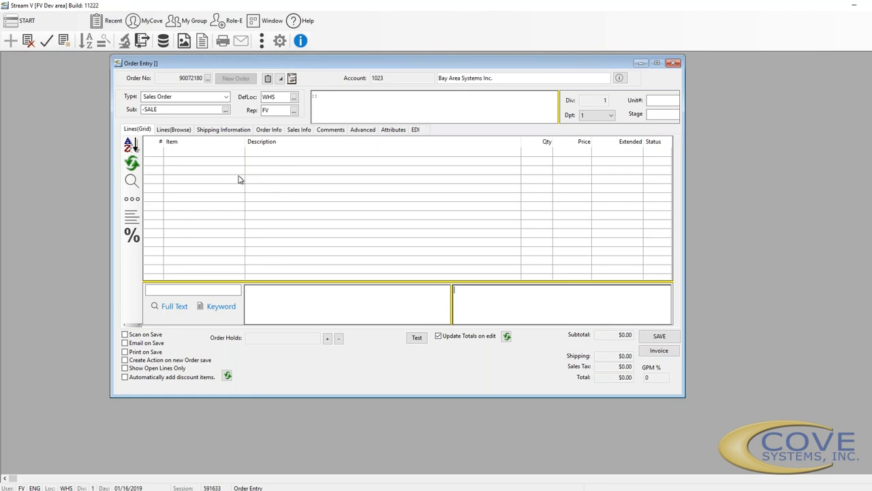
Show the Shipping Information tab and list the customer's special shipping instructions for the Shipto Note
click(184, 133)
click(227, 133)
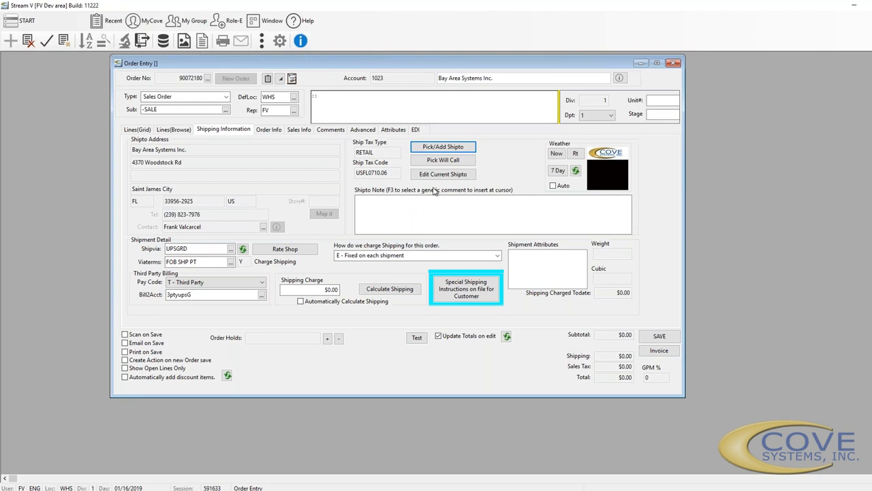
click(408, 217)
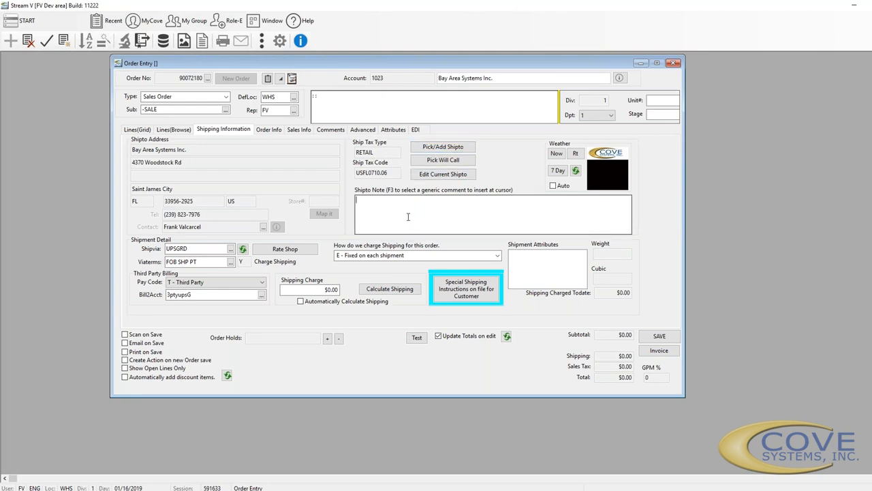
click(473, 293)
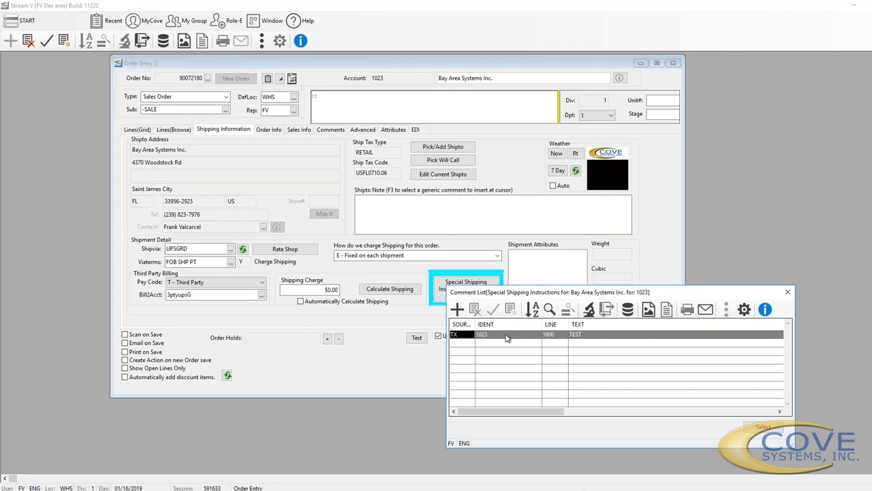
Insert the TEST instruction into the Shipto Note, view its detail, and close both dialogs
double_click(507, 335)
click(475, 294)
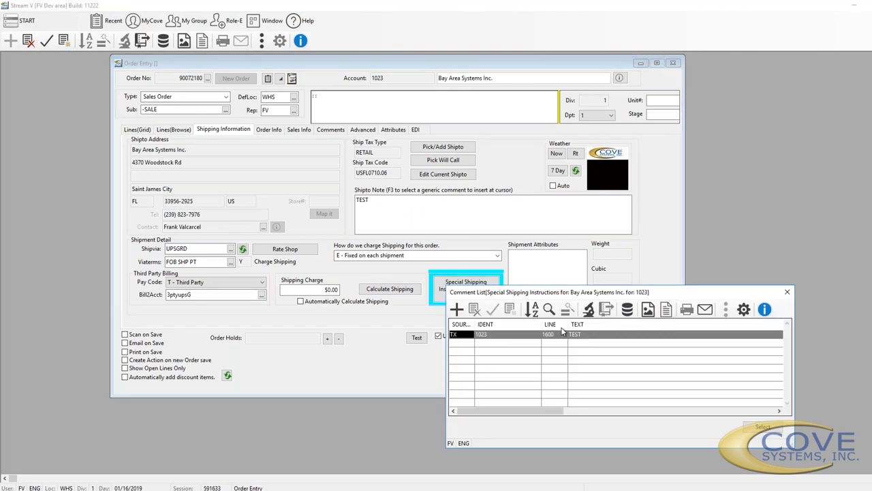
click(587, 312)
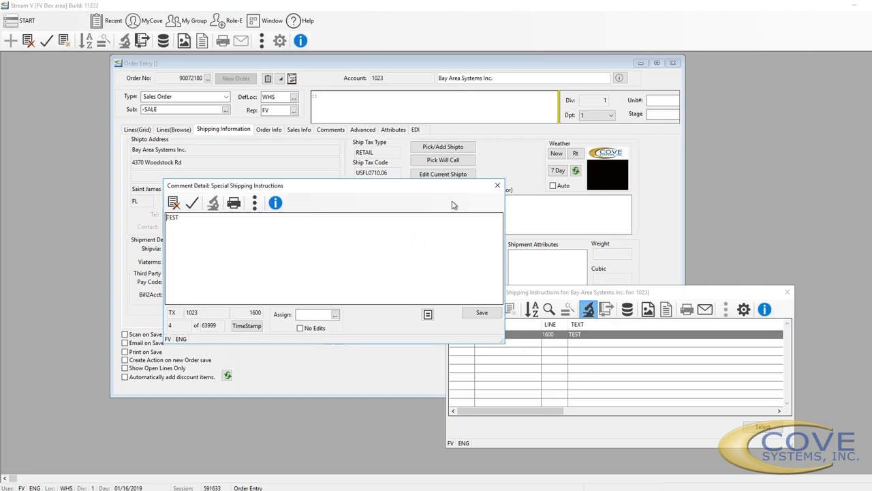
click(499, 187)
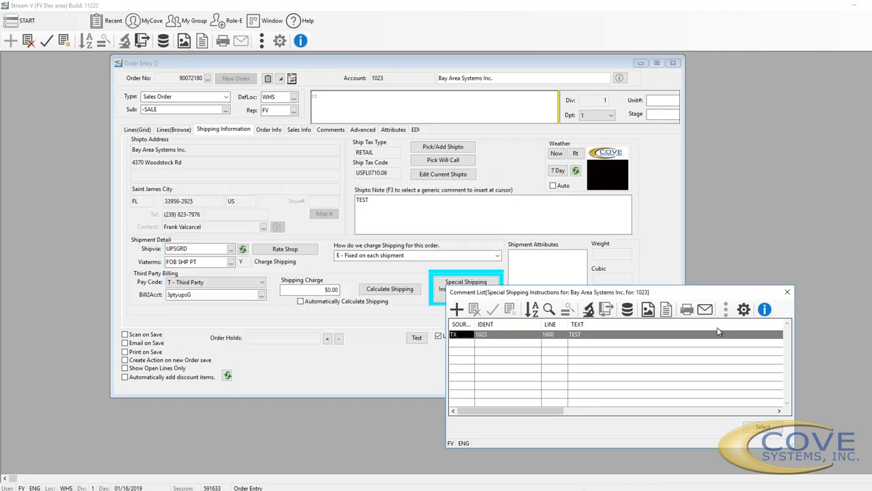
click(786, 293)
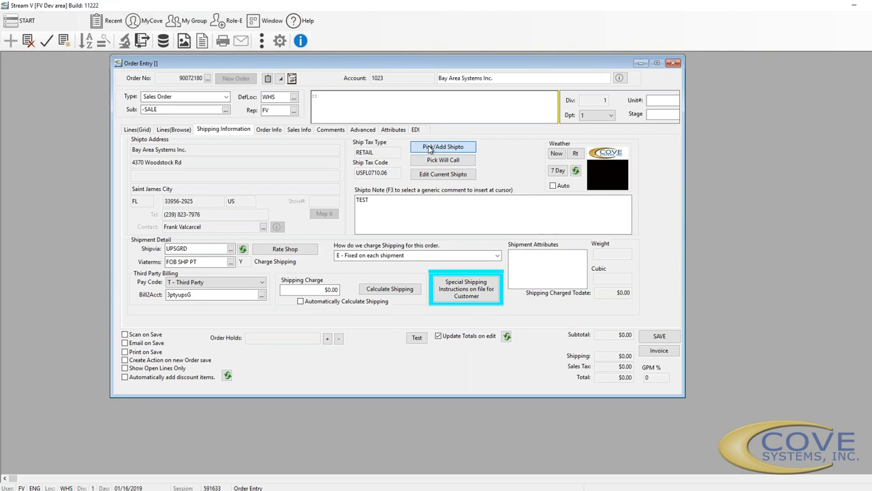
Look up, refresh and enlarge the ship-to address list for account 1023, then close it
click(429, 149)
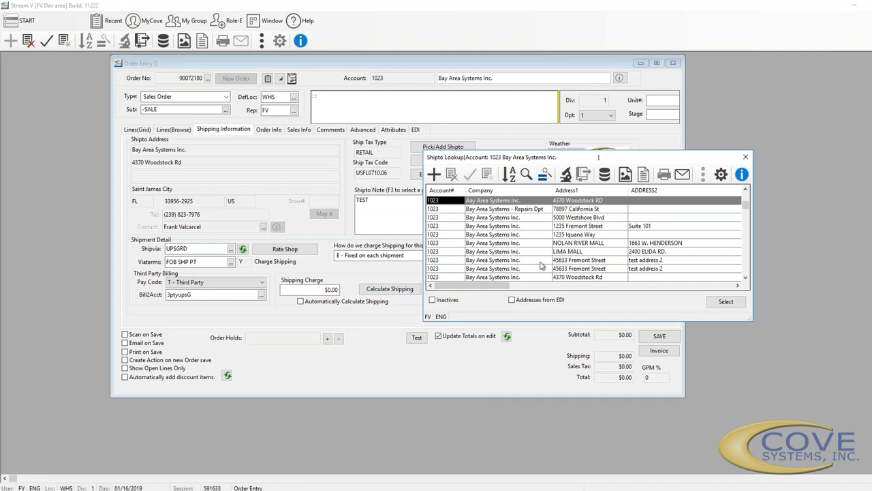
click(511, 300)
drag(537, 320, 545, 397)
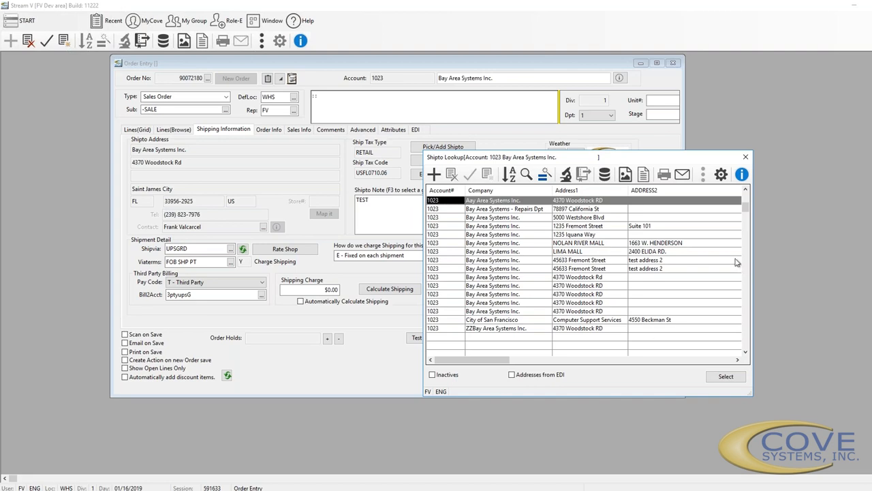
click(744, 158)
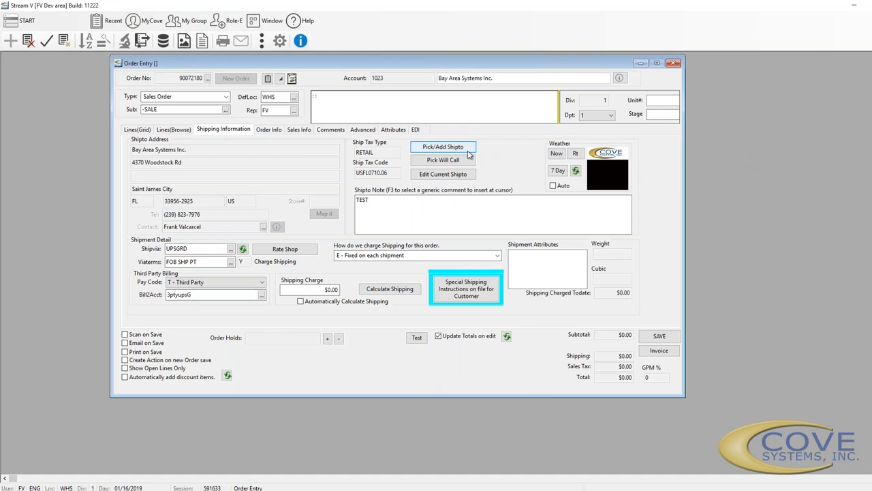
Reopen Shipto Lookup, start a new address filled with customer defaults, then close its detail form
click(467, 150)
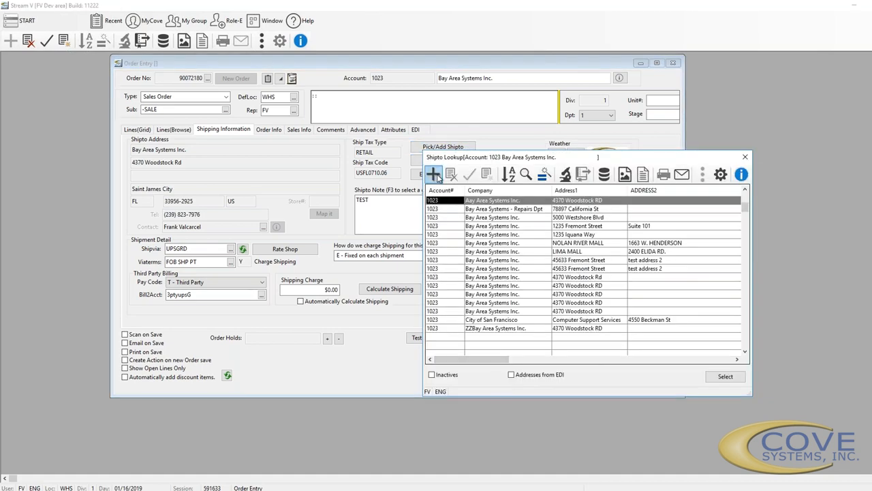
click(434, 175)
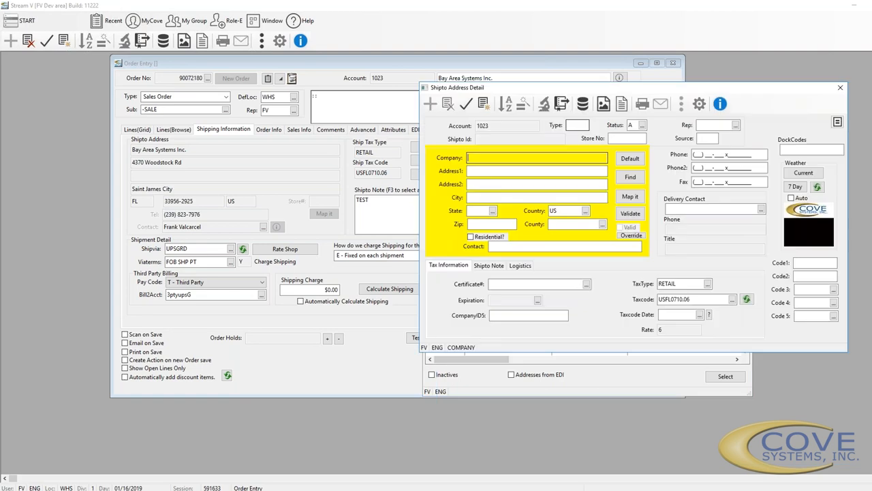
drag(560, 92, 584, 195)
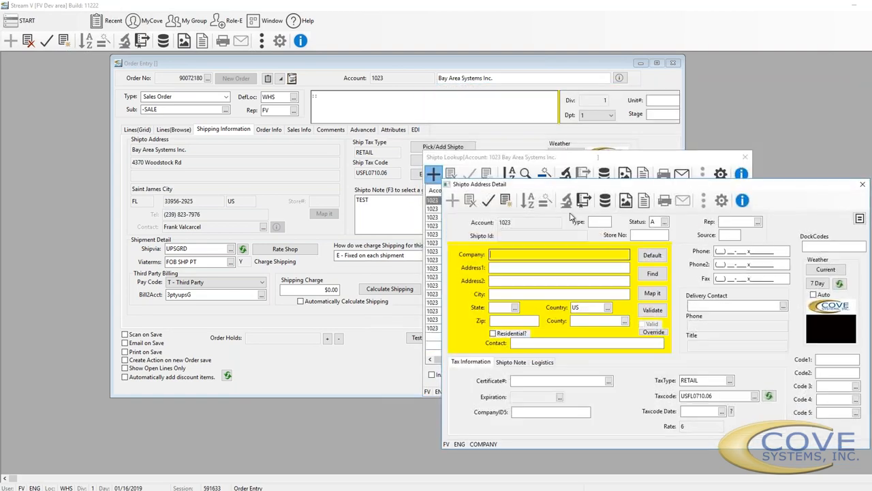
click(661, 256)
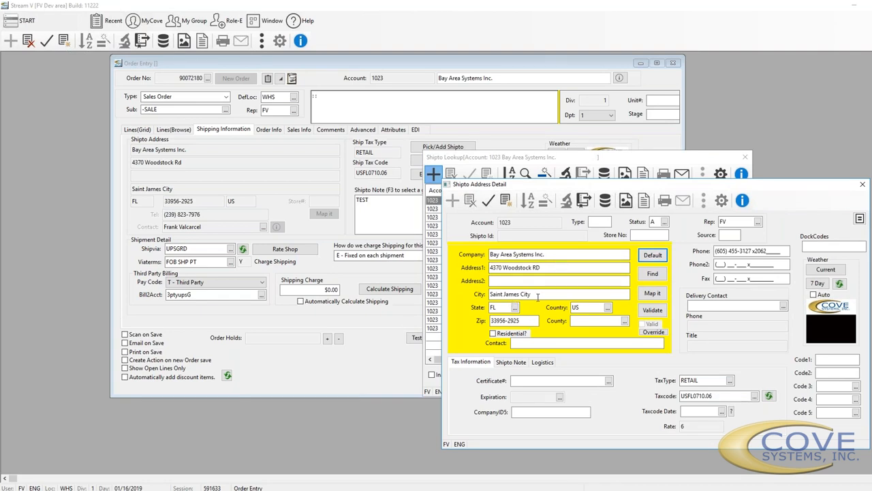
click(862, 184)
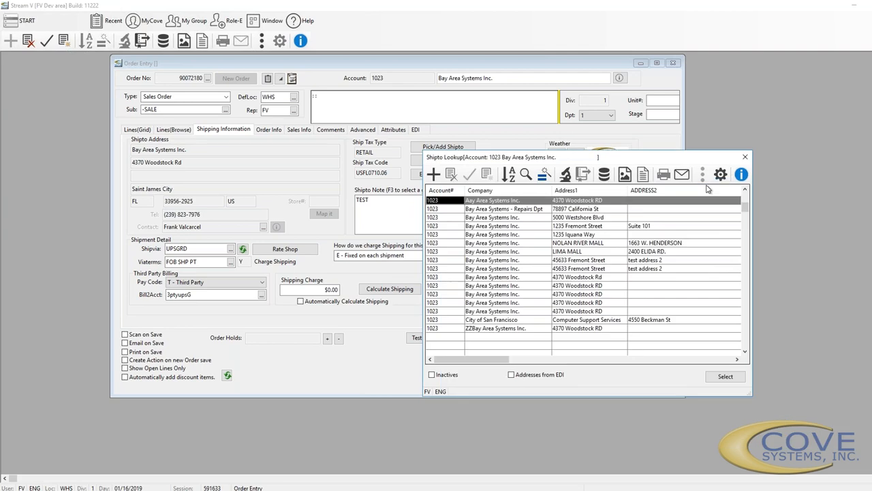
Set the order to ship via WILL CALL, then review and close the current ship-to details
click(744, 157)
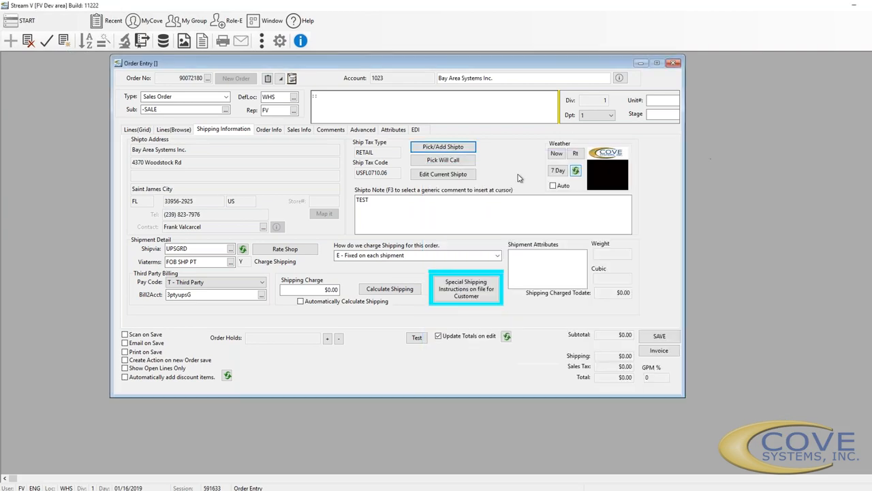
click(442, 163)
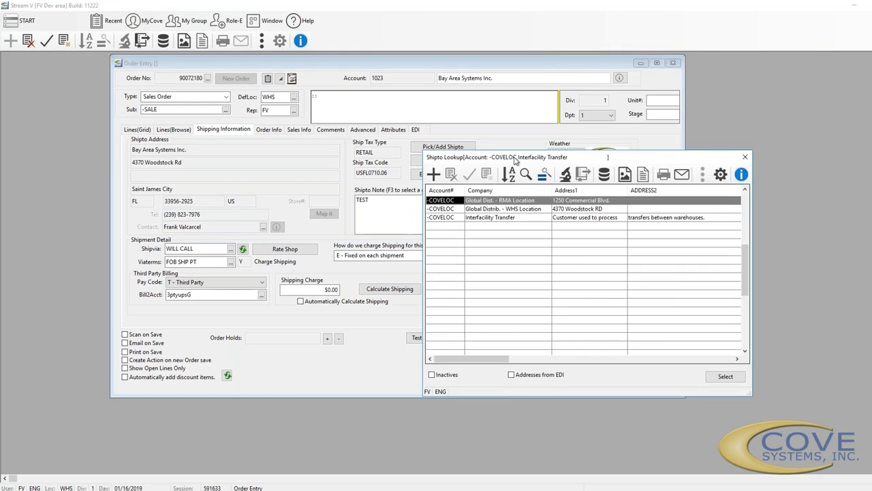
drag(516, 159, 558, 215)
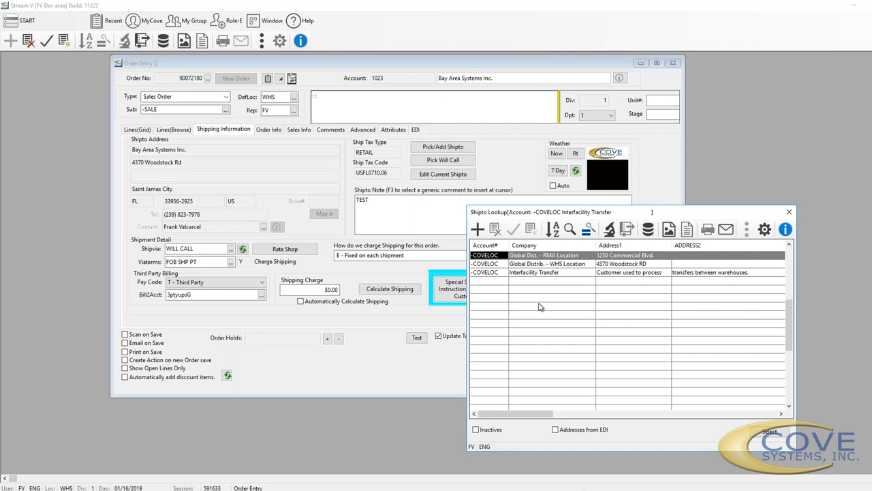
click(789, 212)
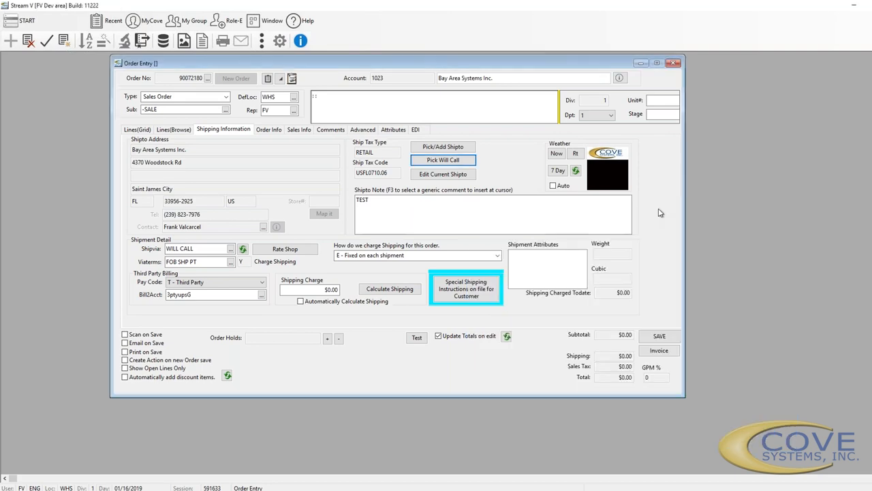
click(435, 178)
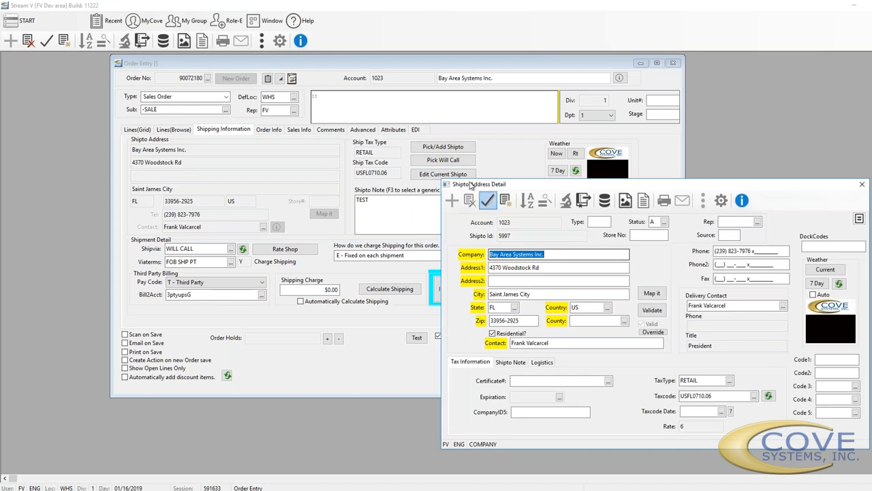
click(861, 185)
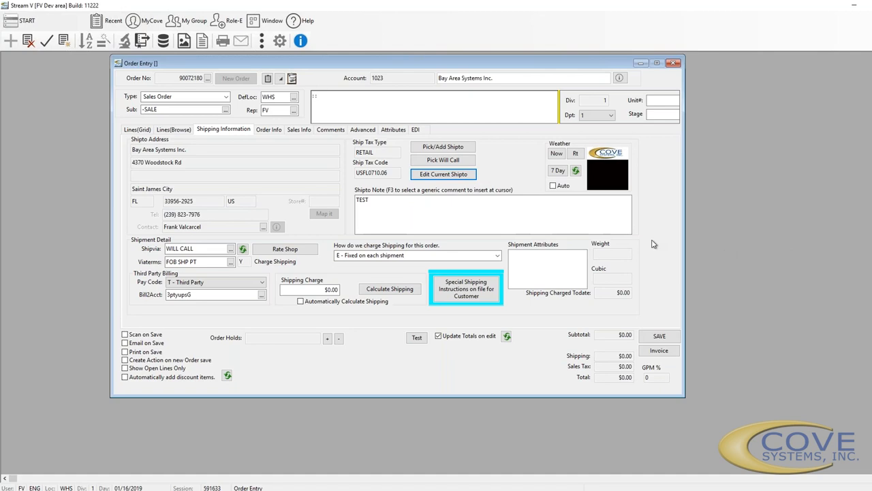
Check the ship-to note comments, then choose the customer's other saved ship-to address
click(412, 202)
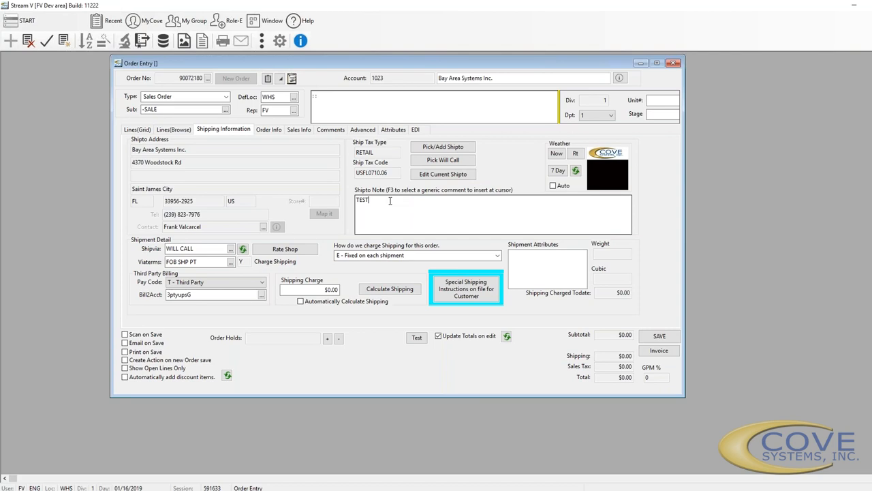
key(F3)
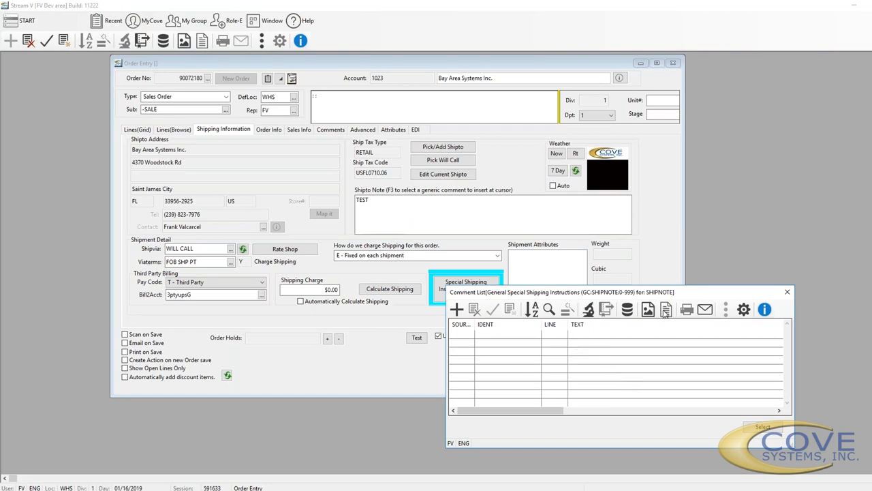
click(787, 293)
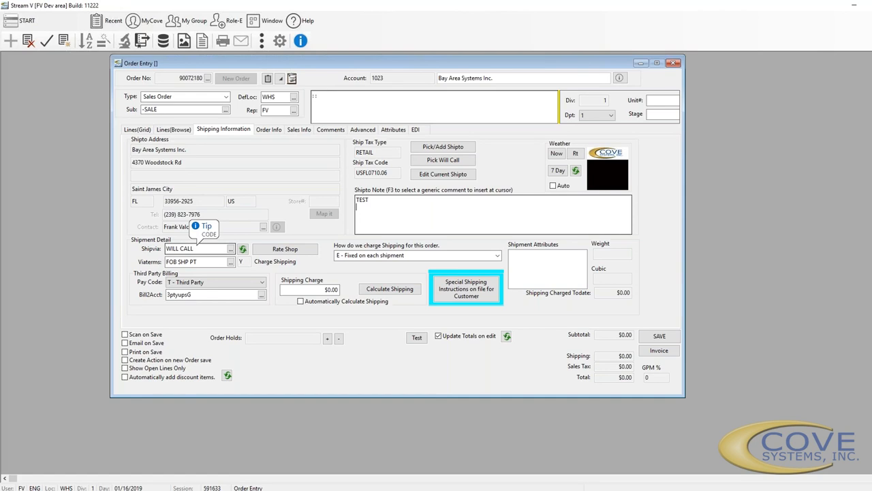
click(426, 149)
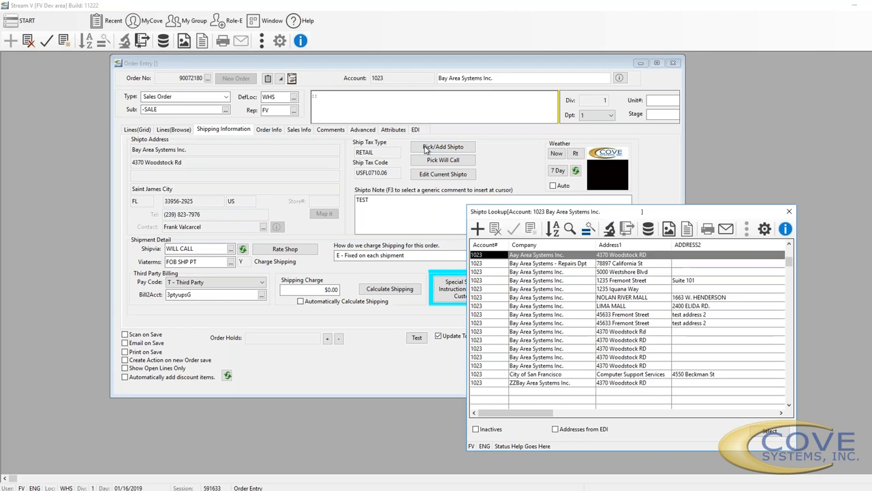
double_click(572, 280)
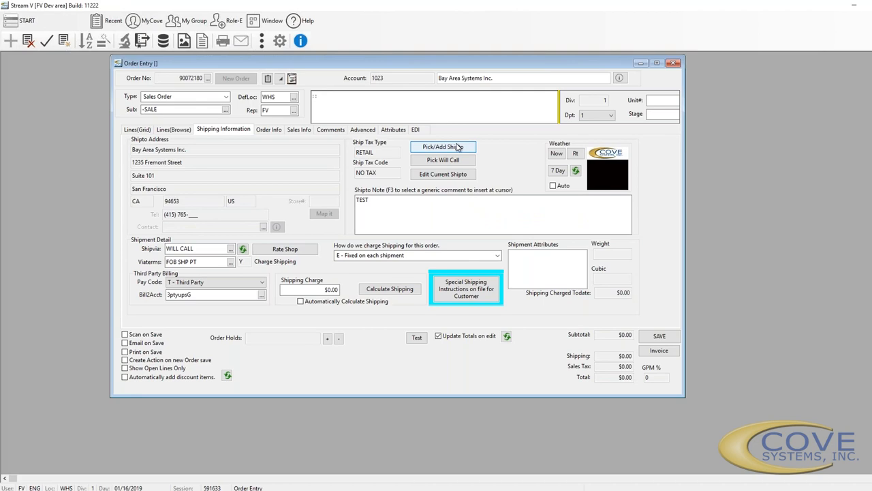
Set the ship-via method to UPSGRD and check the pay code choices, now Prepaid
click(231, 249)
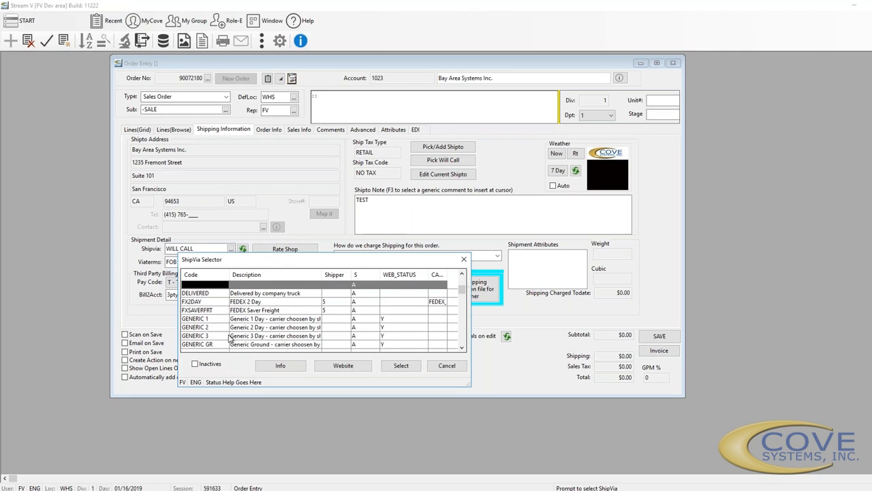
scroll(230, 338, down, 5)
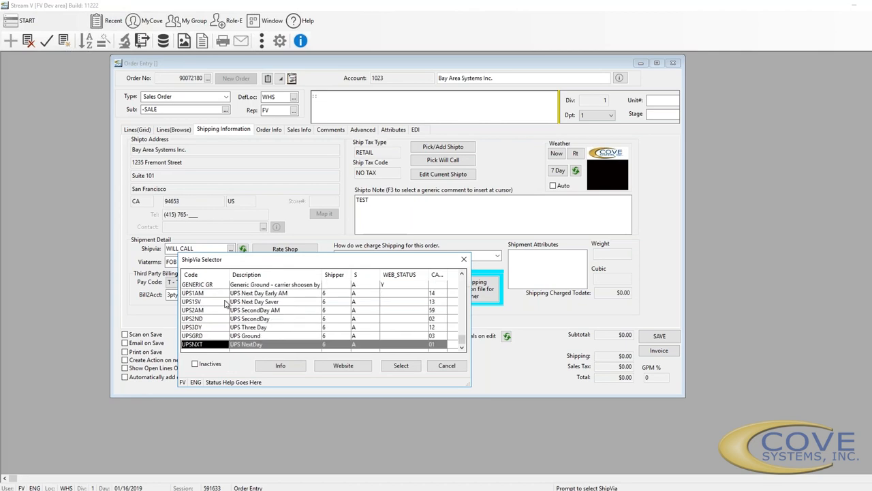
double_click(194, 335)
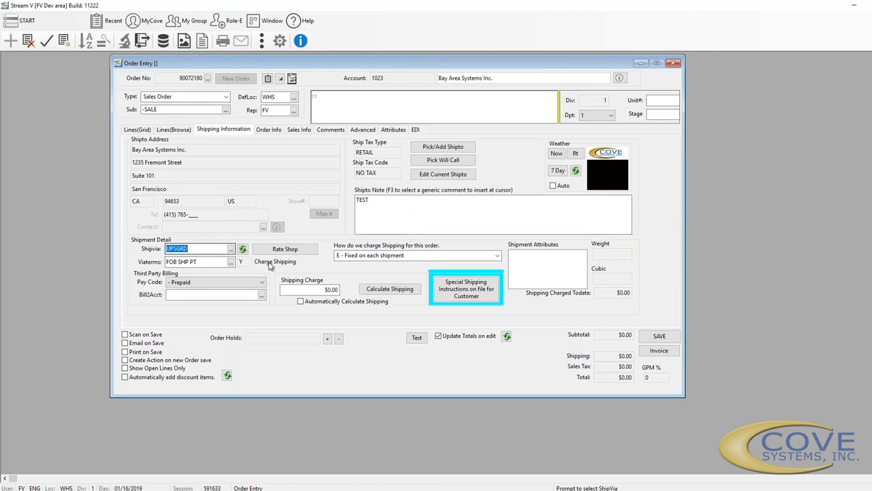
click(211, 282)
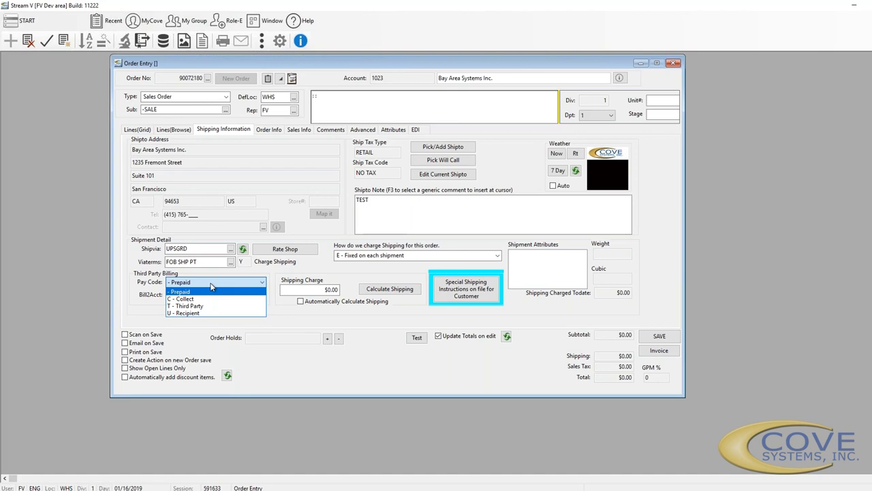
click(210, 283)
click(210, 284)
click(211, 291)
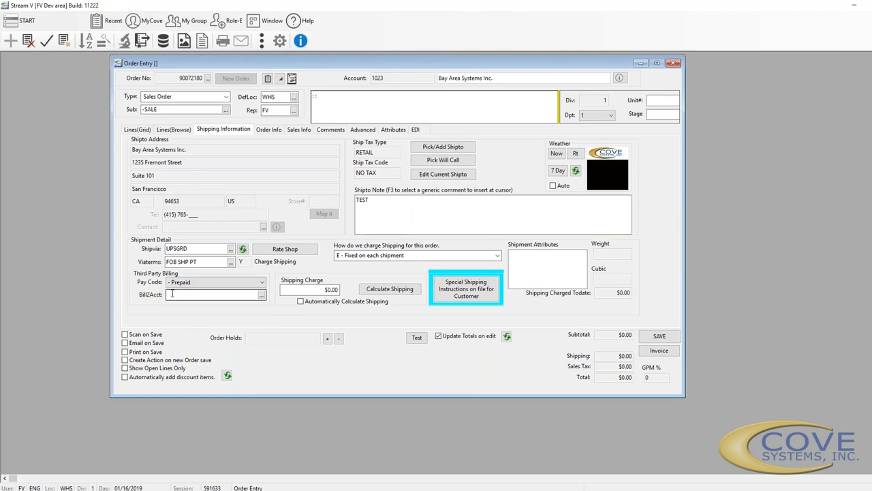
click(262, 295)
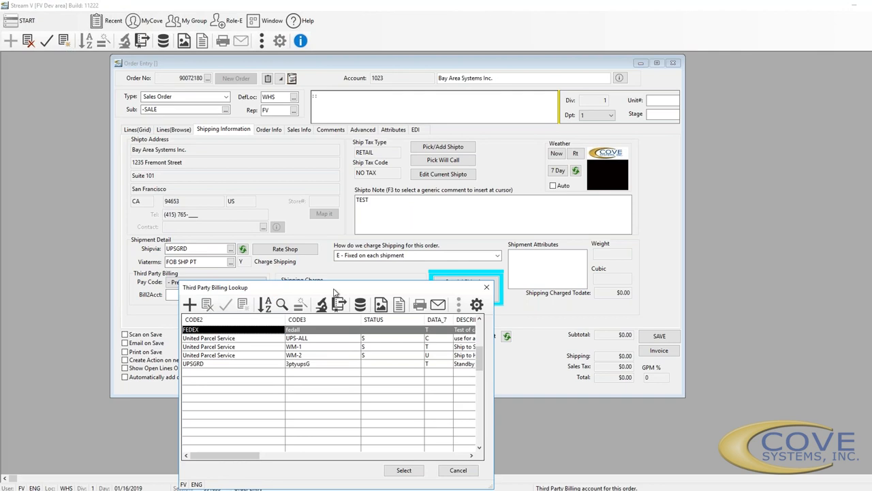
drag(419, 286, 606, 248)
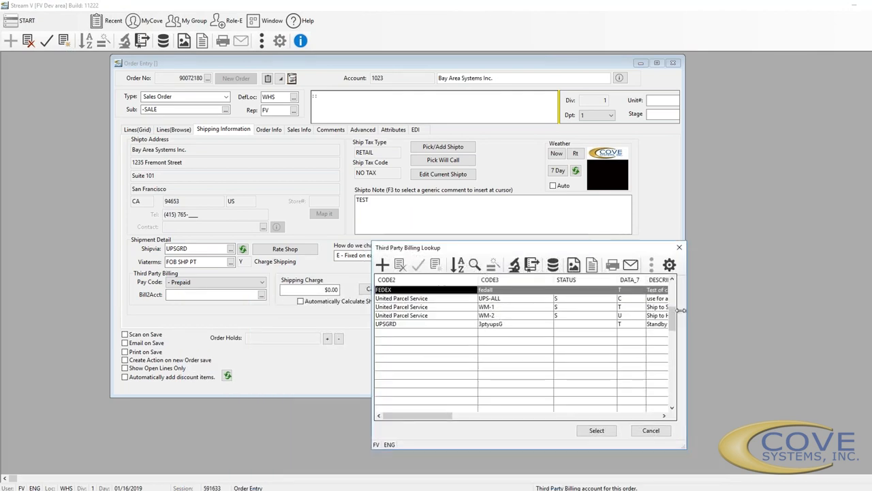
drag(617, 281, 509, 280)
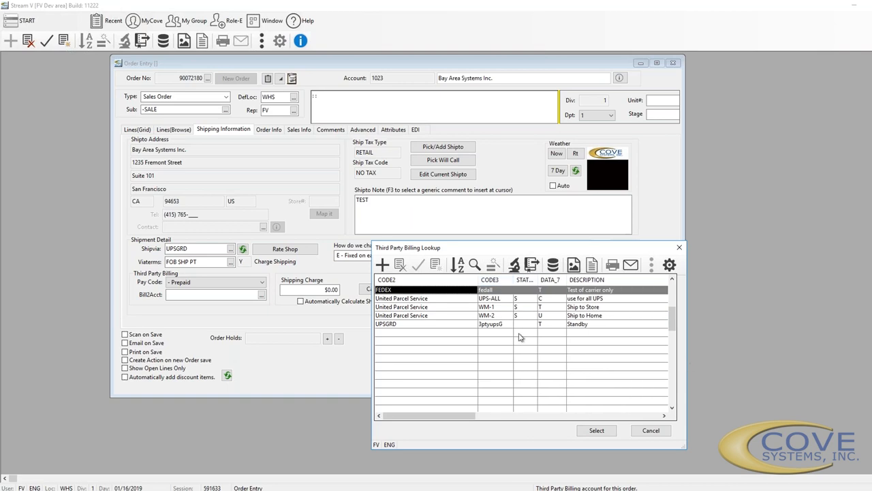
click(434, 303)
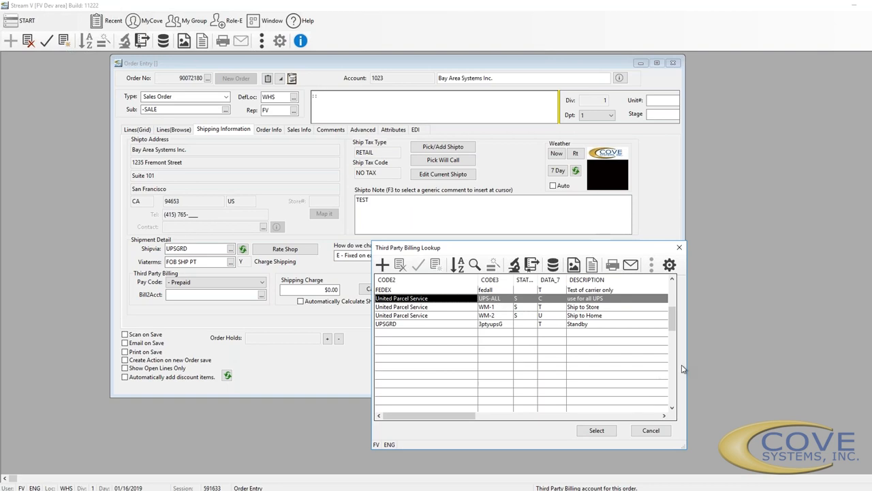
drag(686, 361, 780, 359)
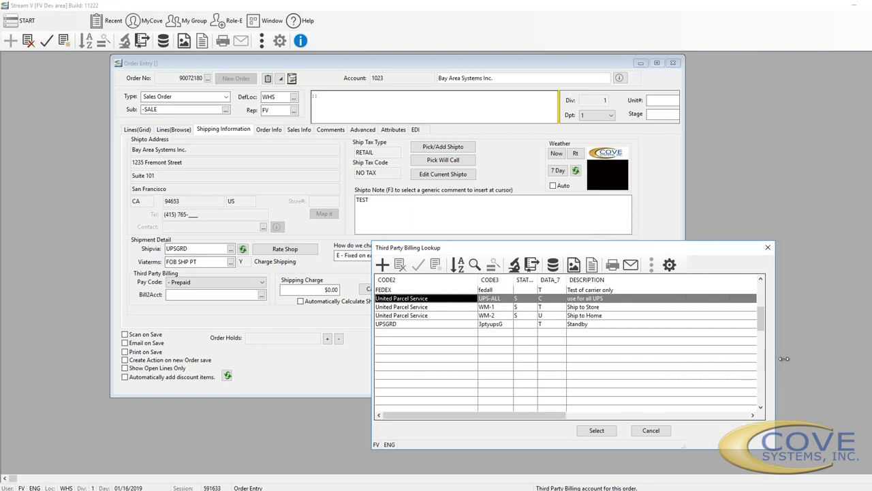
click(674, 415)
drag(704, 282, 525, 285)
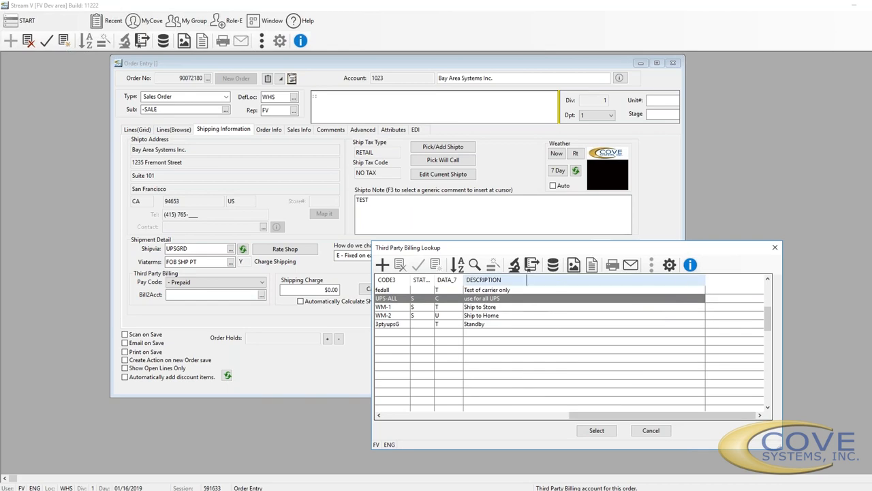
click(402, 317)
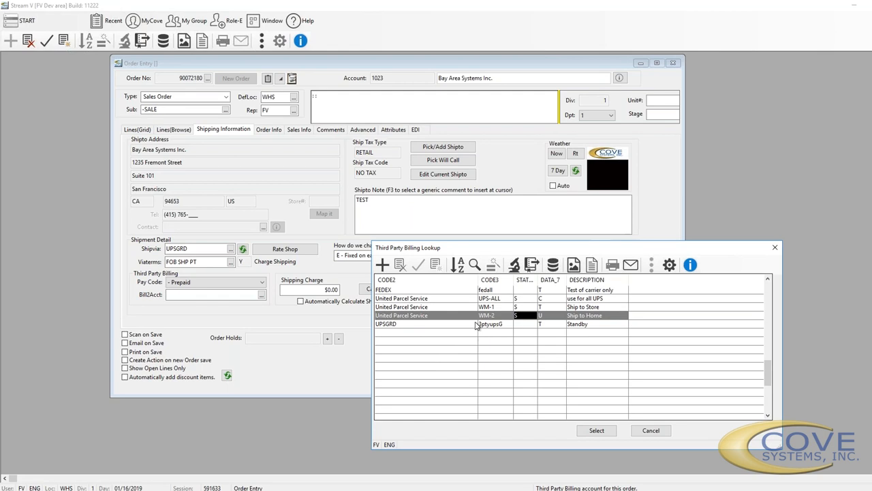
click(651, 430)
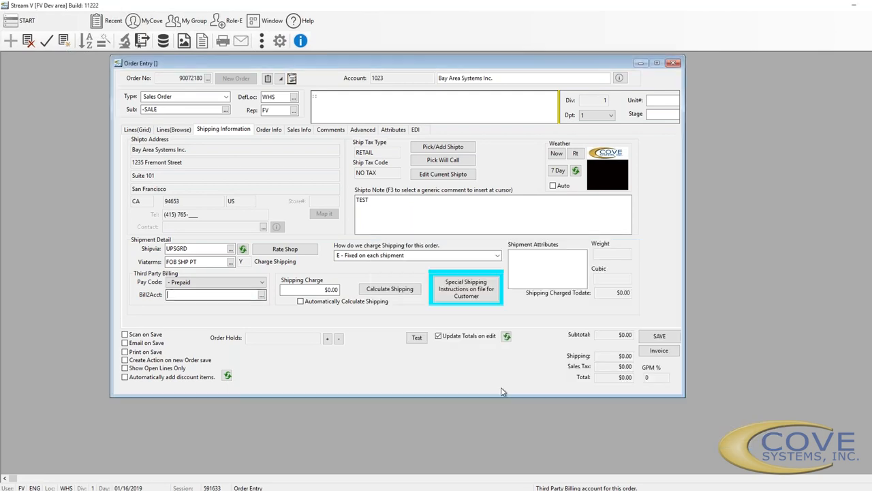
Keep the shipping charge method 'E - Fixed on each shipment' and launch Rate Shop
click(313, 289)
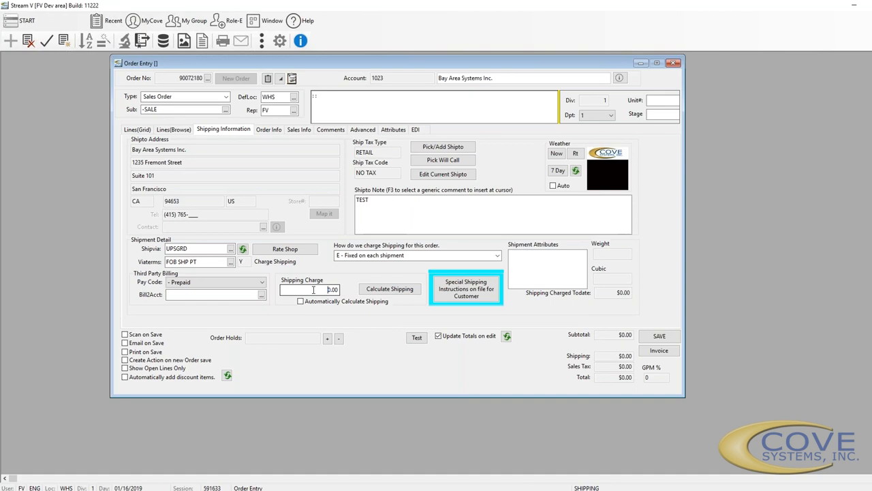
click(397, 256)
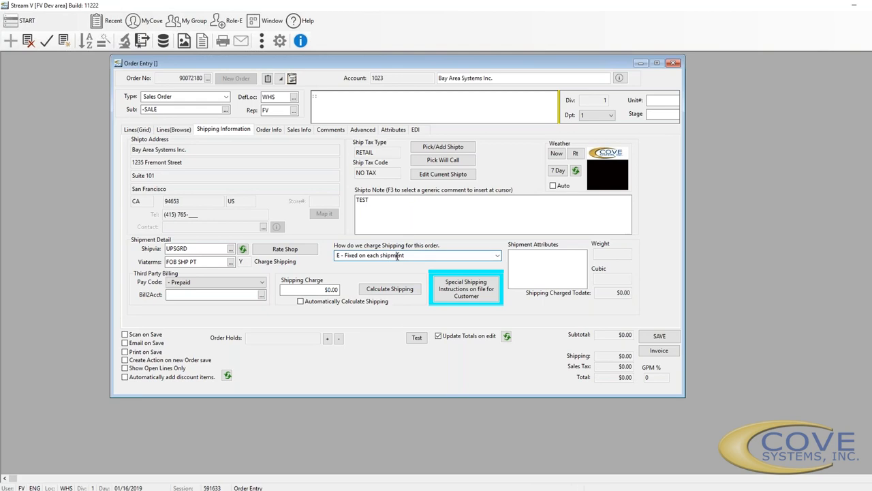
click(499, 257)
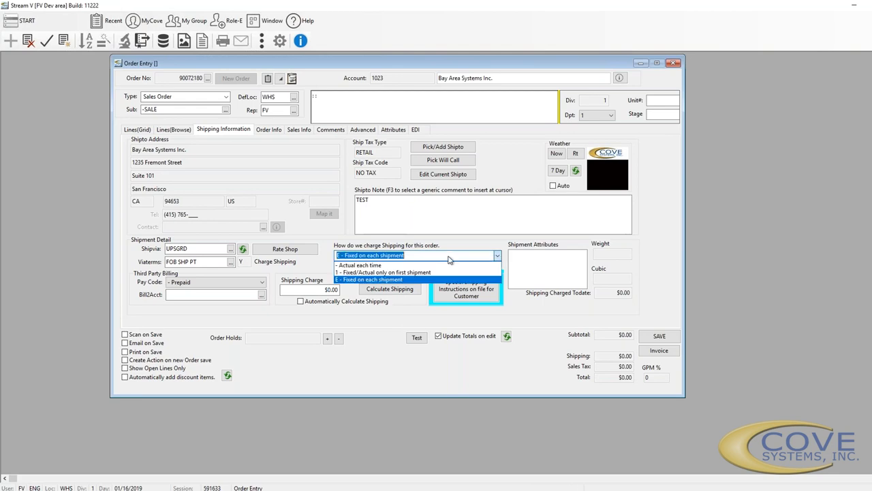
click(355, 295)
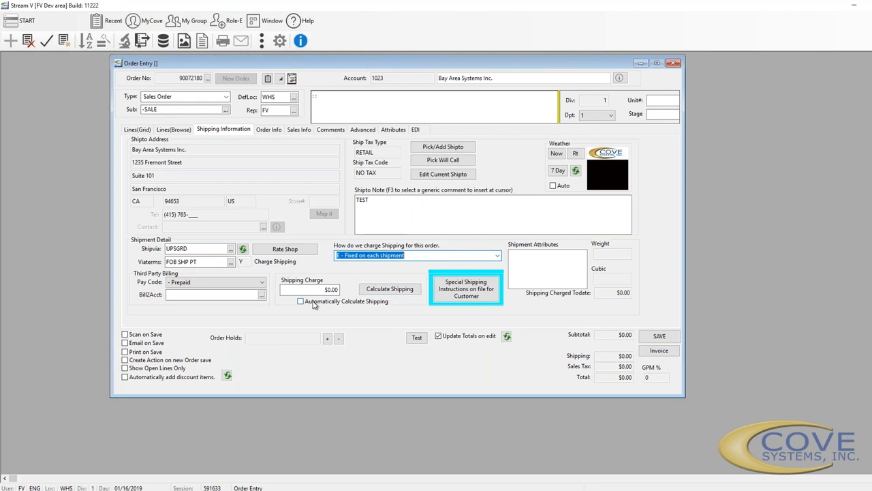
click(299, 252)
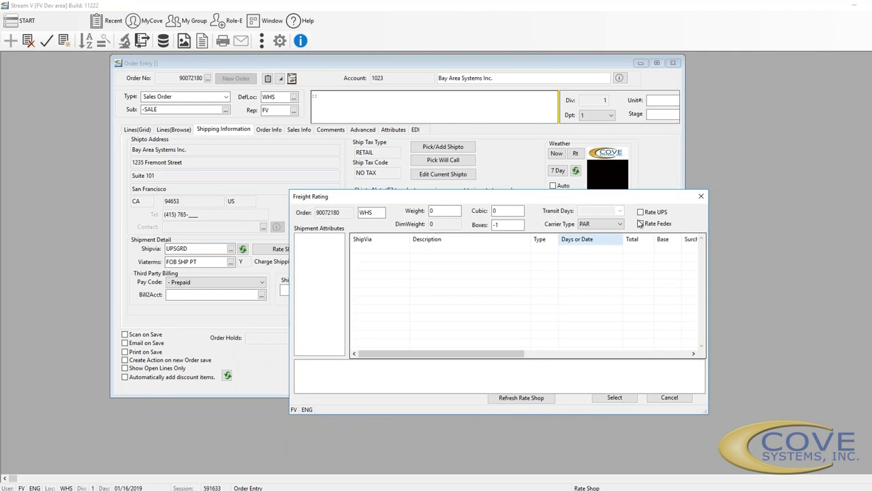
Enable UPS rating with weight 10 and 1 box, getting Ground through NextDay rates
click(641, 212)
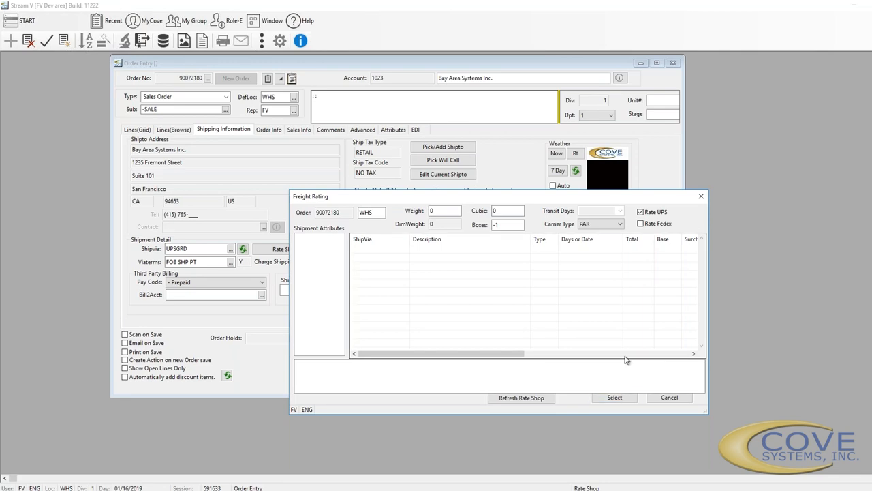
click(548, 400)
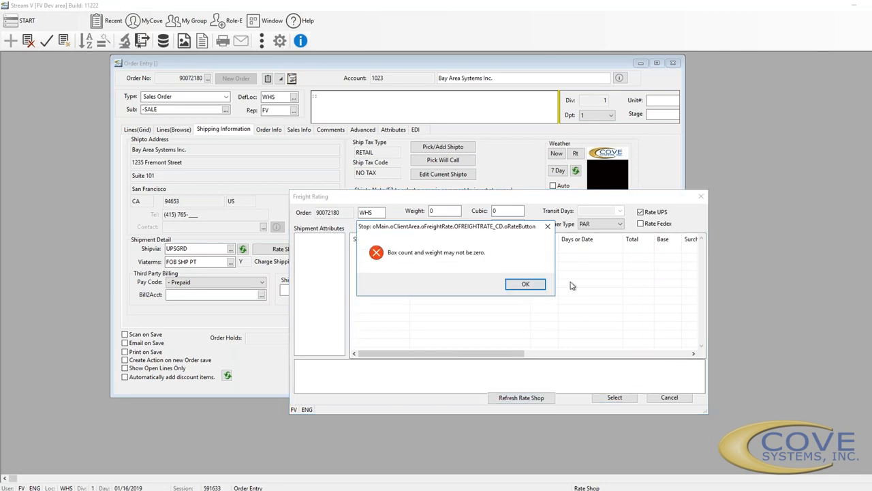
click(525, 283)
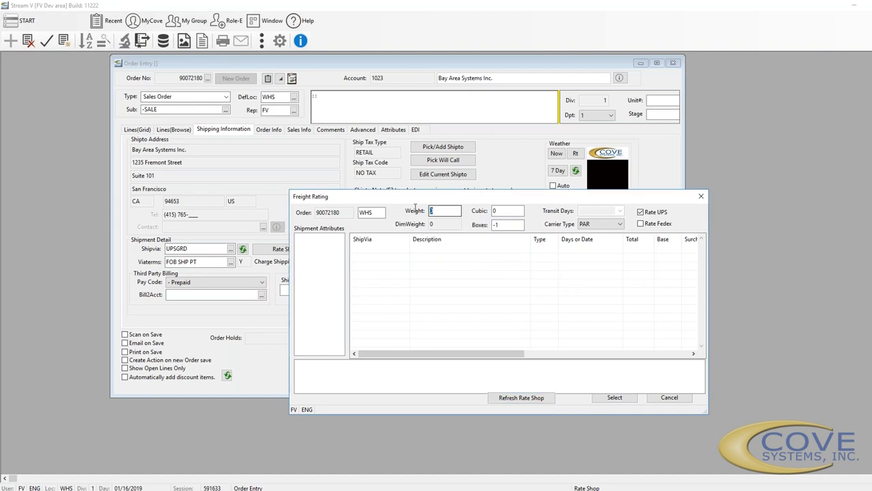
text(10)
key(Tab)
key(Tab)
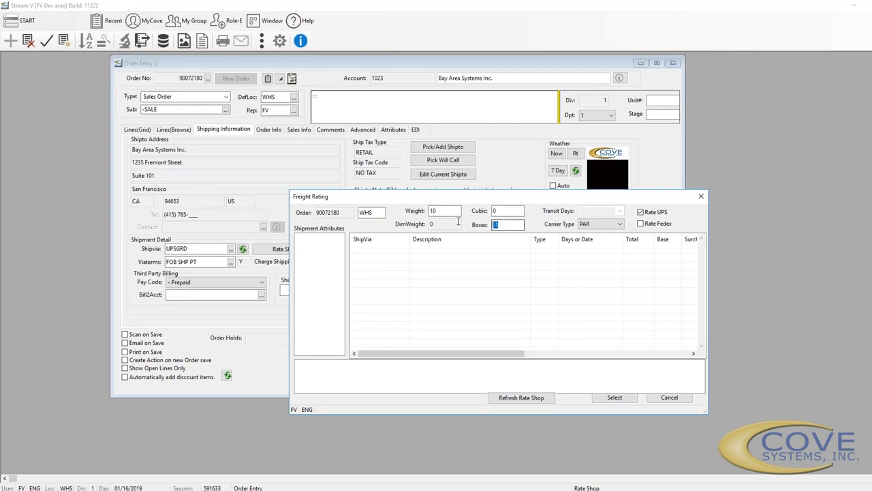
text(1)
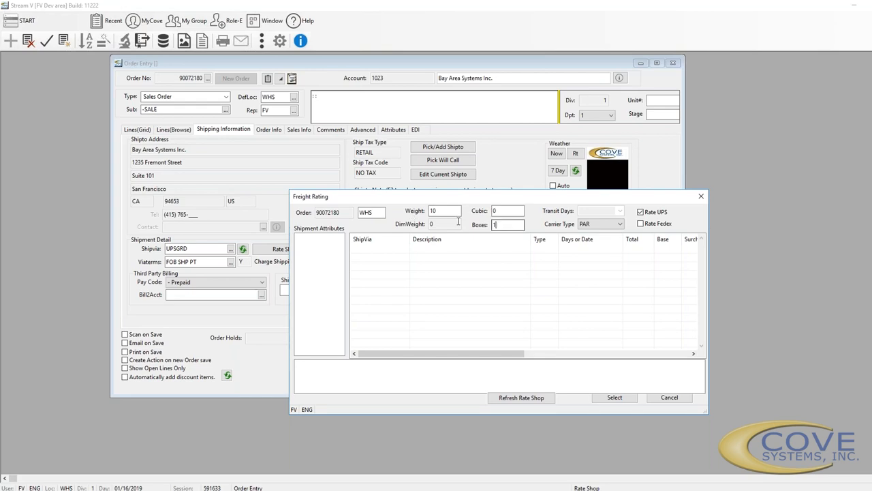
click(497, 400)
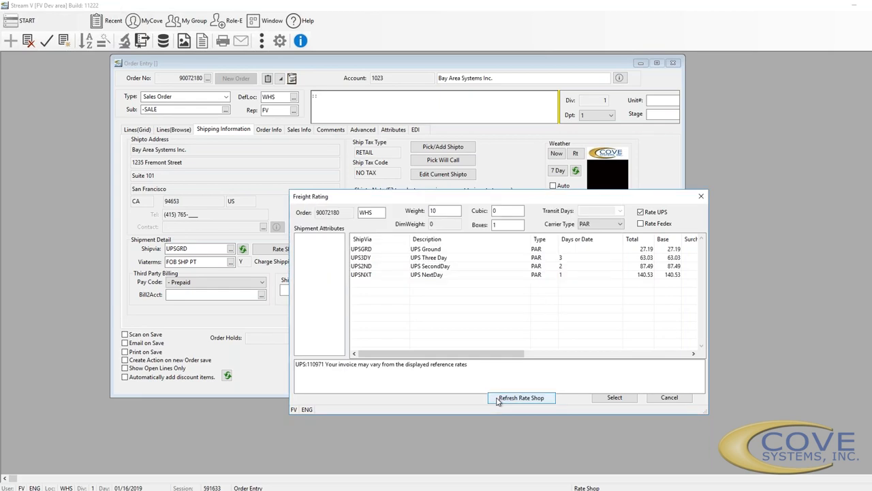
Refresh the UPS rates, narrow the rate list columns and keep PAR as carrier type
click(497, 401)
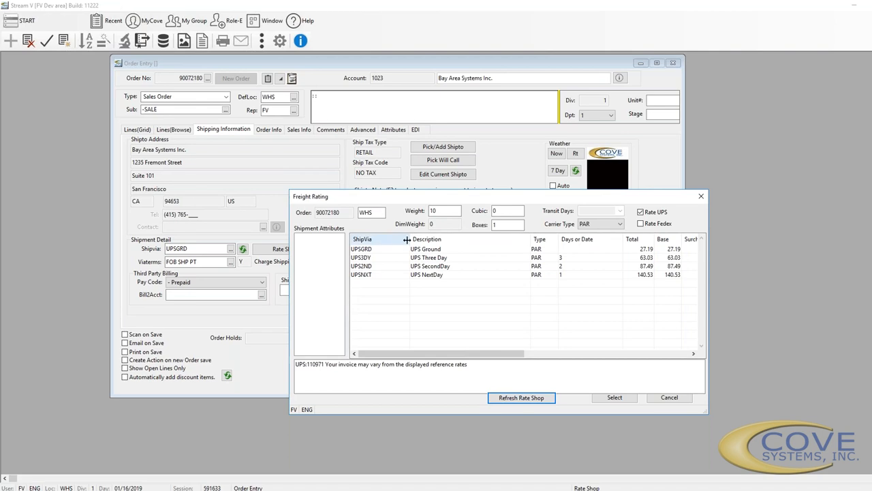
drag(409, 238, 387, 239)
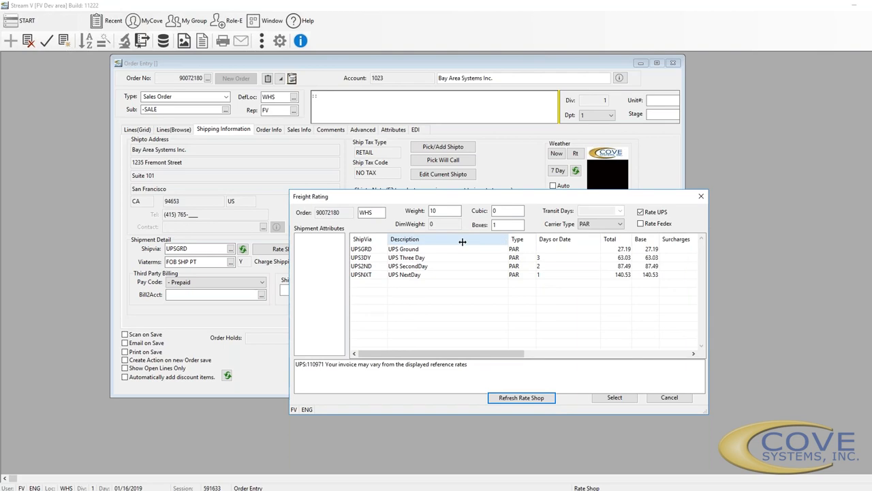
drag(462, 241, 447, 242)
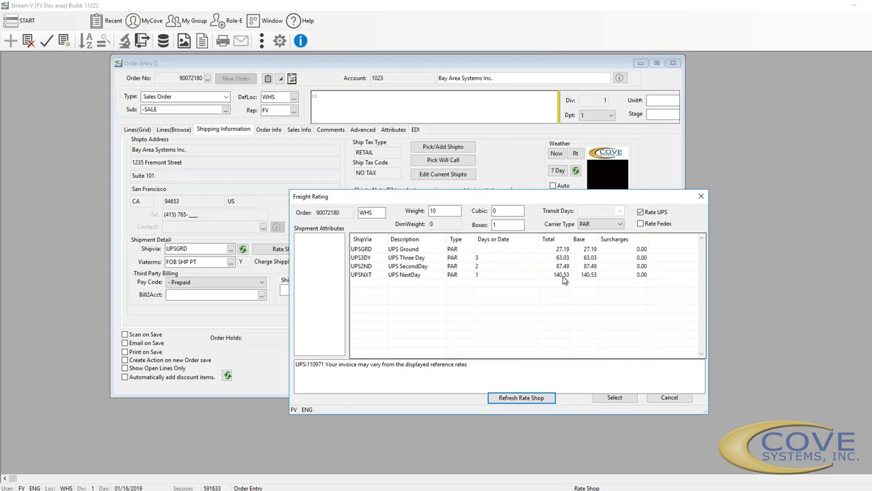
click(618, 224)
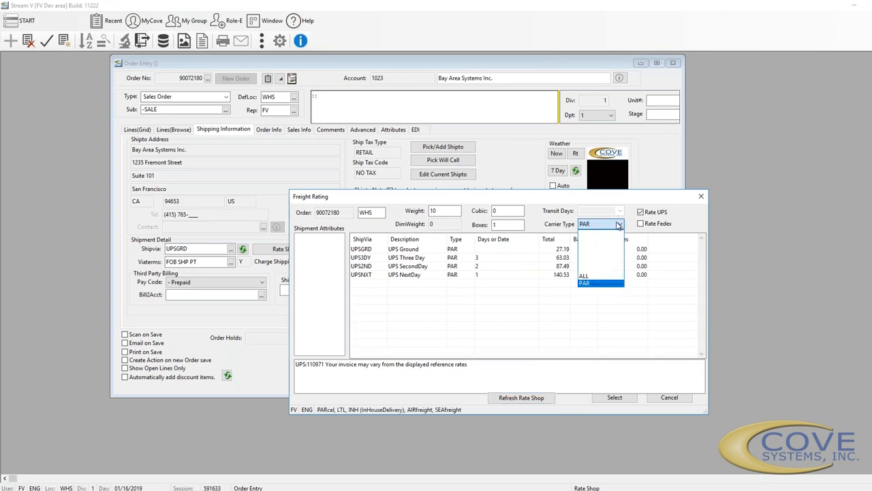
click(618, 225)
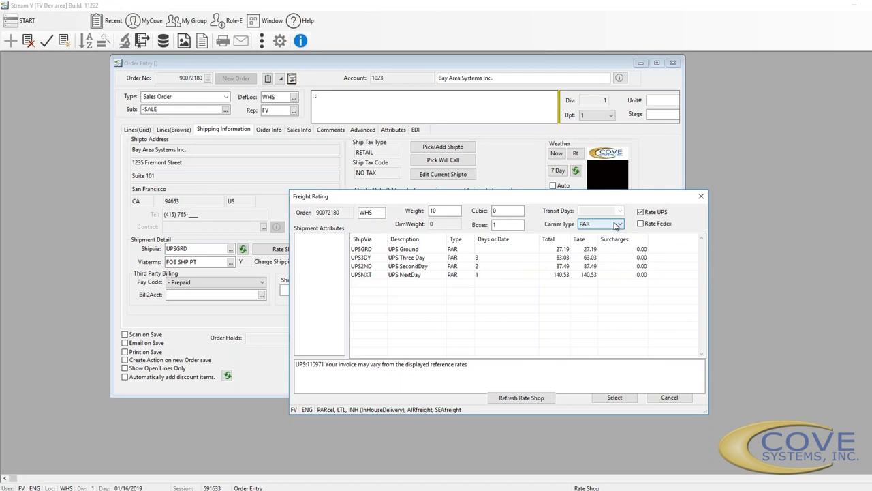
Add FedEx to the rate comparison, refresh, and dismiss its web service error
click(653, 223)
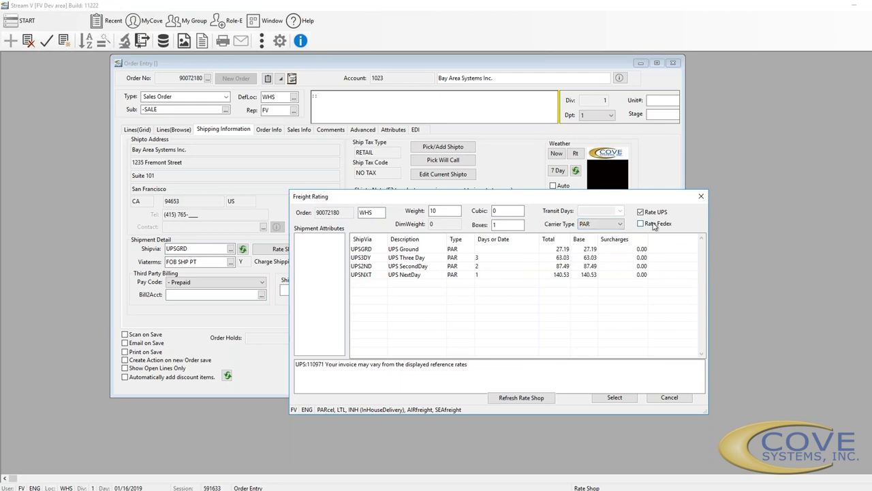
click(548, 399)
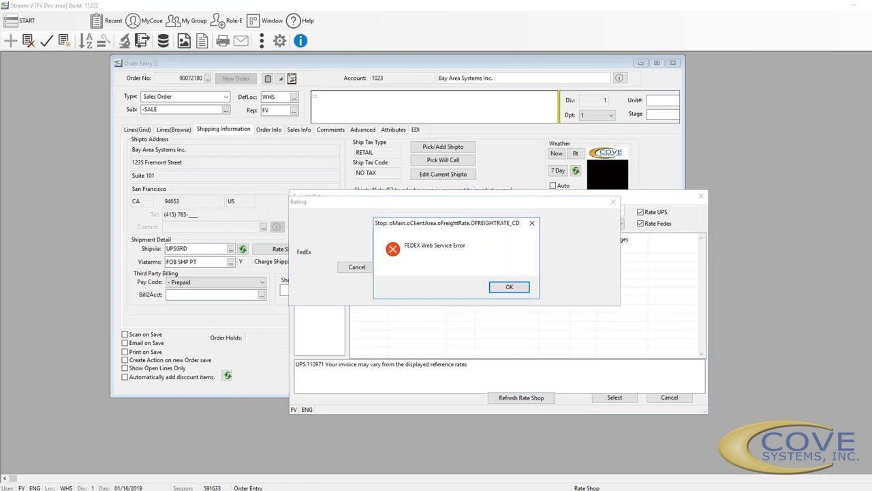
click(509, 288)
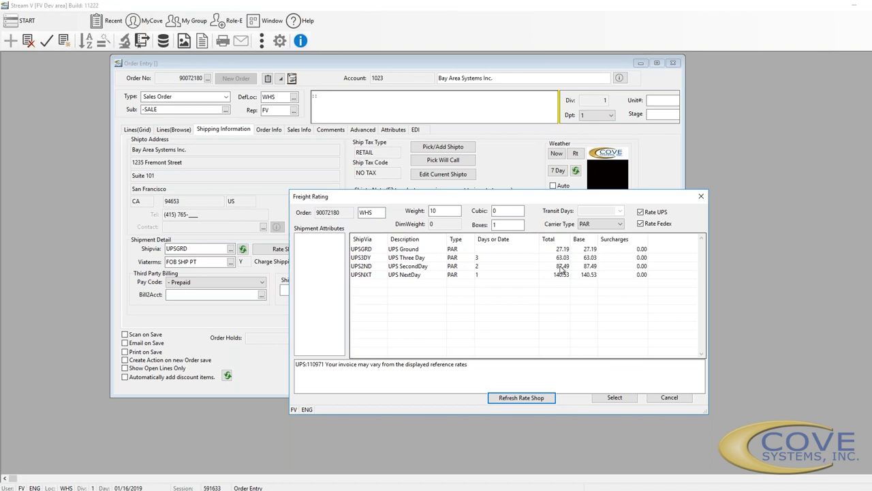
Close Freight Rating and add the ADULT signature code to the shipment attributes
click(701, 196)
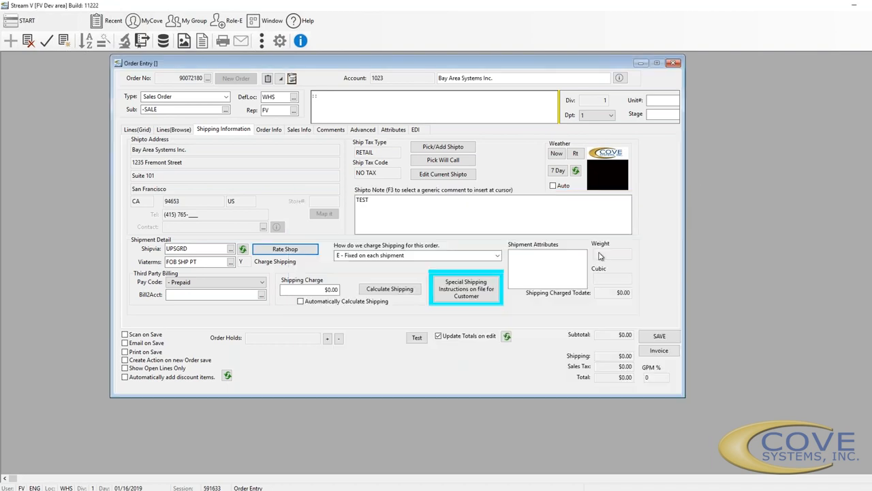
click(548, 265)
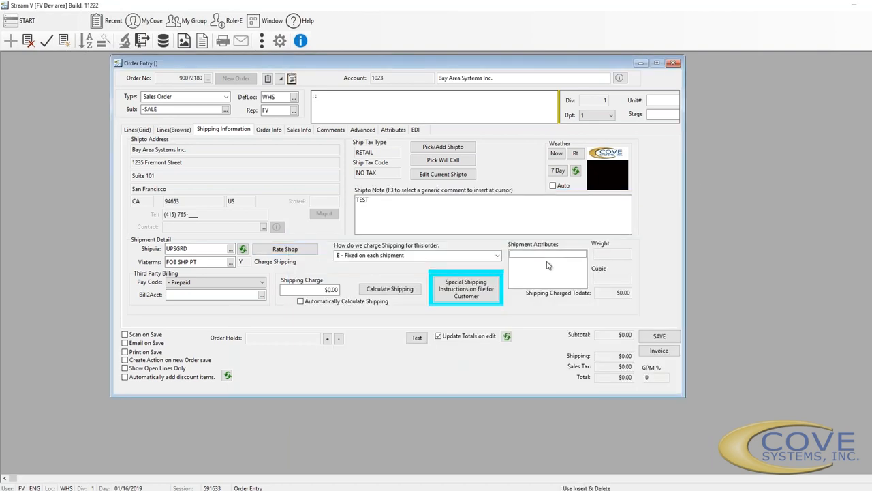
key(Insert)
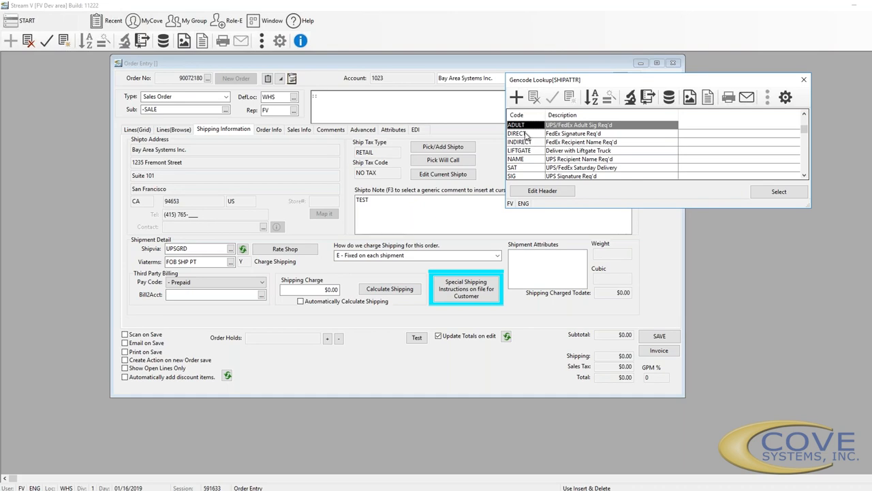
click(777, 193)
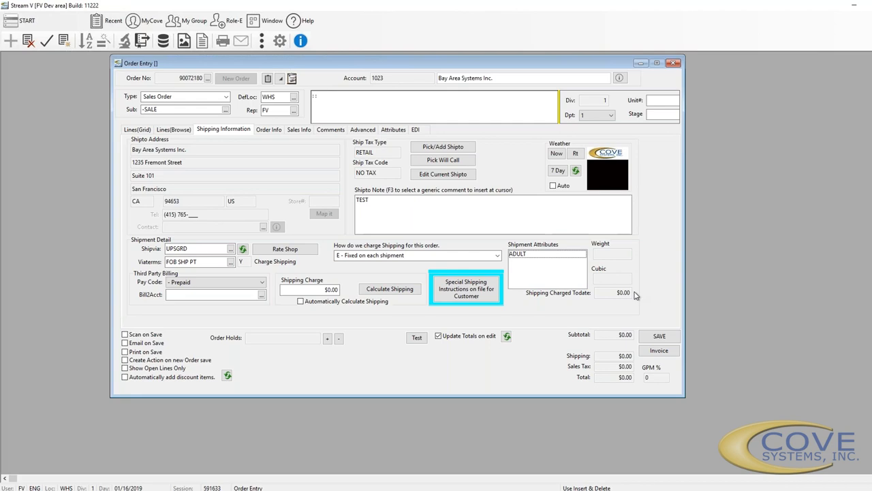
On Order Info, replace the order contact with another Bay Area Systems contact
click(271, 130)
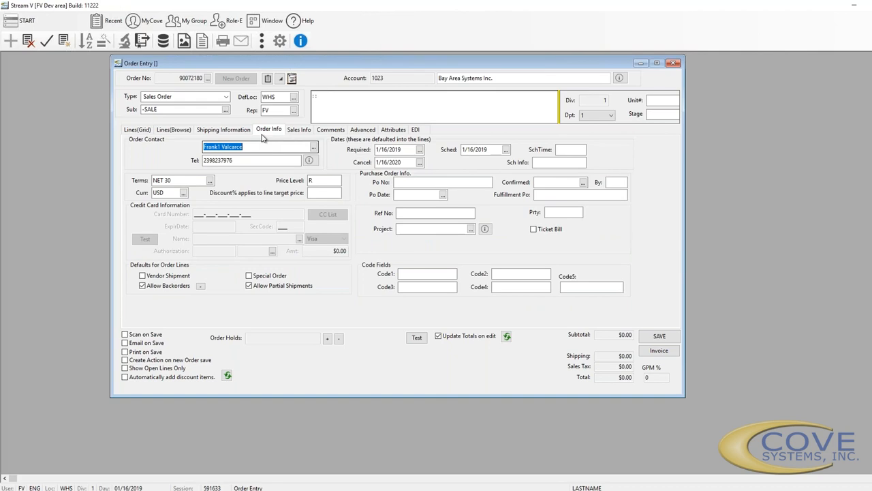
click(314, 148)
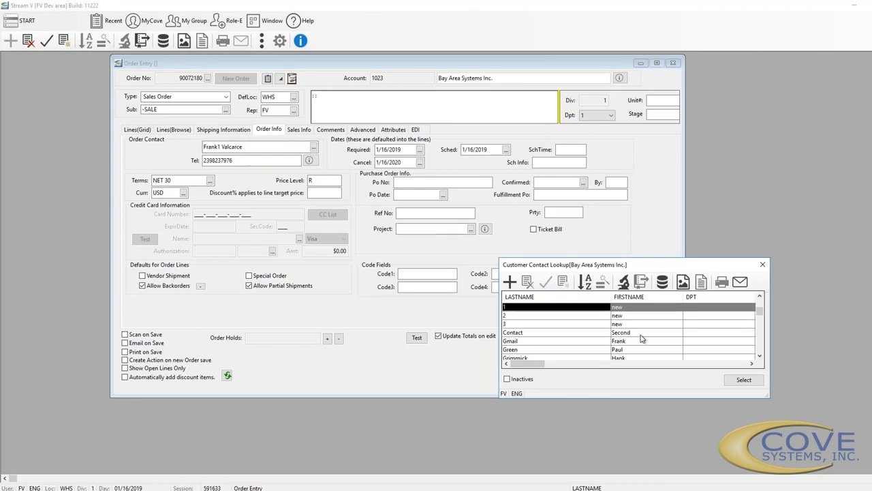
click(762, 264)
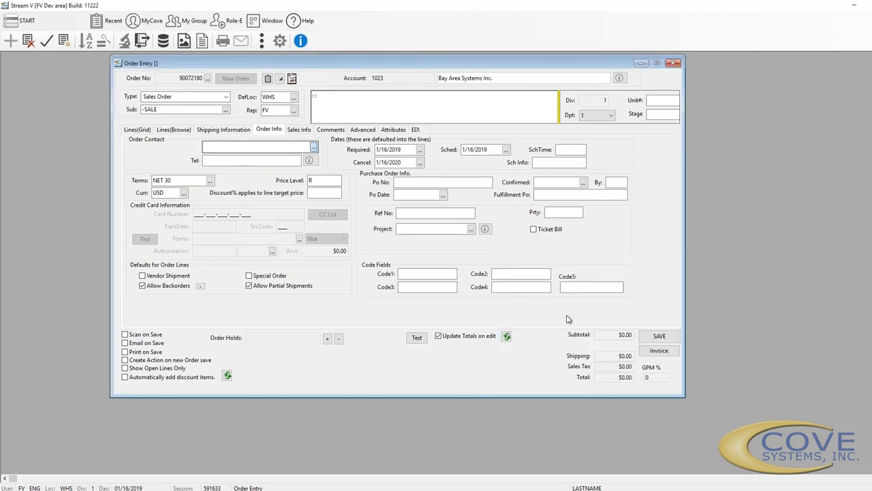
key(Tab)
click(559, 356)
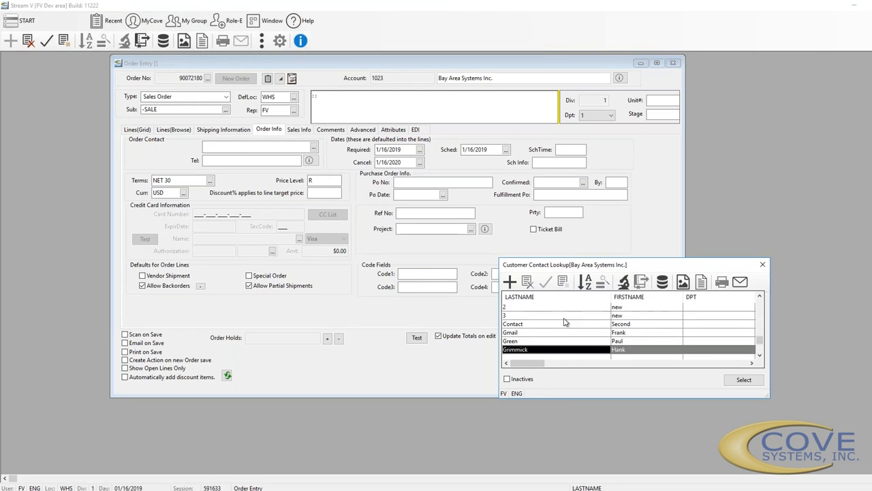
click(743, 380)
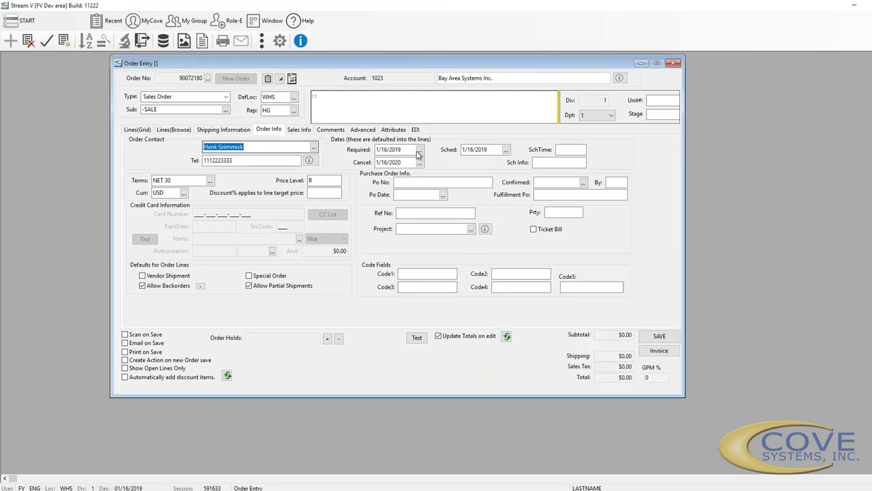
click(407, 149)
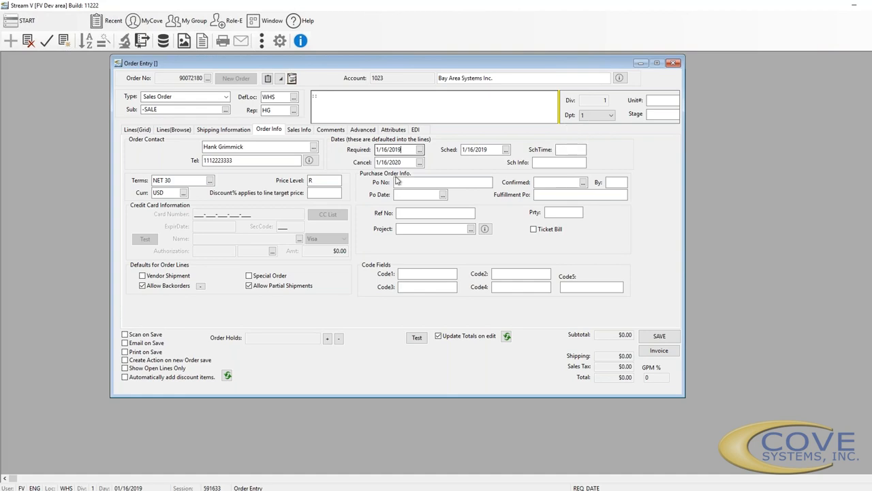
click(167, 180)
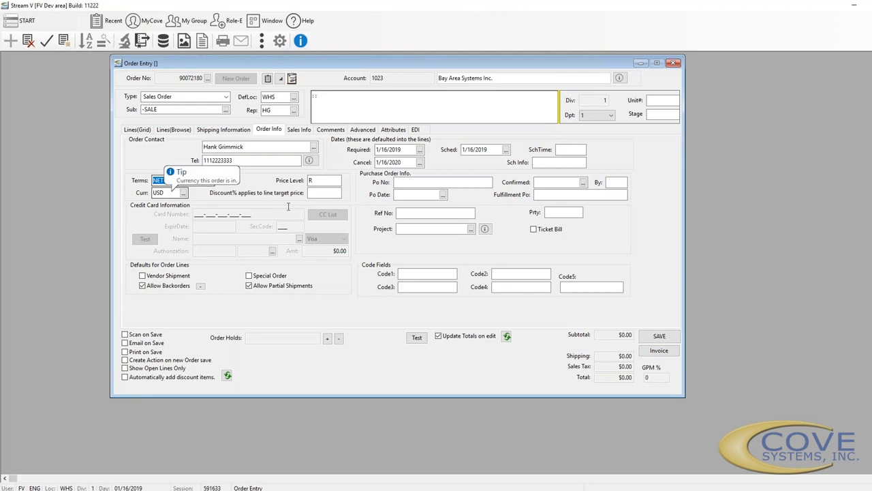
click(315, 180)
click(321, 191)
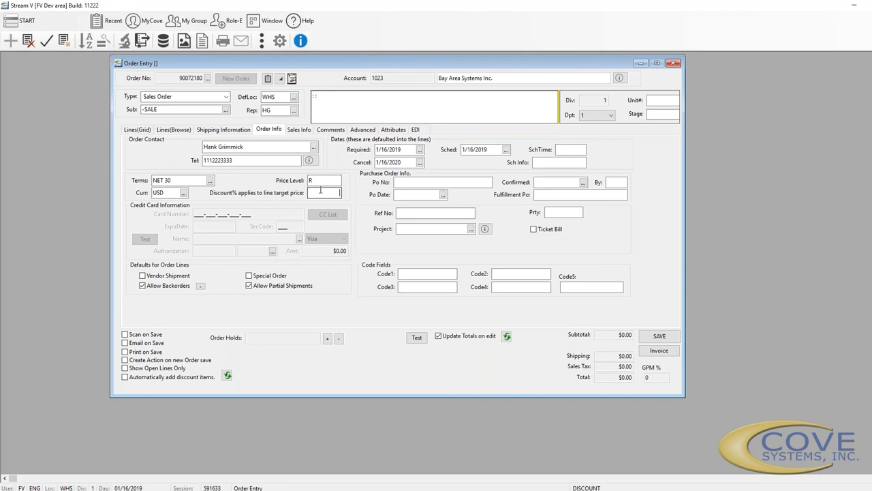
click(440, 180)
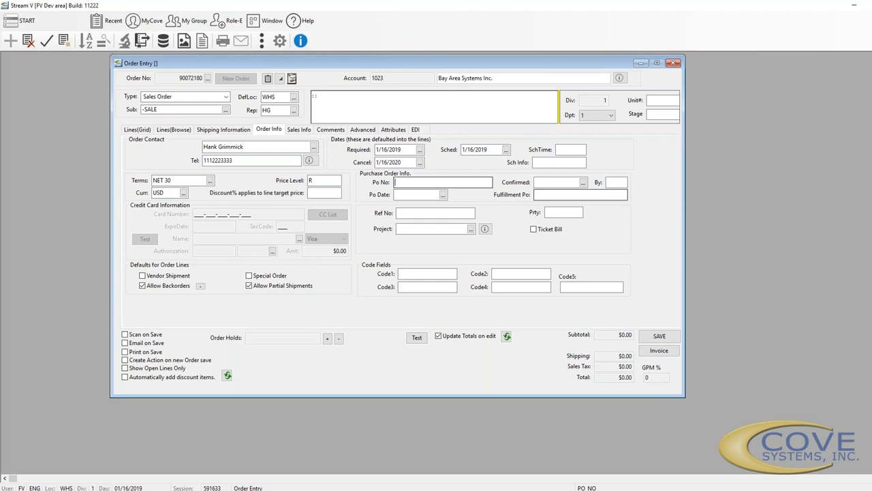
click(613, 182)
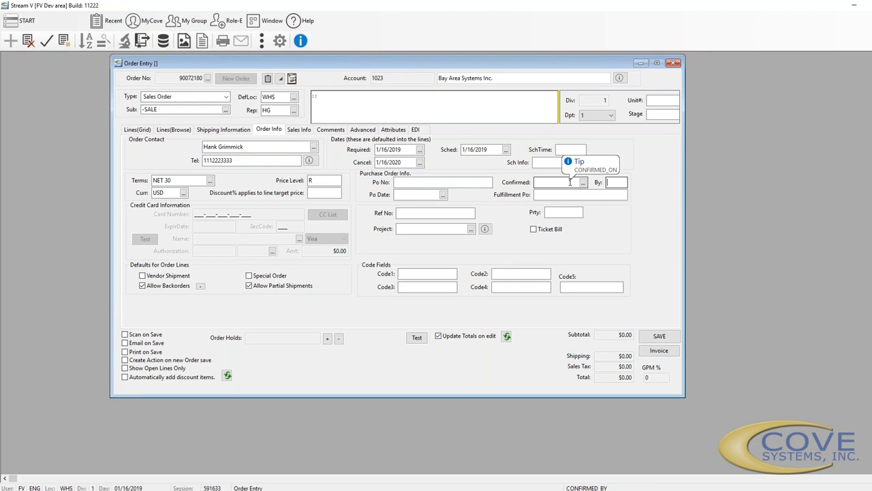
click(552, 194)
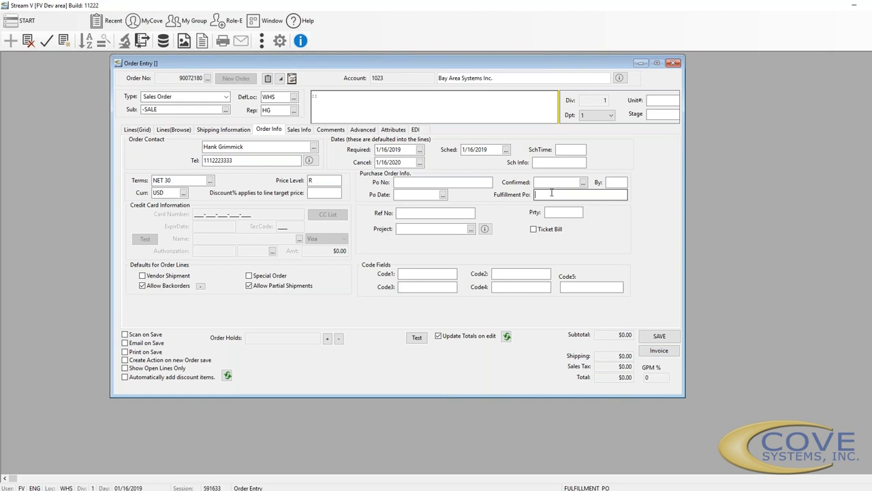
click(450, 214)
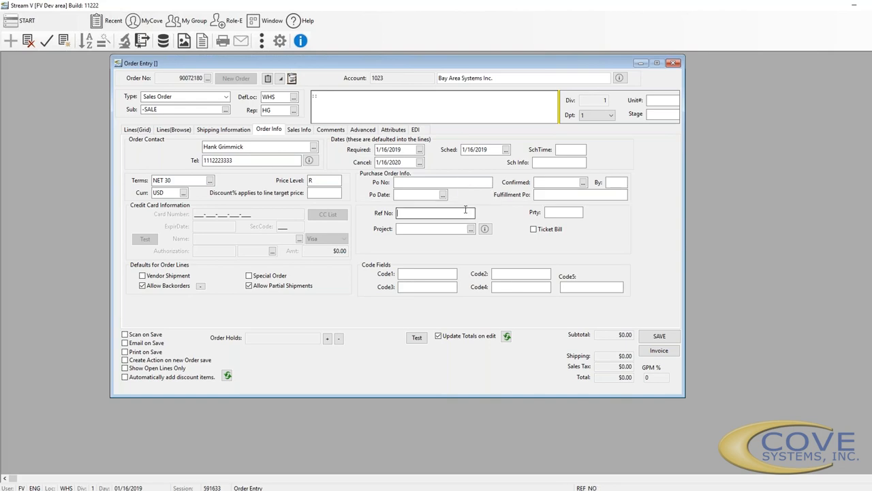
click(570, 212)
click(446, 229)
Review the Sales Info fields Source Order, Original Inv and Probability, then go to Comments
click(300, 129)
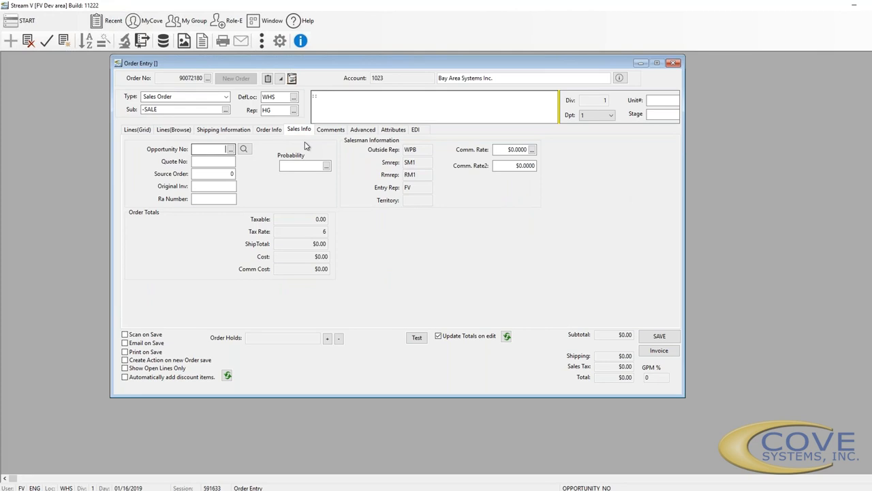
click(232, 174)
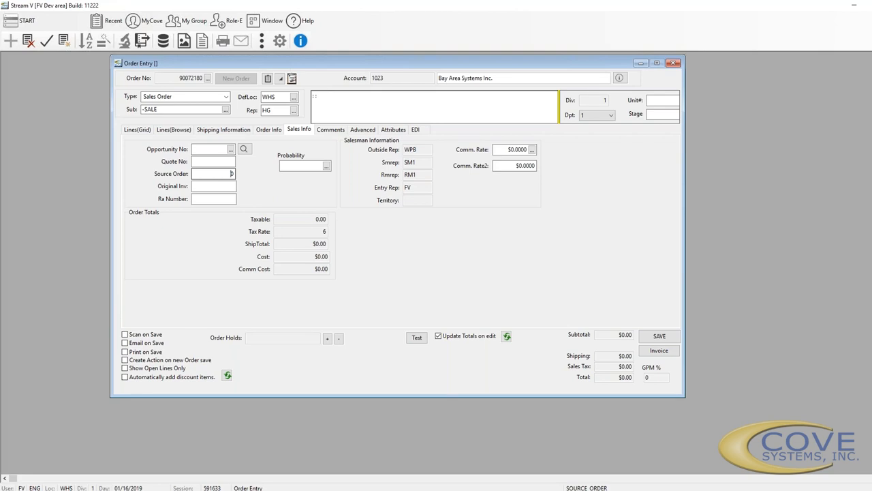
click(216, 188)
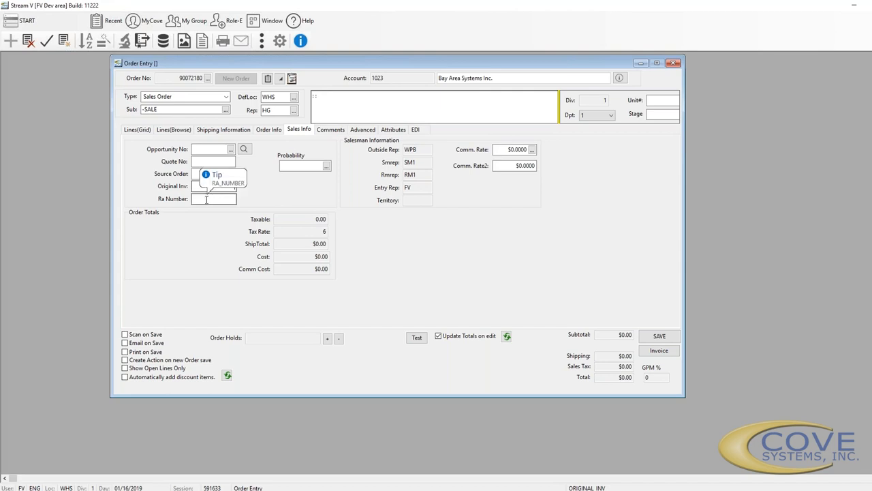
click(293, 164)
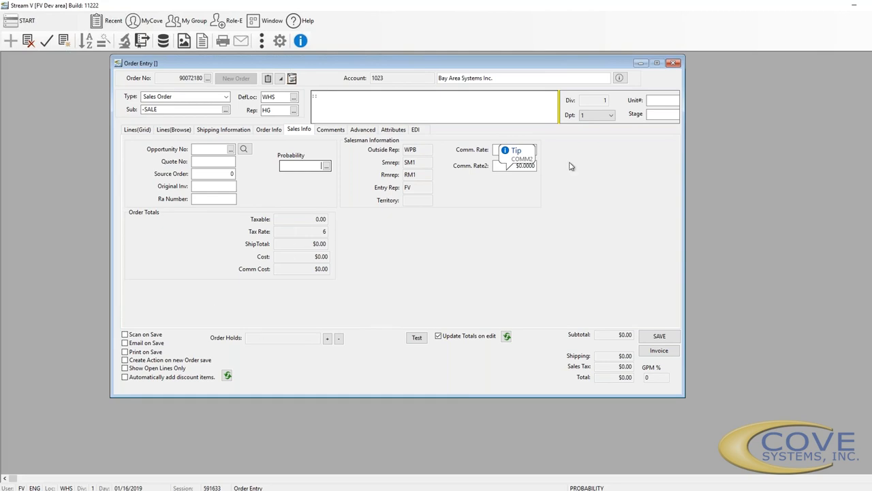
click(331, 129)
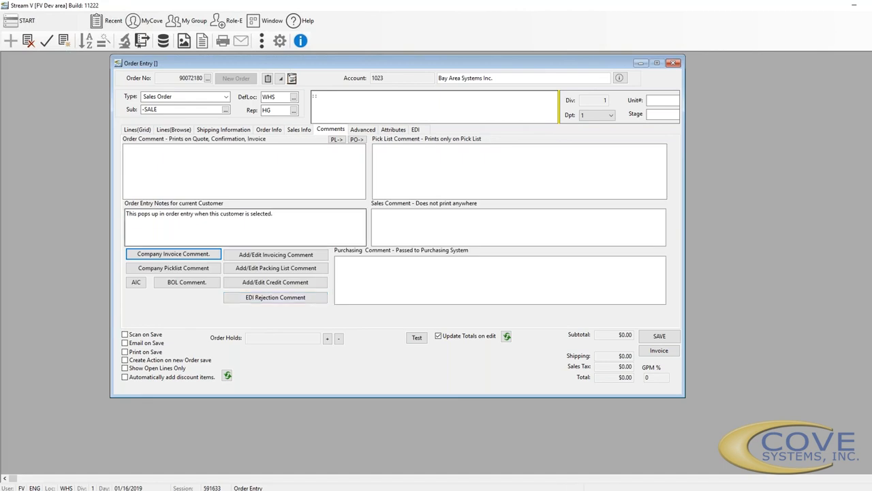
Enter order comment 'jLKASJalkjs' and copy it to the pick list and purchasing comments
click(151, 152)
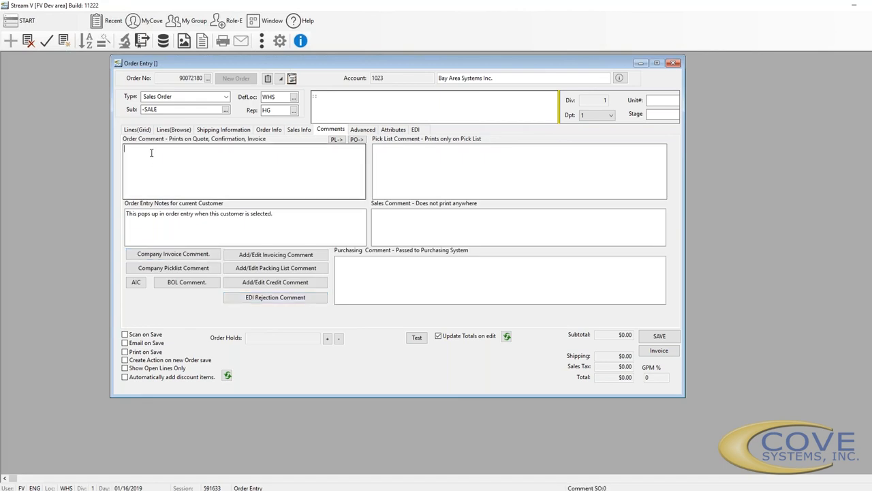
text(jLKASJalkjs)
click(336, 139)
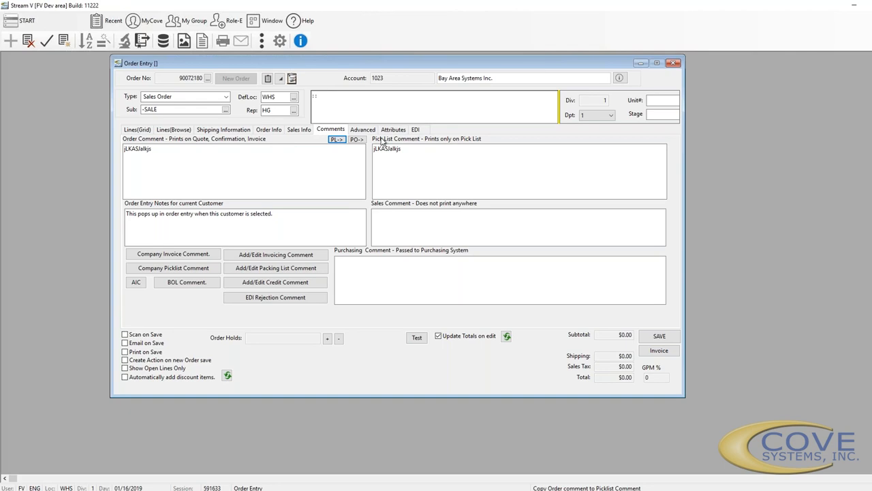
click(357, 139)
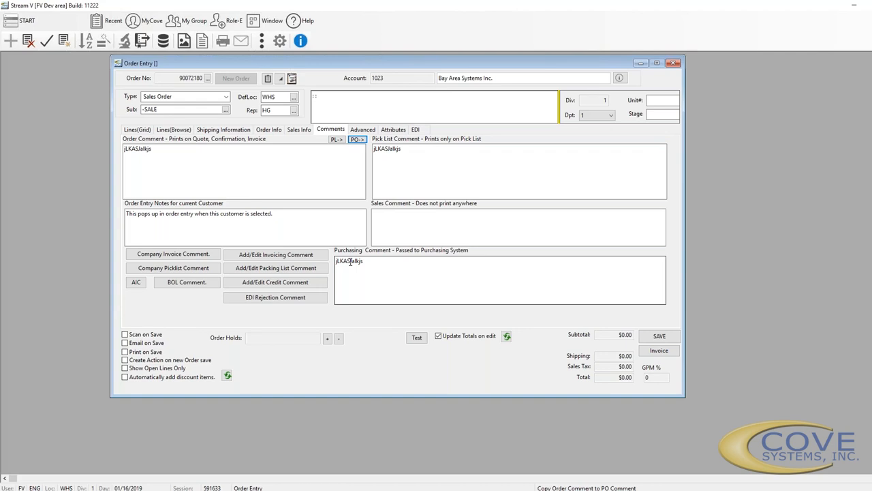
click(289, 218)
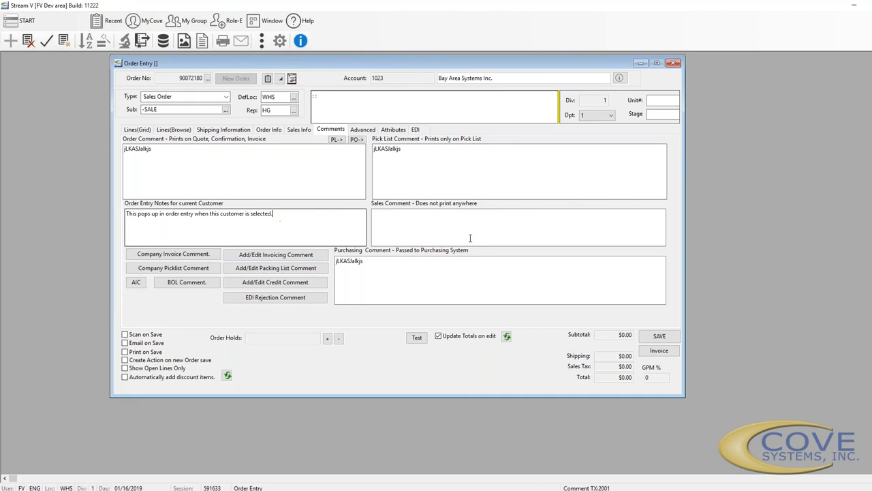
click(439, 218)
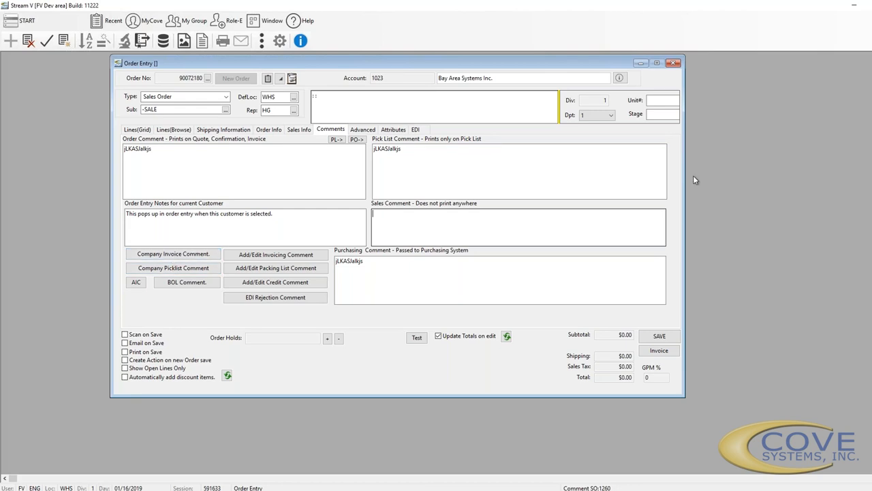
Preview the company Invoice, Picklist, AIC and BOL comments
click(157, 255)
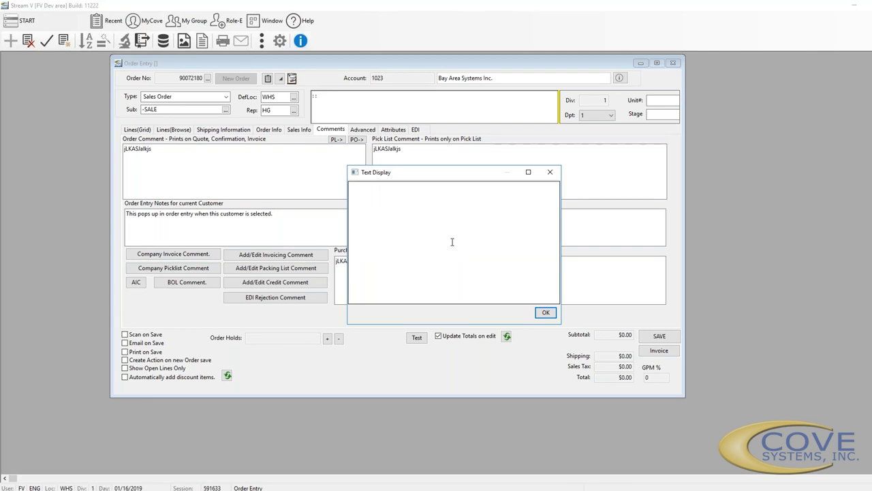
click(550, 173)
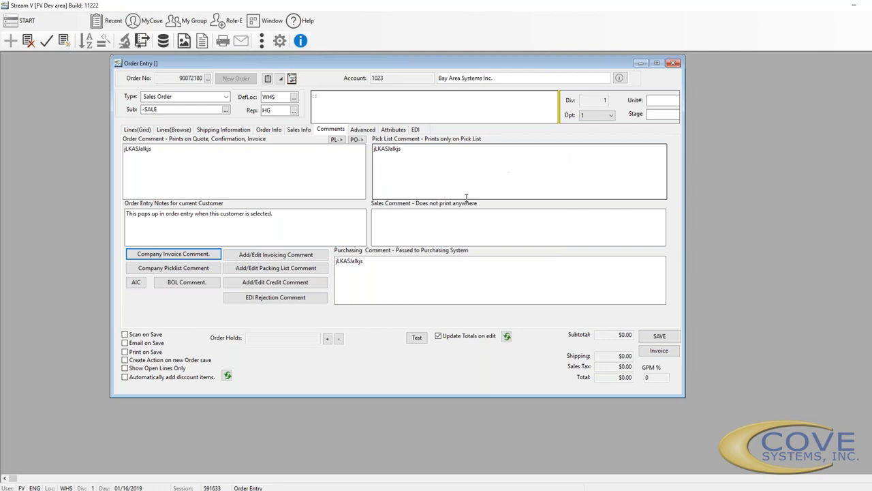
click(181, 273)
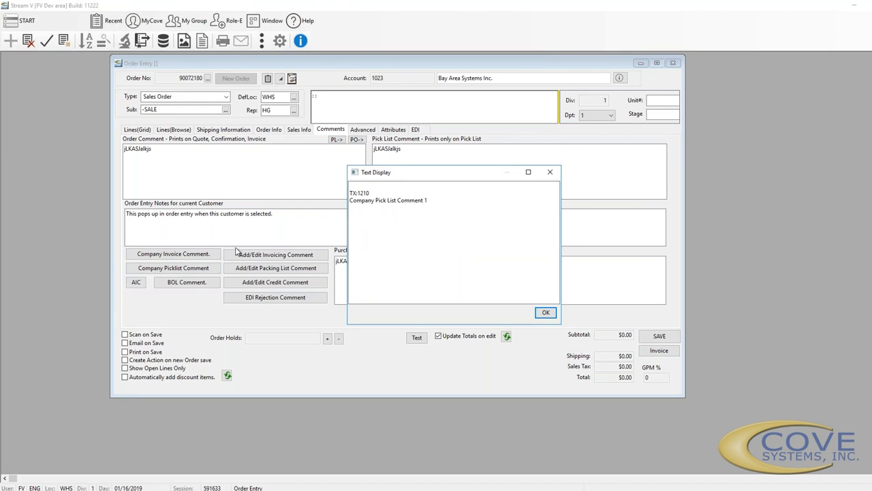
drag(420, 180, 417, 222)
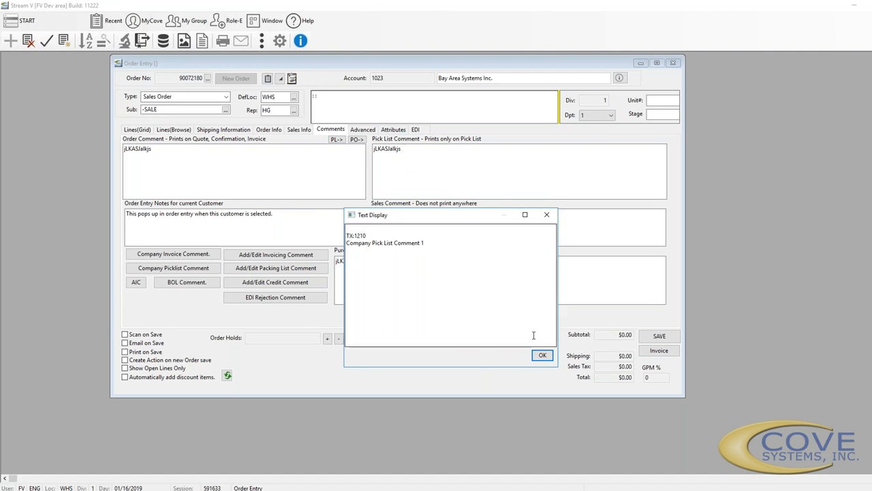
click(542, 355)
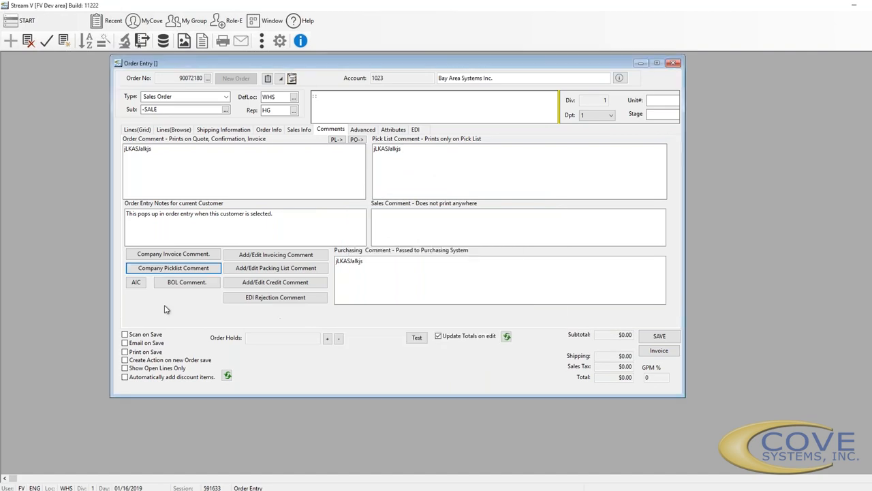
click(138, 287)
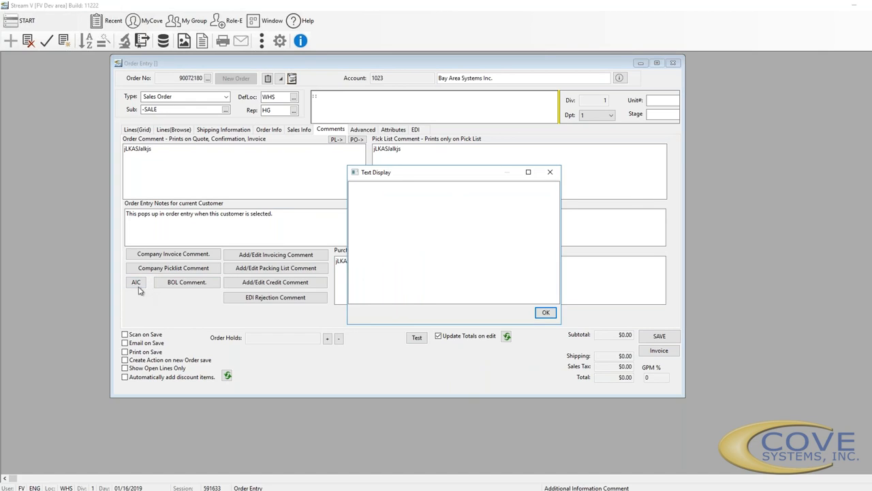
click(550, 173)
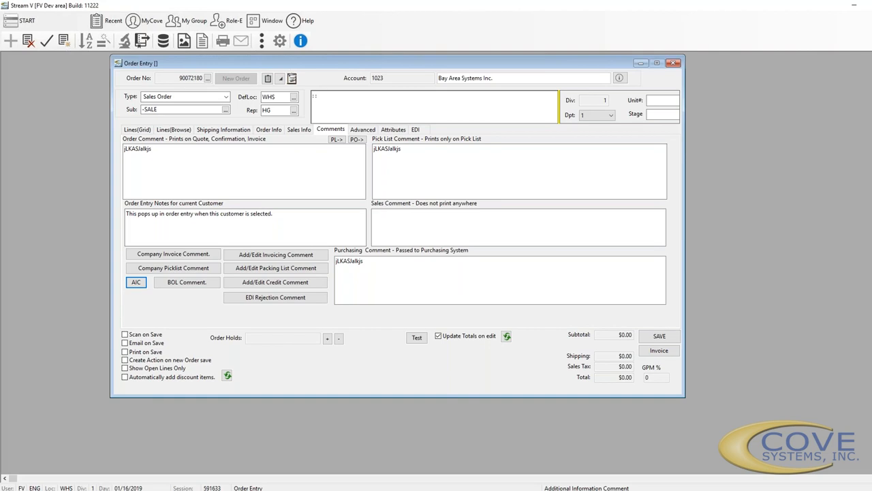
click(188, 289)
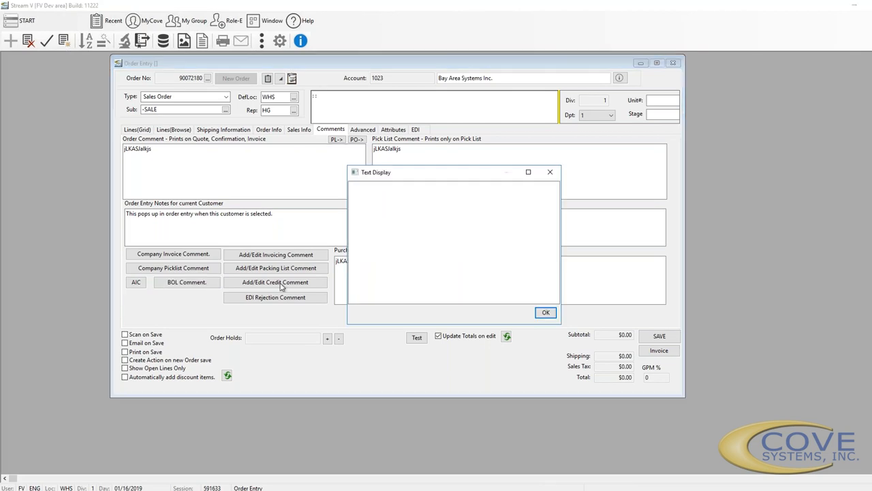
click(550, 172)
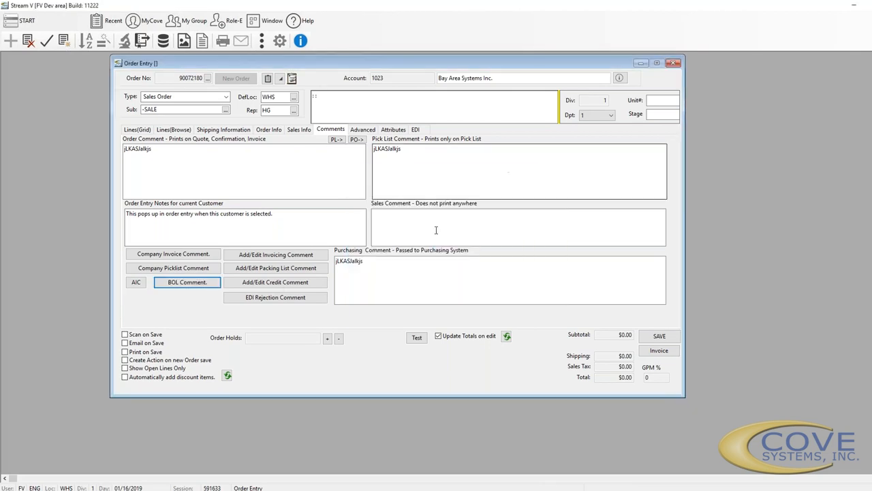
click(276, 255)
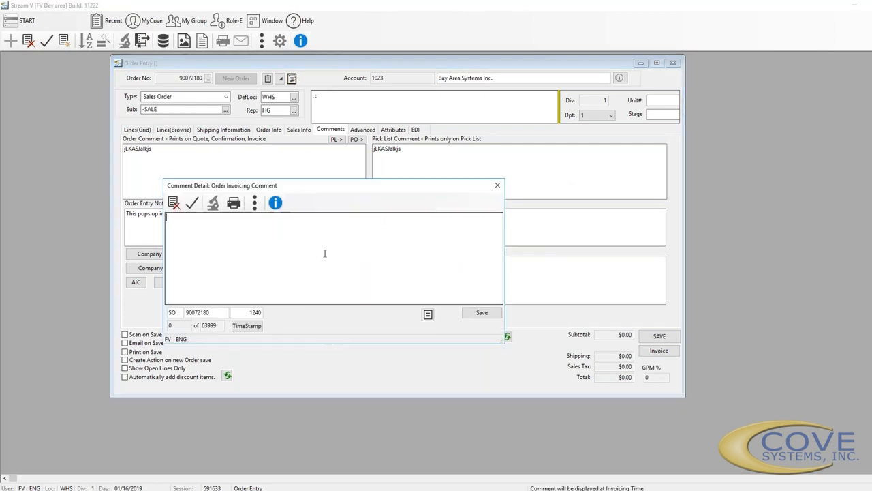
drag(426, 189, 656, 228)
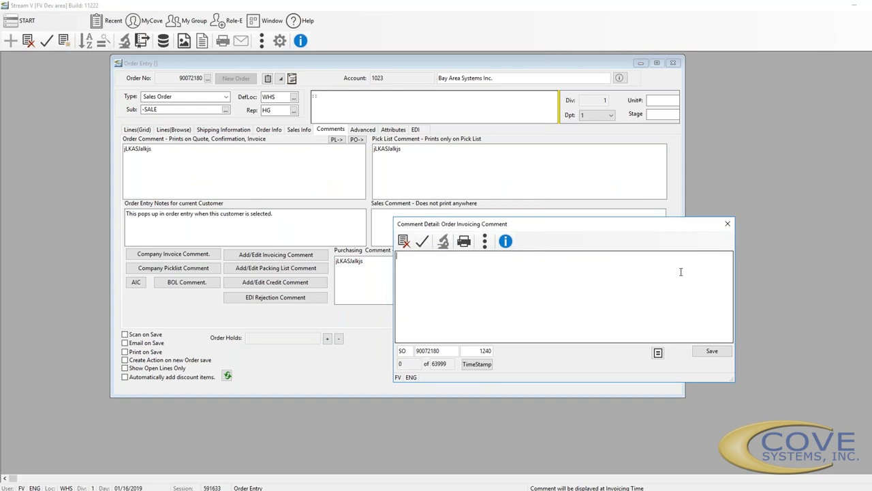
click(727, 226)
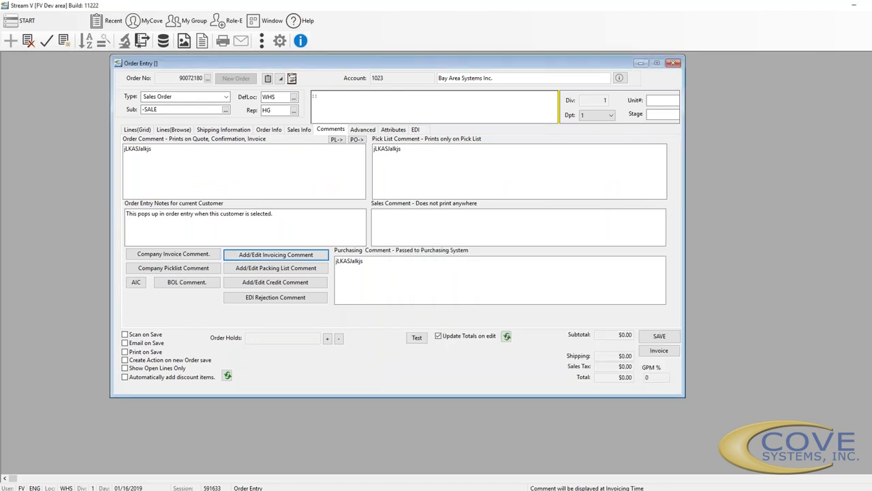
click(303, 268)
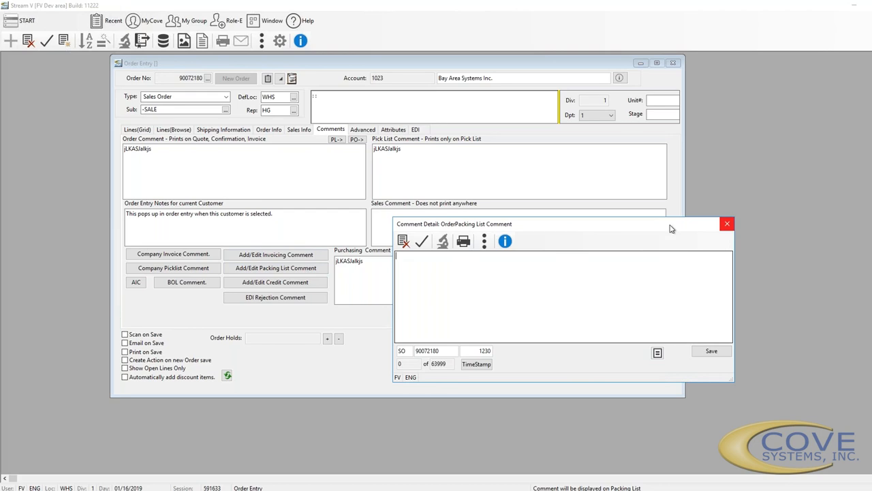
click(727, 224)
click(290, 289)
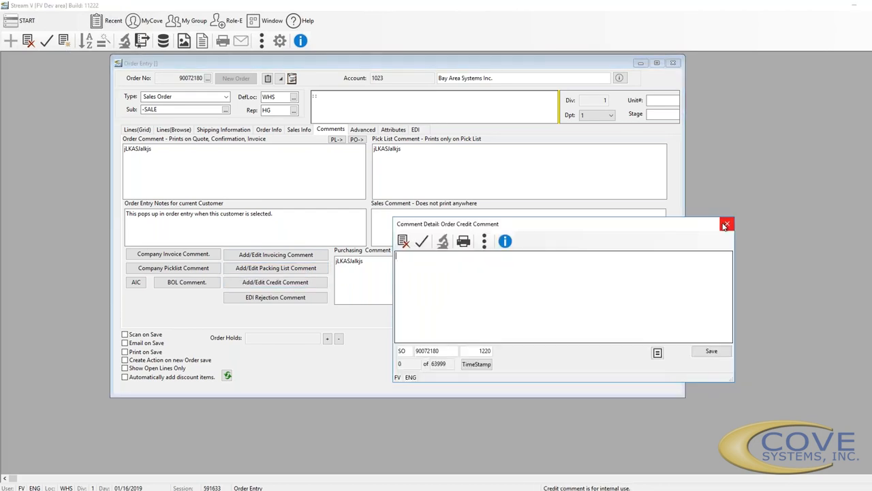
click(726, 224)
click(277, 298)
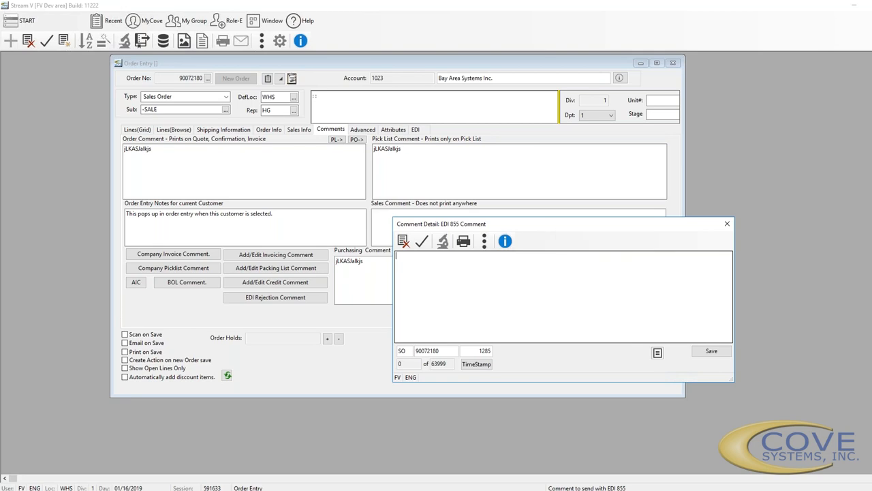
click(727, 225)
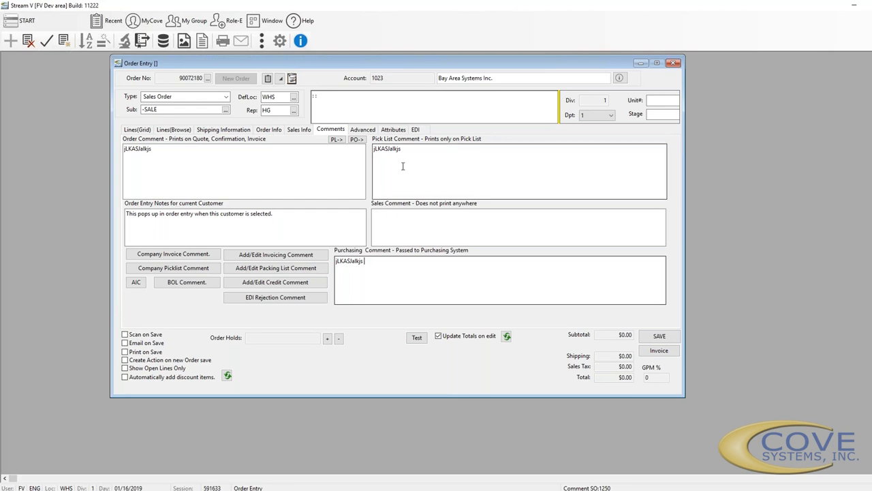
Show the order's Advanced page with status N and Shipto Id 2347
click(368, 131)
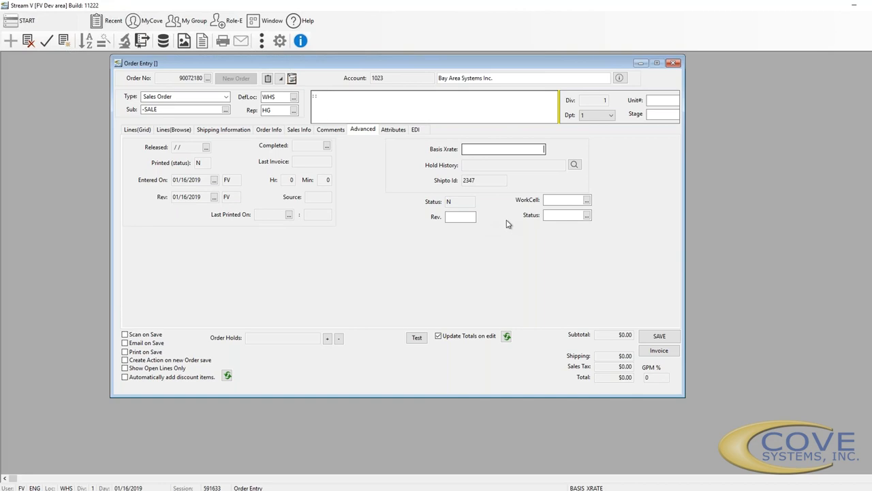
Step through the WorkCell, Status and Rev. fields, then show the order's Attributes page
click(565, 199)
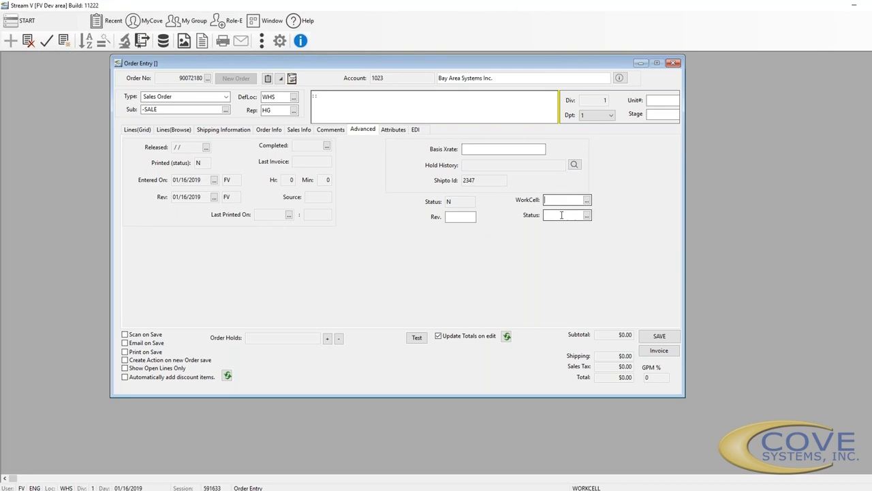
click(561, 215)
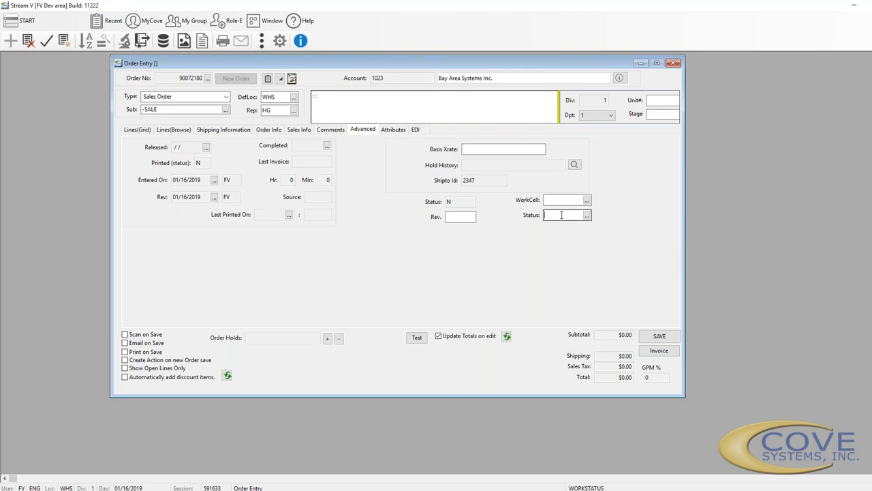
click(453, 216)
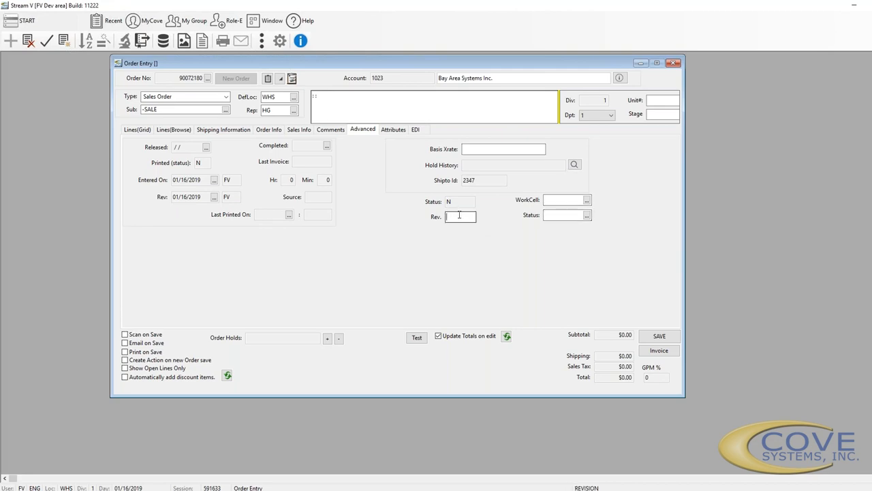
click(395, 132)
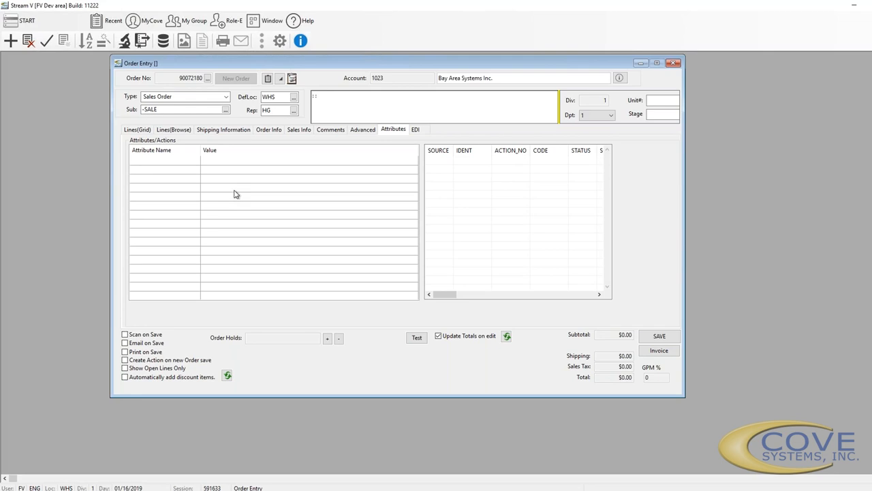
Add the ORDERENTRY and TEST2 attribute sets to the sales order
double_click(234, 194)
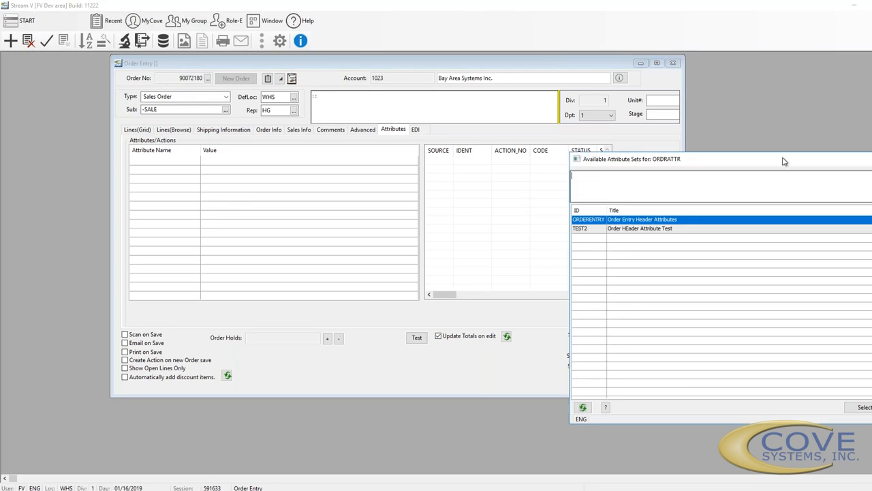
double_click(675, 221)
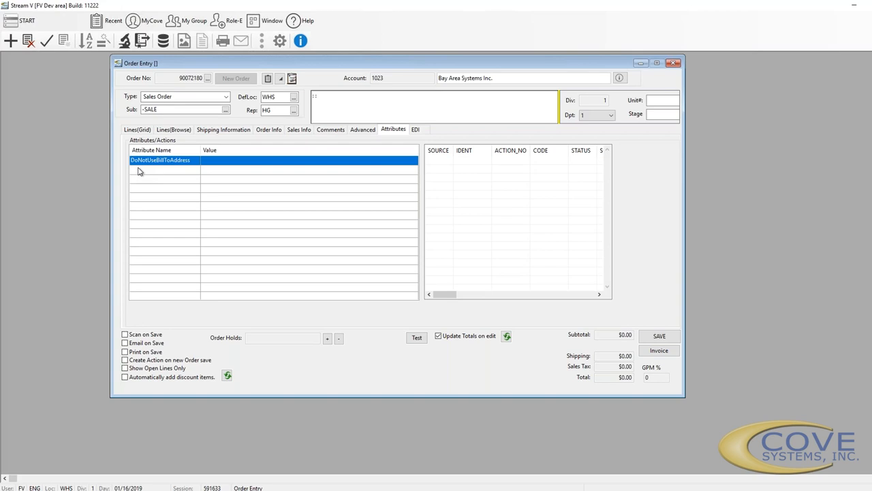
double_click(260, 186)
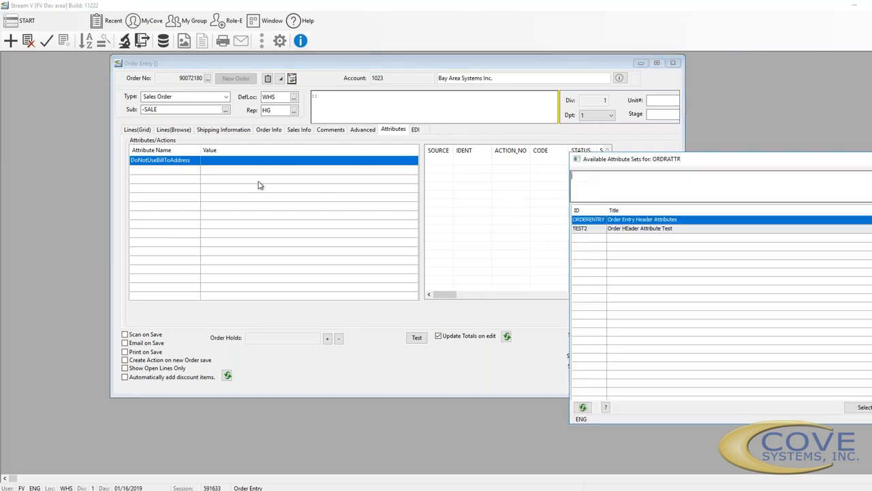
double_click(643, 231)
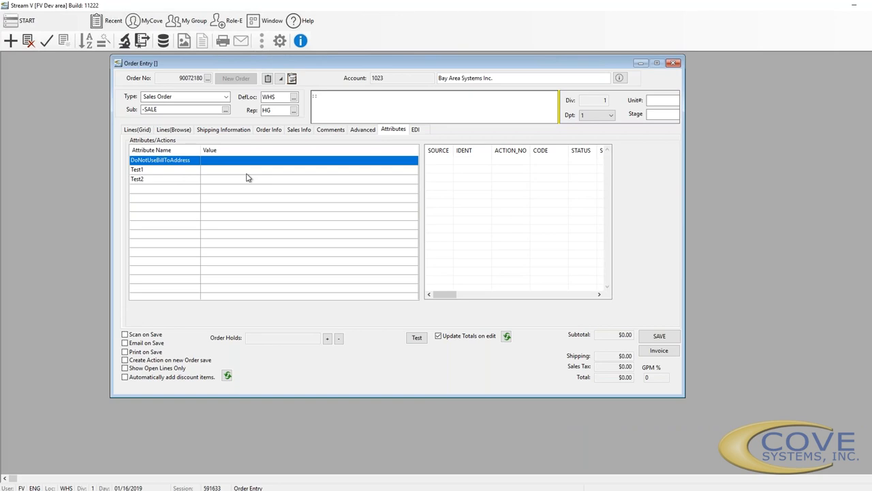
Open a new action detail for the order and close it without saving
click(488, 170)
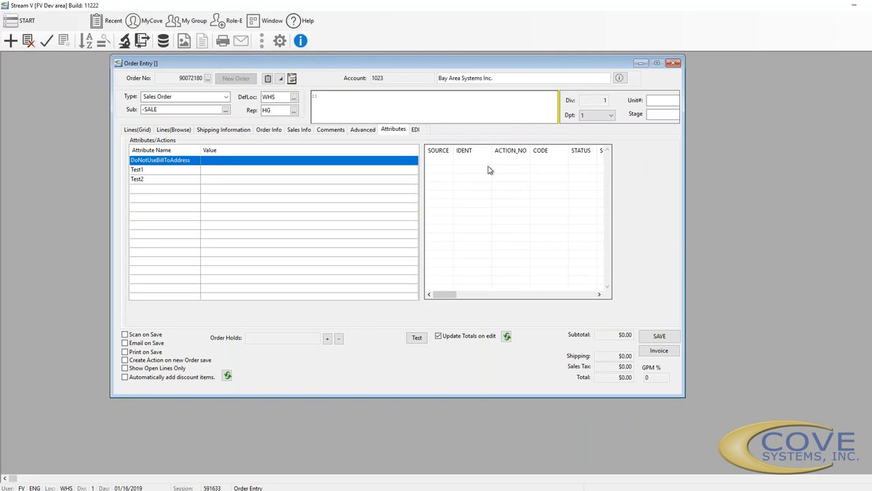
double_click(455, 192)
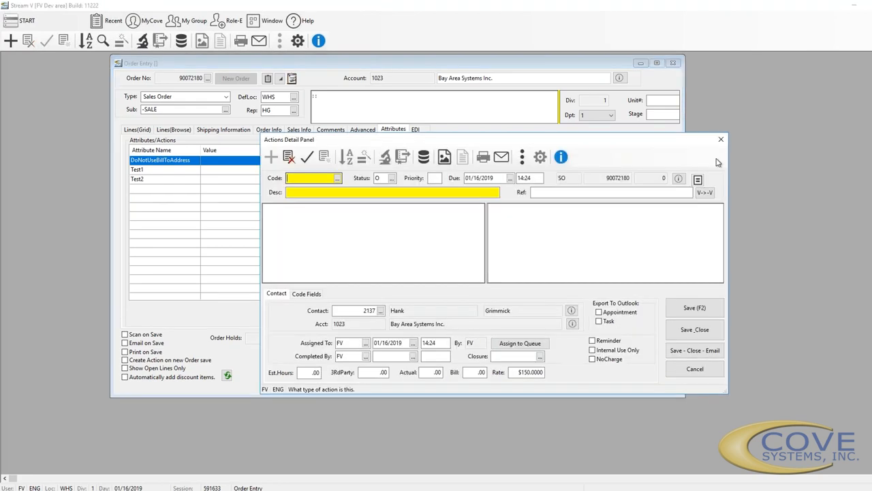
click(721, 140)
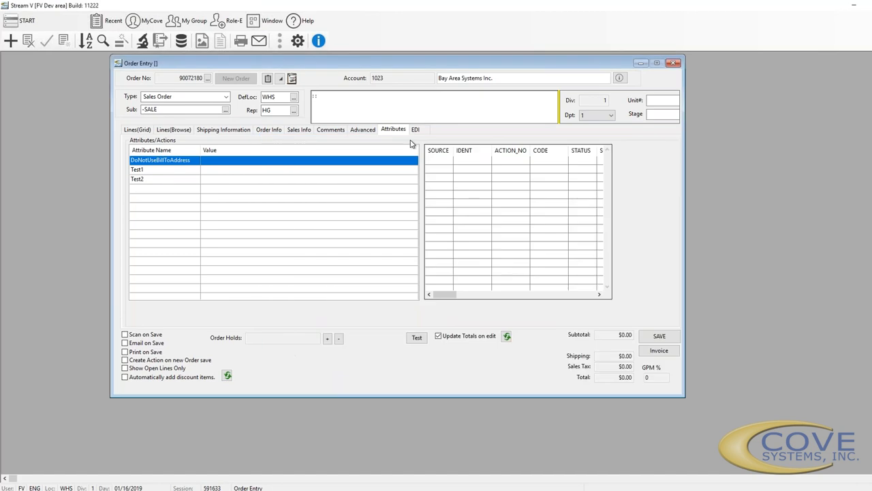
After viewing the EDI fields, enter item CD3003 (CDROM Drive 24X) on line 1 of the Lines grid
click(417, 129)
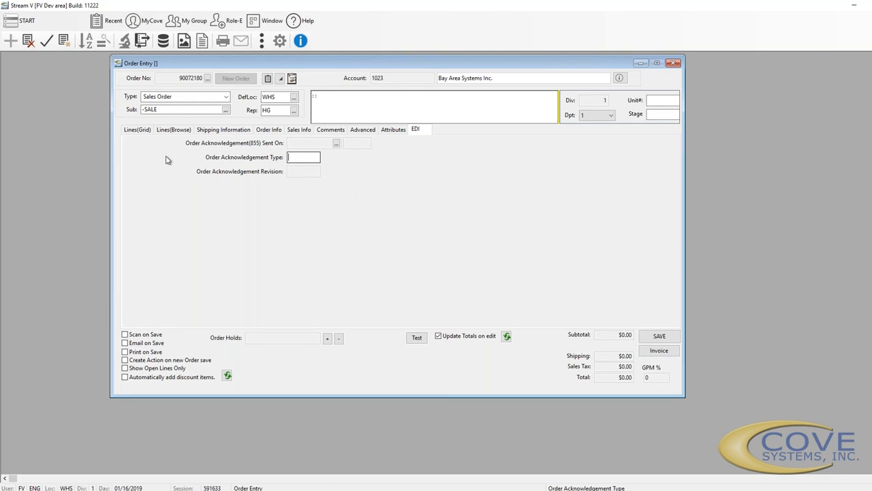
click(129, 129)
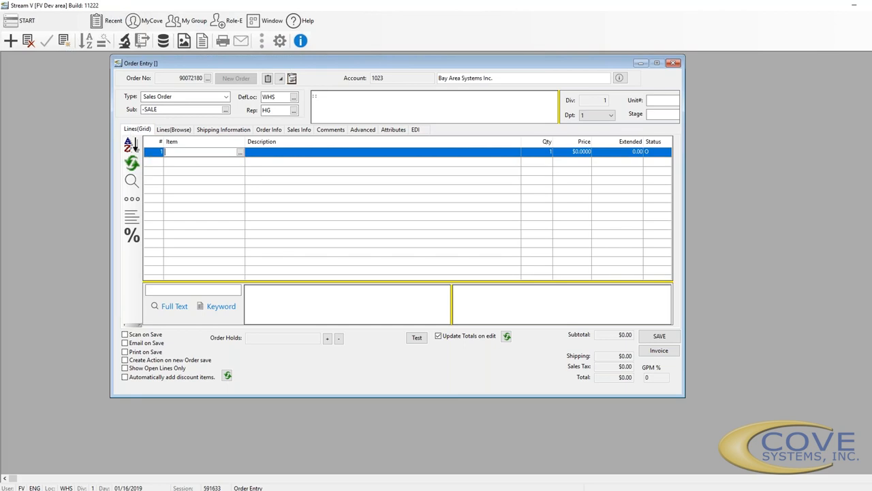
text(CD100)
text(3)
key(Tab)
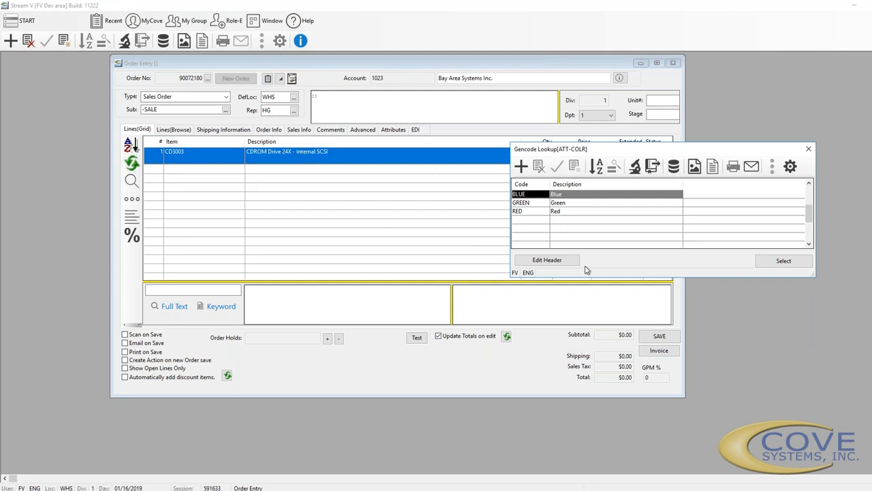
Choose GREEN as the item's colour and set Faceplate Color to GREEN
click(532, 203)
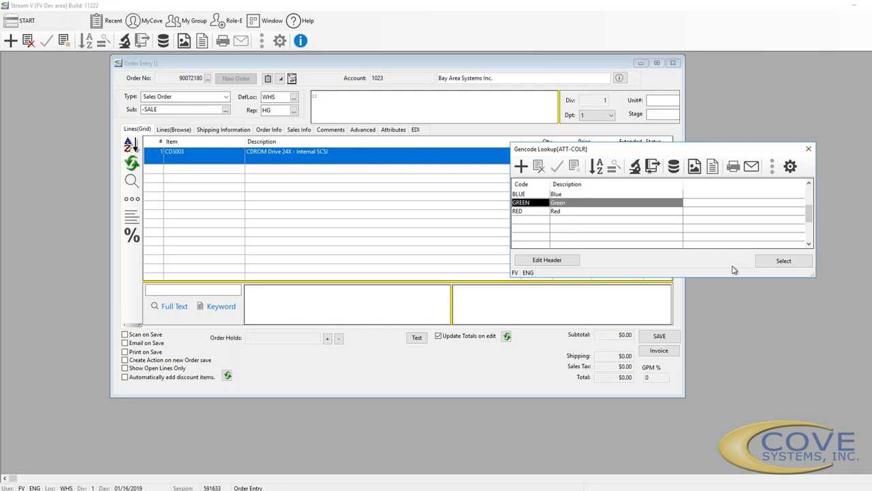
click(768, 263)
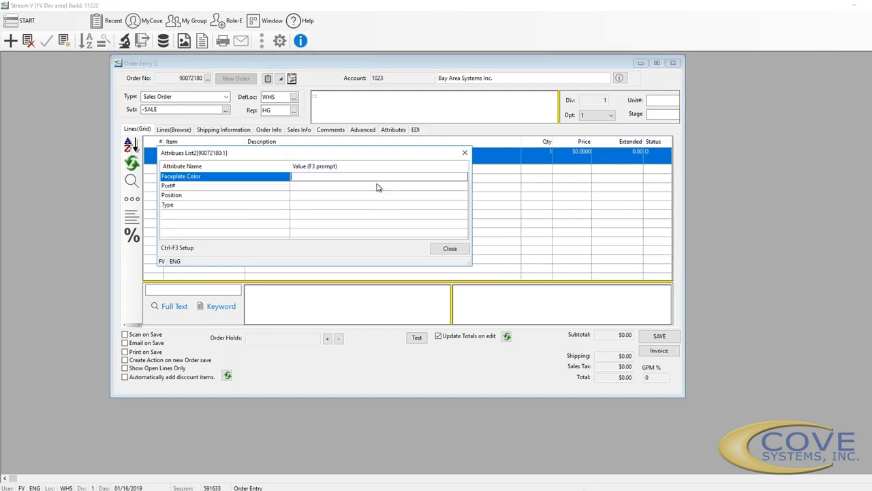
drag(370, 159, 717, 205)
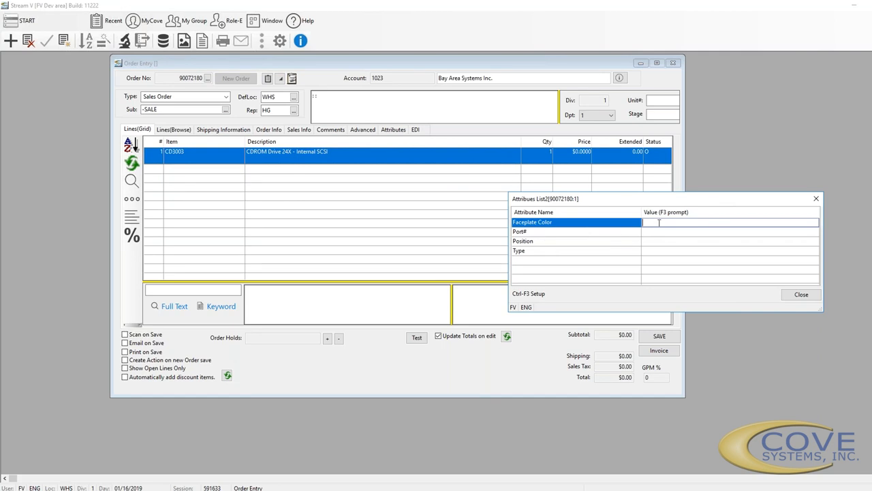
key(F3)
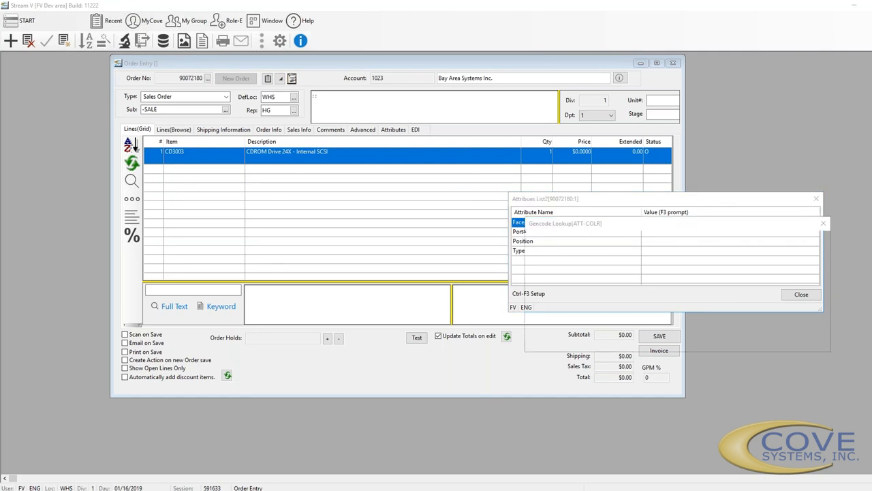
key(Down)
key(Return)
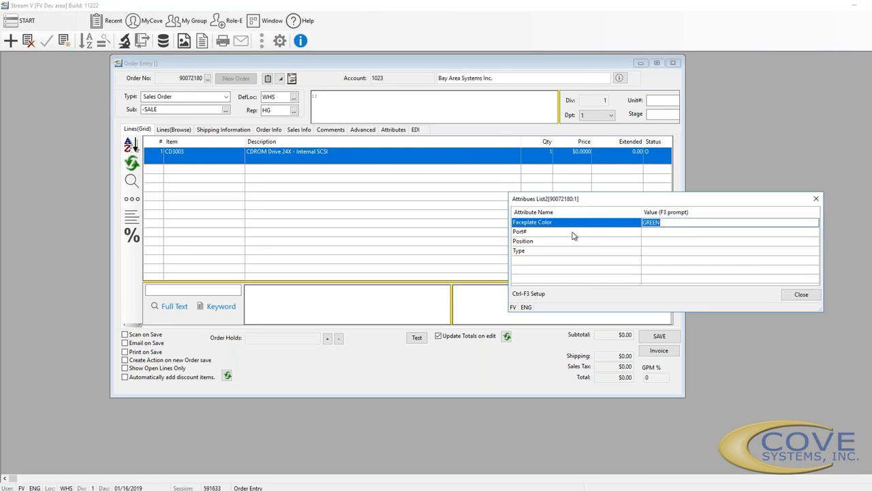
Enter Port# 1, Position 3 and Type 123123 in the line's attributes
click(665, 233)
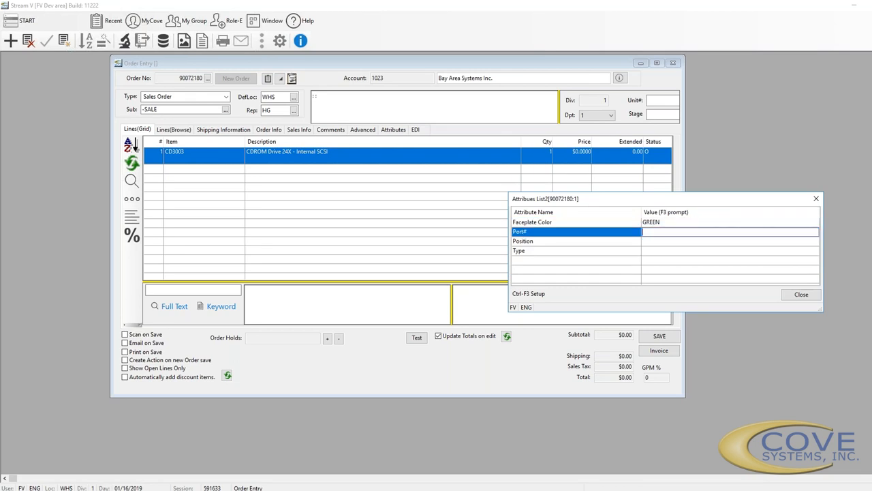
key(F1)
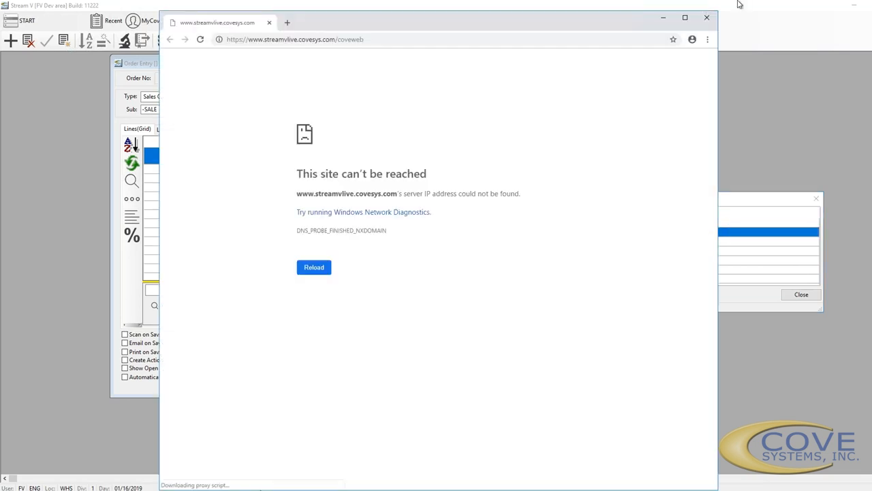
click(707, 17)
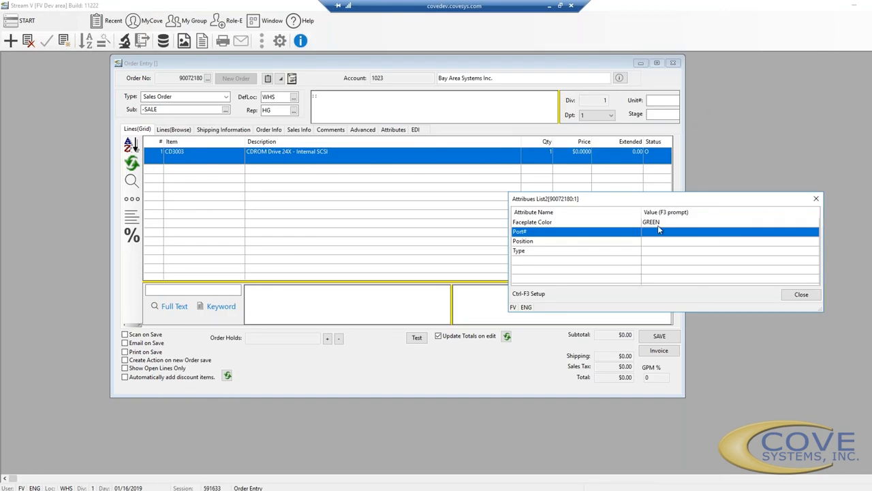
text(1)
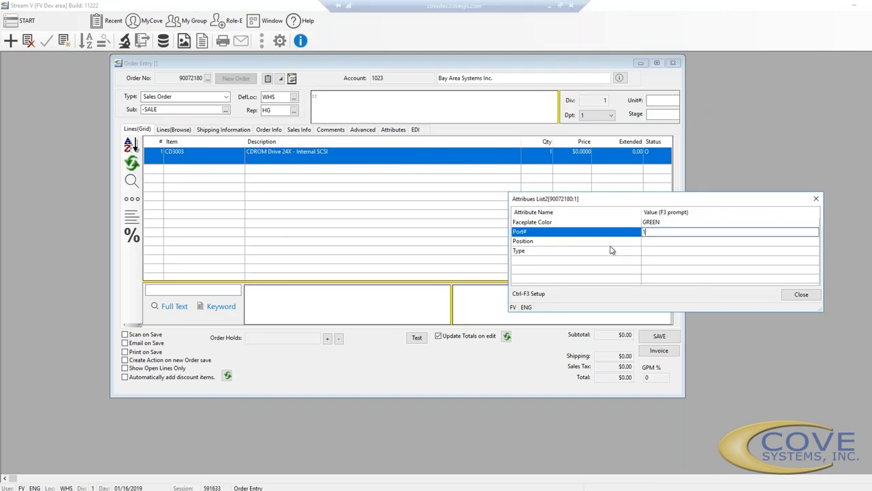
double_click(657, 243)
key(ctrl+F3)
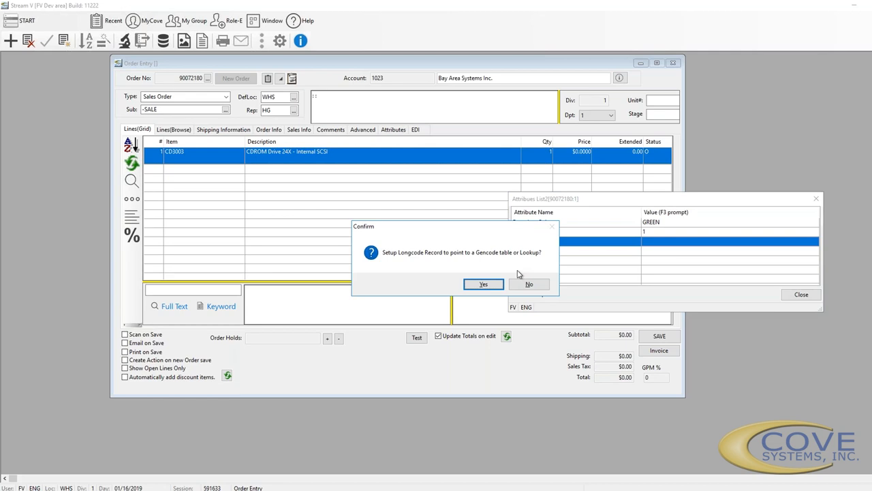
click(543, 284)
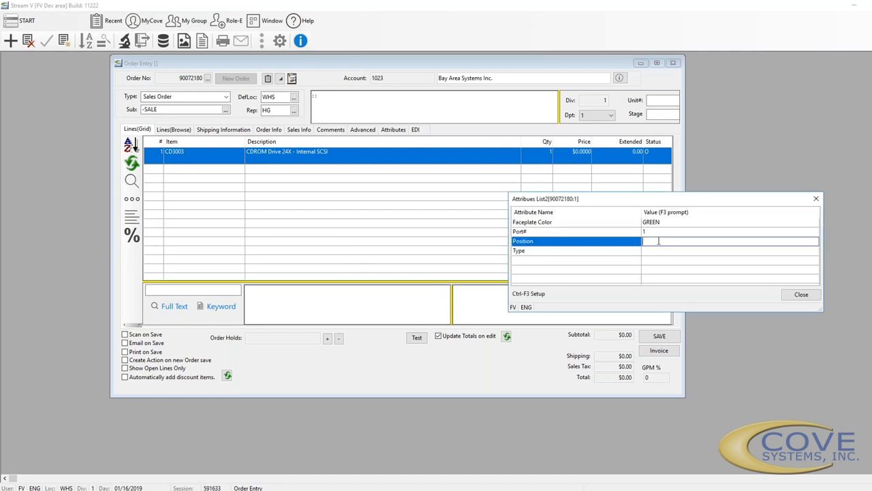
text(3)
double_click(657, 252)
text(123123)
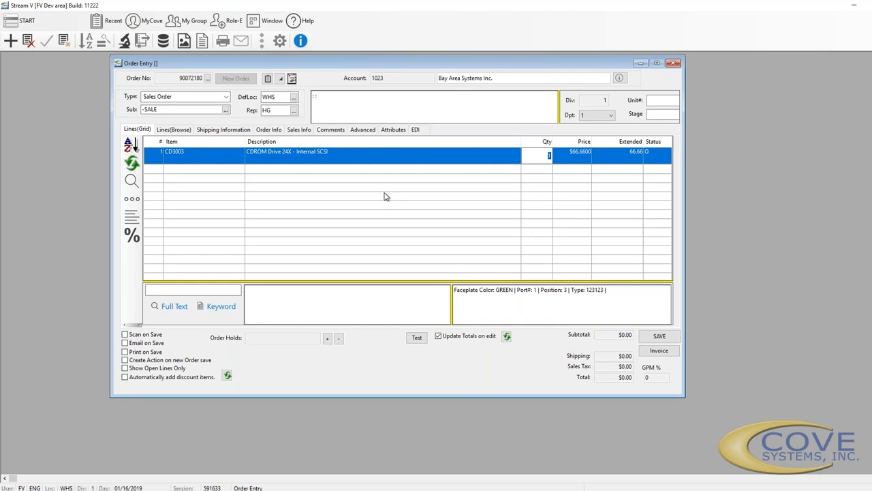
Erase the 66.66 price on the CD3003 line, triggering the UOM 2 Code missing error
key(Tab)
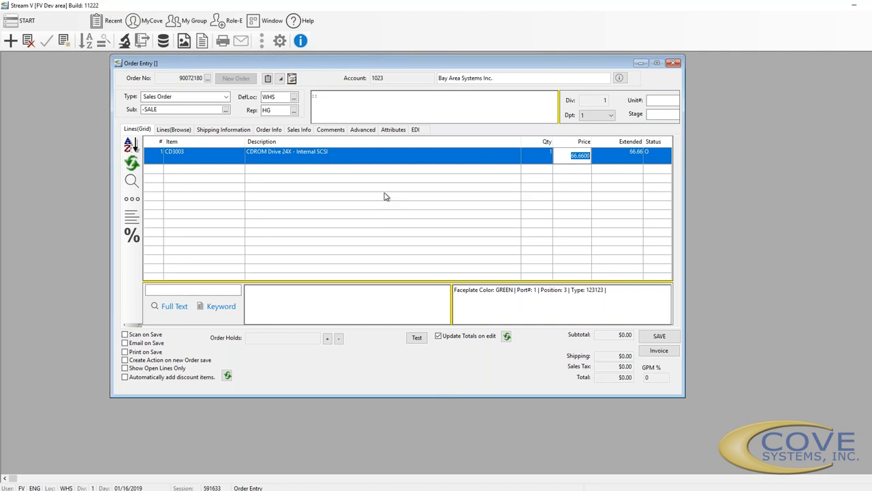
key(BackSpace)
key(Return)
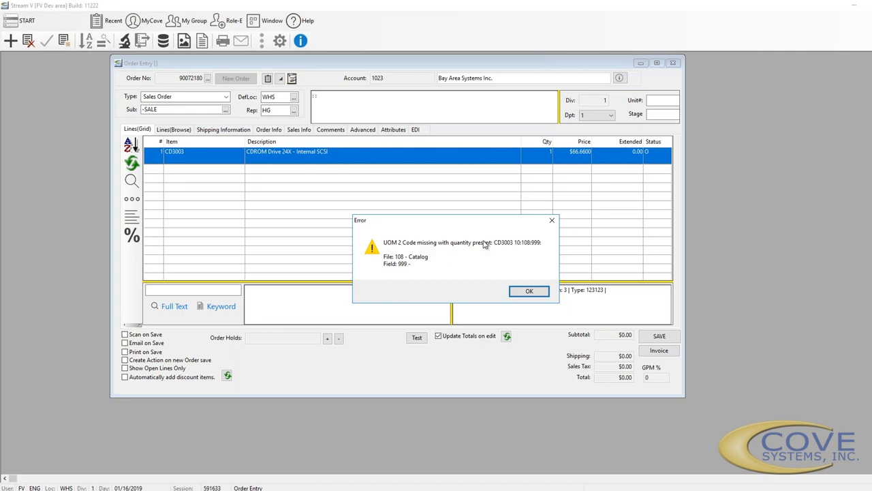
Dismiss the error and replace line 1's item with 02474 CONE priced at $15
click(530, 292)
click(201, 156)
key(BackSpace)
key(BackSpace)
key(BackSpace)
key(BackSpace)
key(BackSpace)
key(BackSpace)
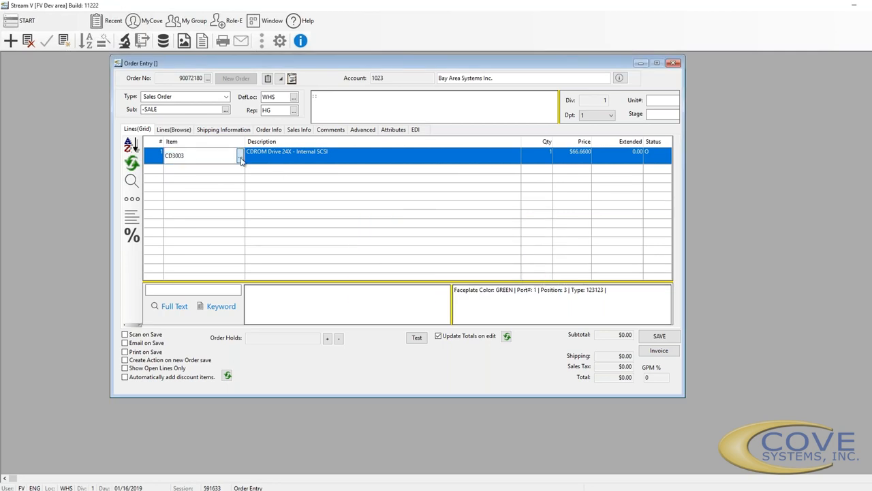
click(241, 161)
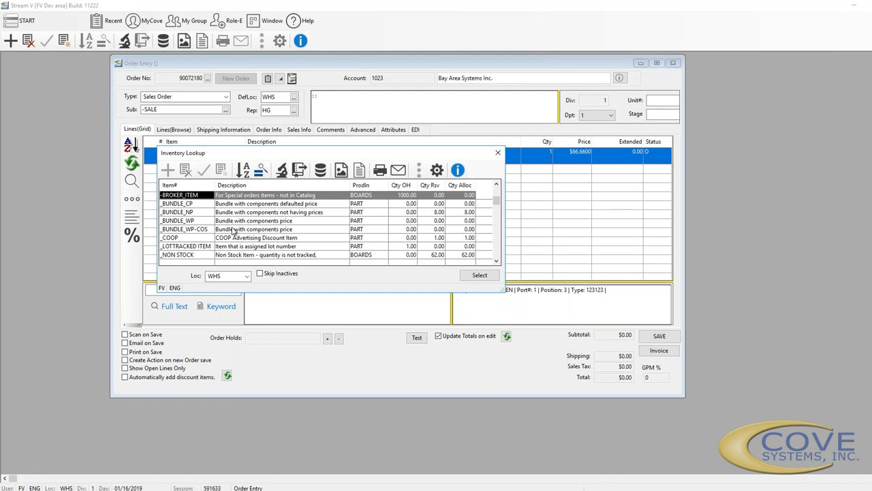
key(Down)
key(Down)
key(Down)
key(Down)
key(Down)
key(Down)
key(Down)
key(Down)
key(Down)
key(Down)
key(Down)
key(Down)
key(Down)
key(Down)
key(Down)
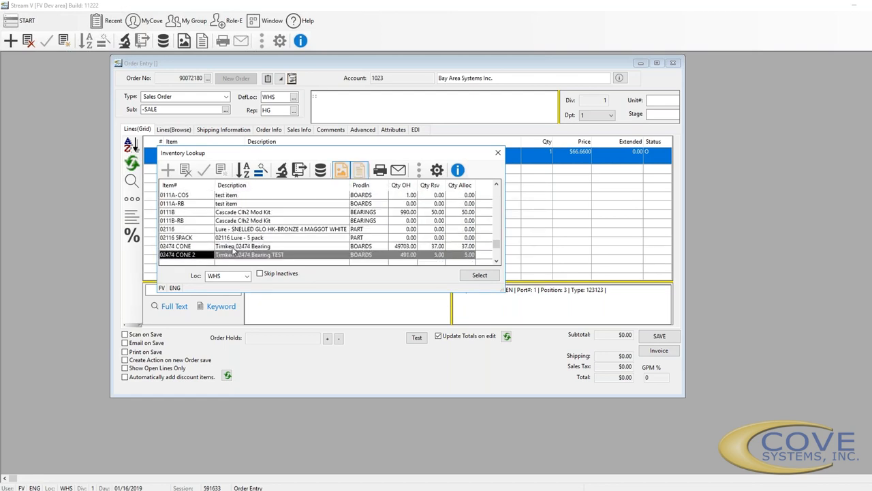
double_click(233, 247)
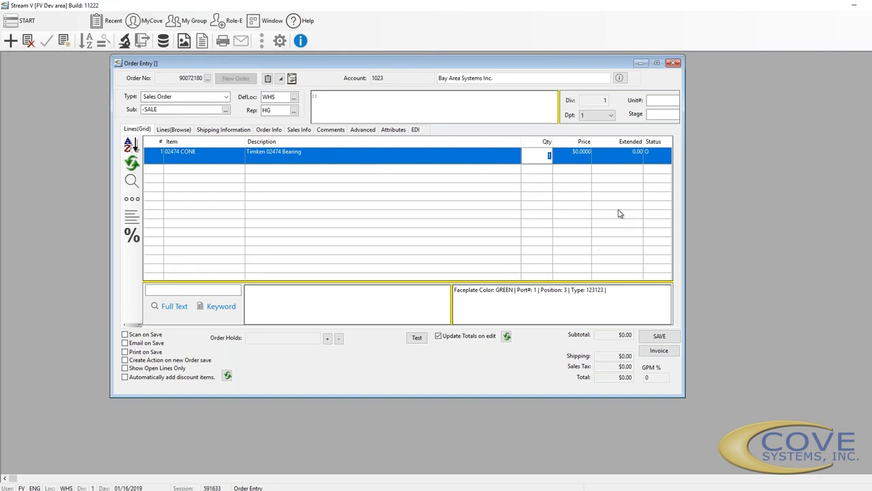
key(Tab)
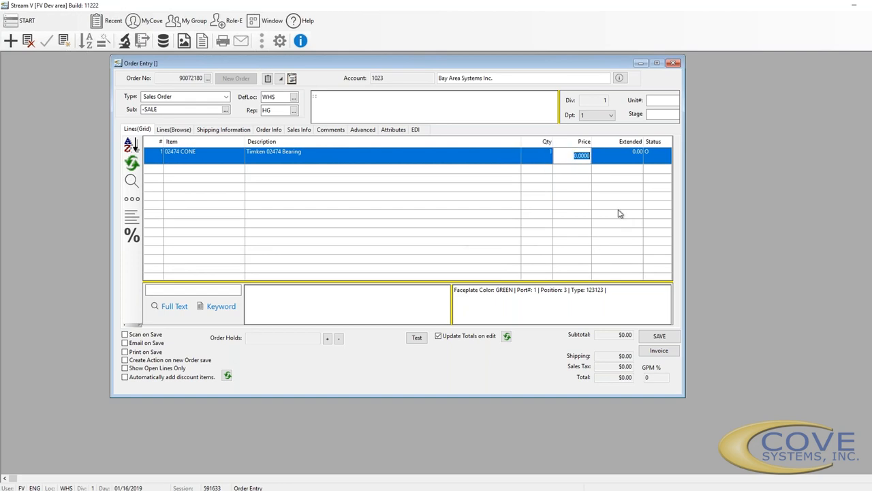
text(15)
key(Tab)
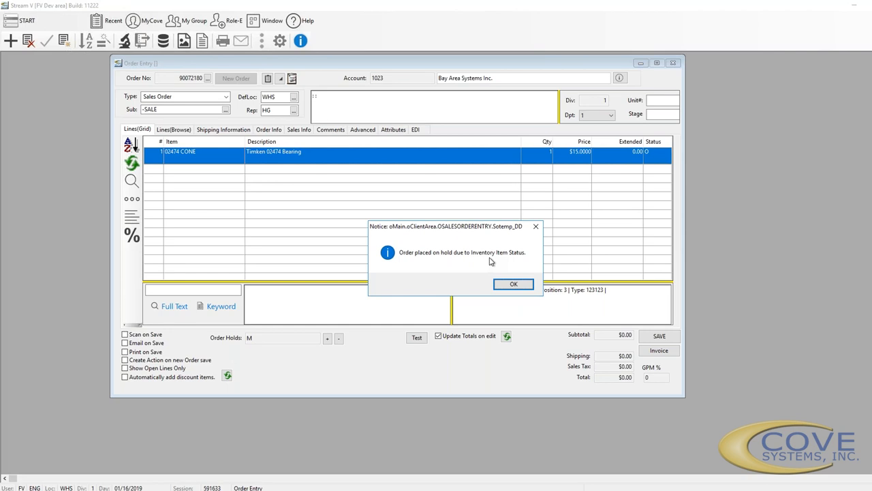
Dismiss the hold notice and add related item 0111A 'test item' as line 2 from Related Items
click(520, 290)
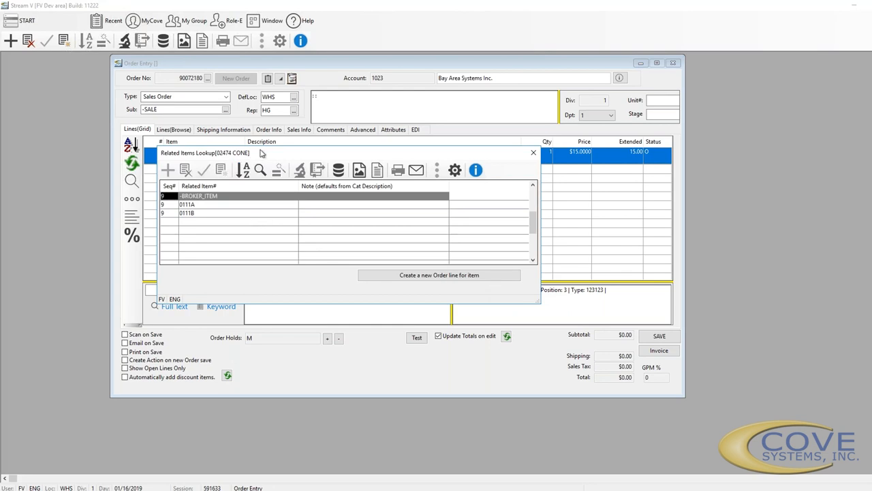
drag(430, 150, 588, 191)
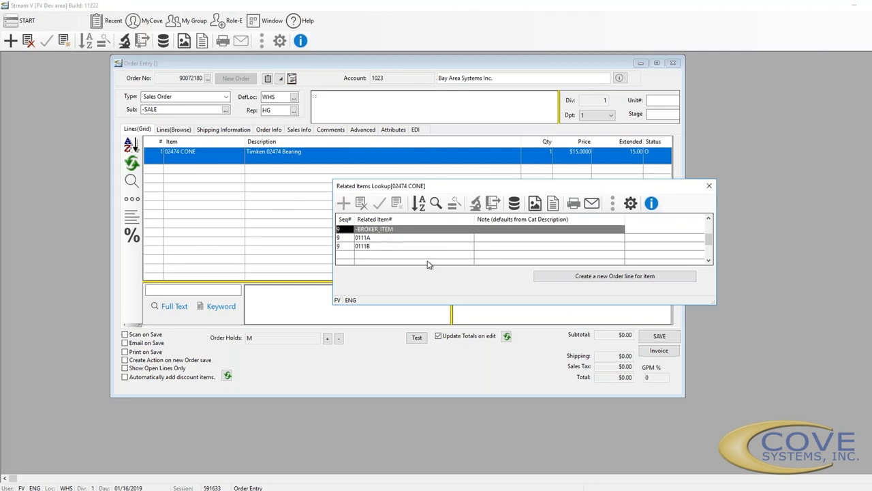
click(367, 238)
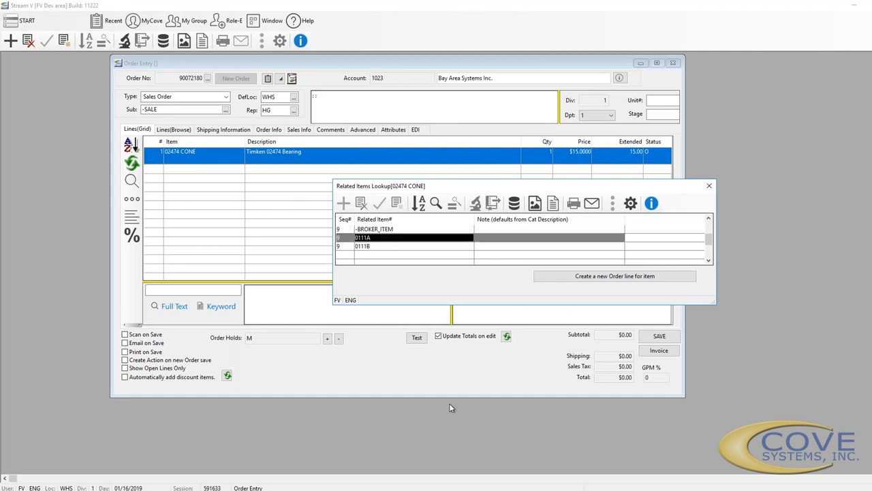
click(639, 279)
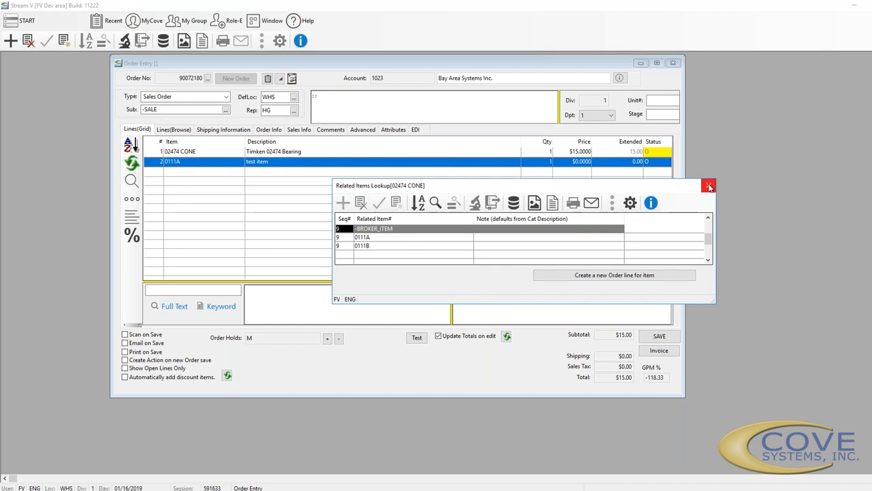
click(602, 280)
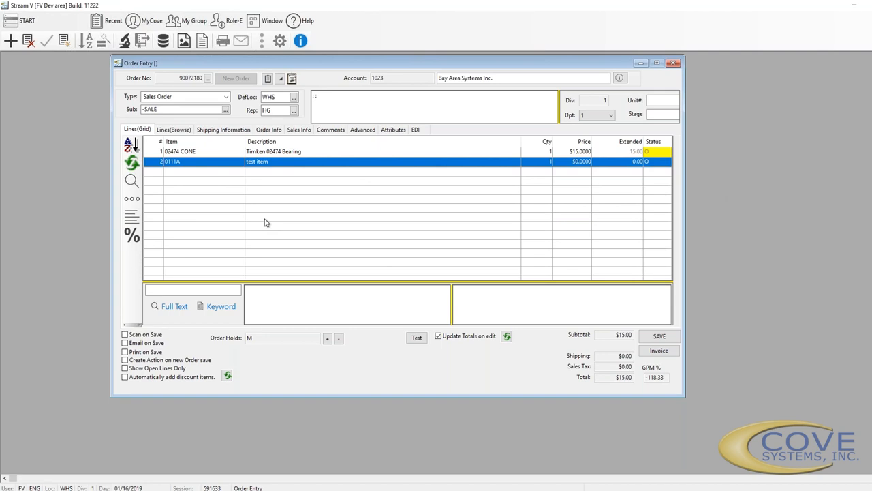
Add another related item and price the 0111A test item at $2.00
click(346, 298)
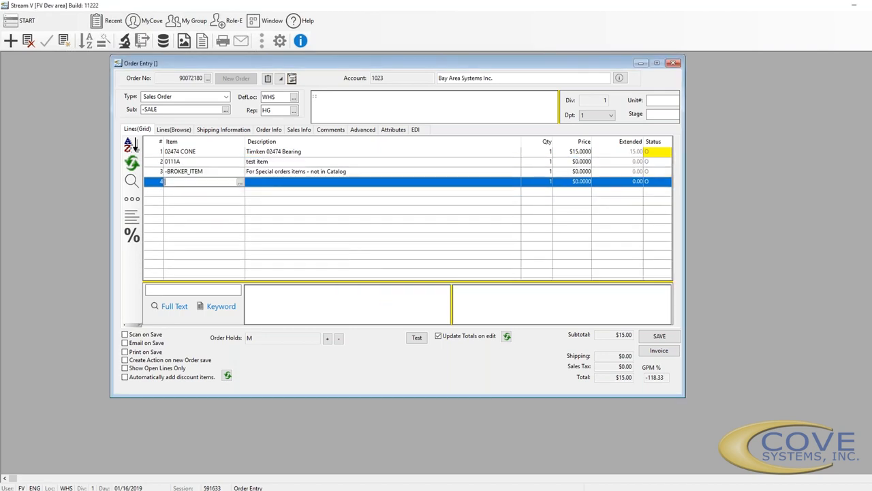
click(564, 162)
click(572, 162)
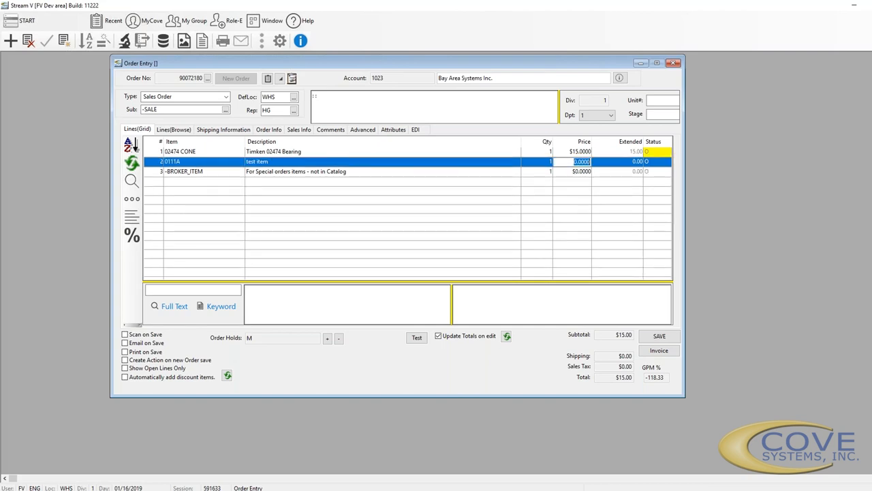
text(2)
key(Return)
On the -BROKER_ITEM line, enter item code CDROM, set quantity 2 and clear the price
click(564, 173)
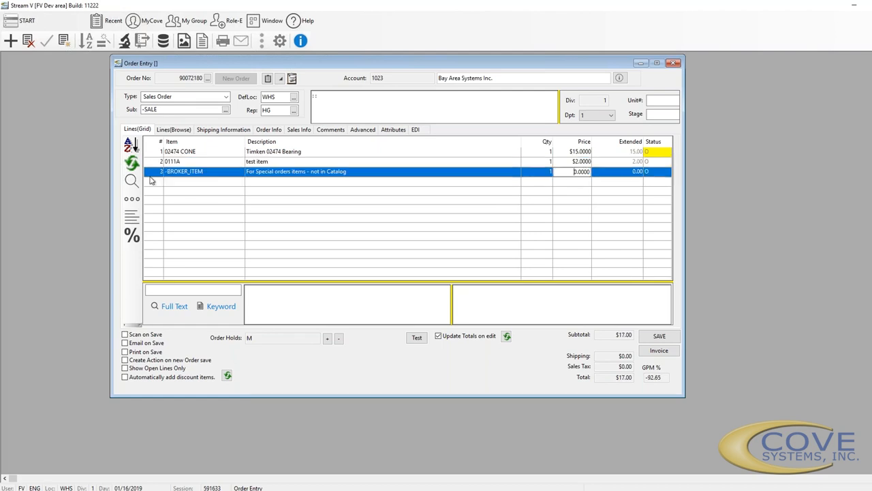
click(319, 173)
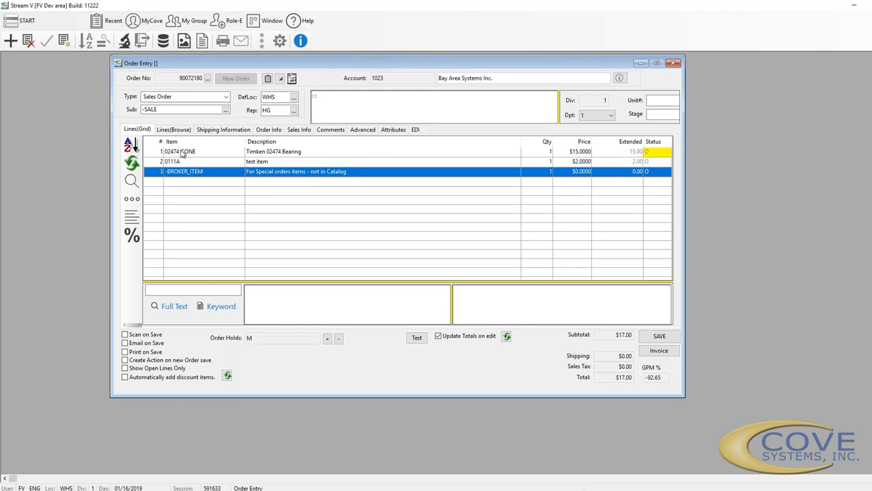
click(183, 171)
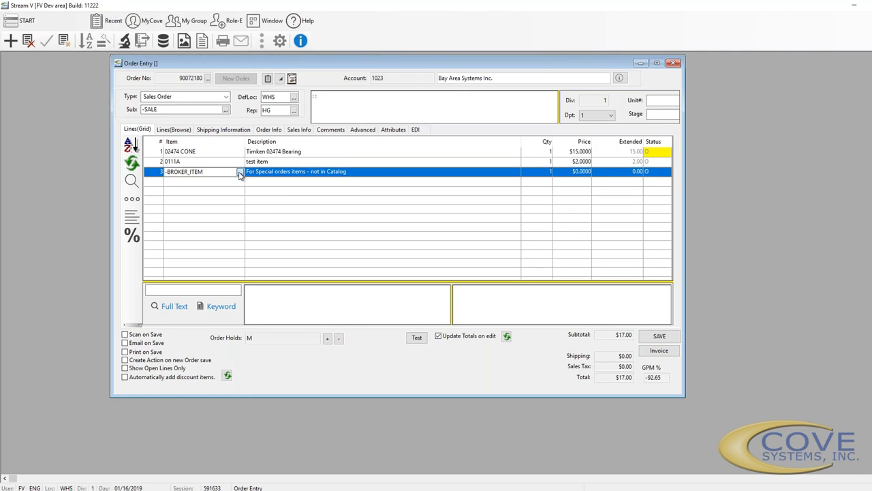
drag(205, 172, 141, 171)
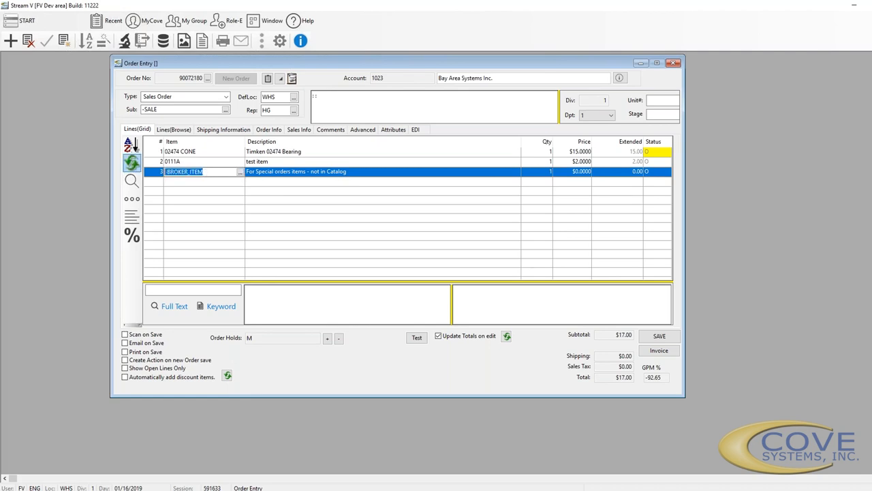
text(CD)
text(ROM)
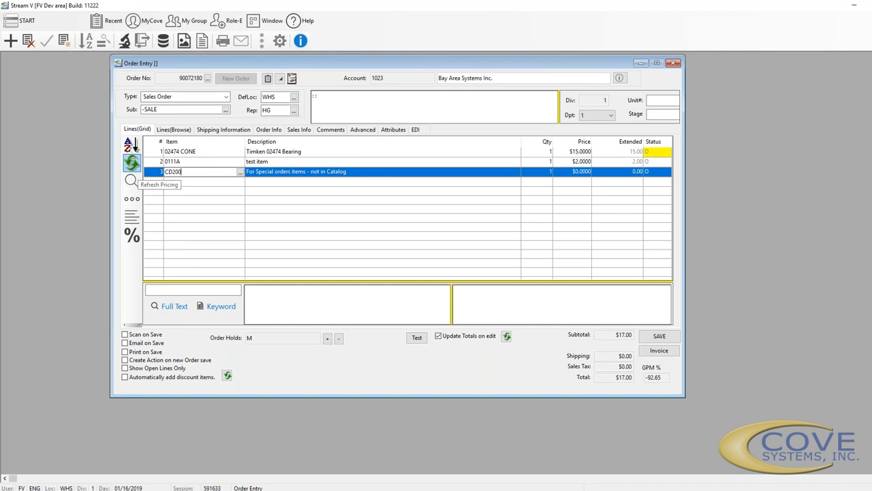
key(Tab)
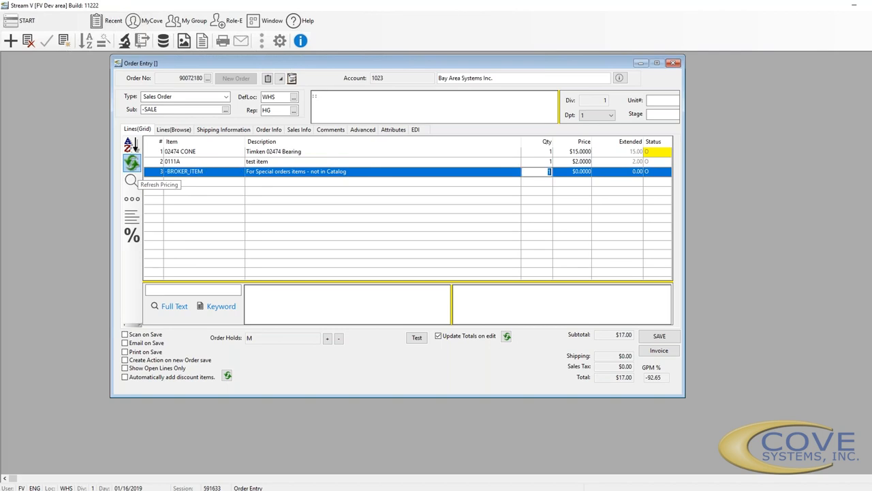
text(2)
key(Tab)
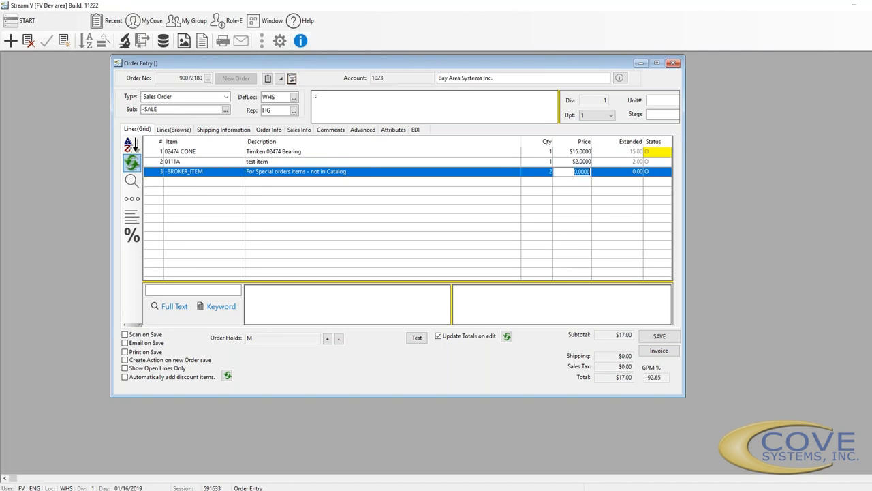
key(BackSpace)
key(Return)
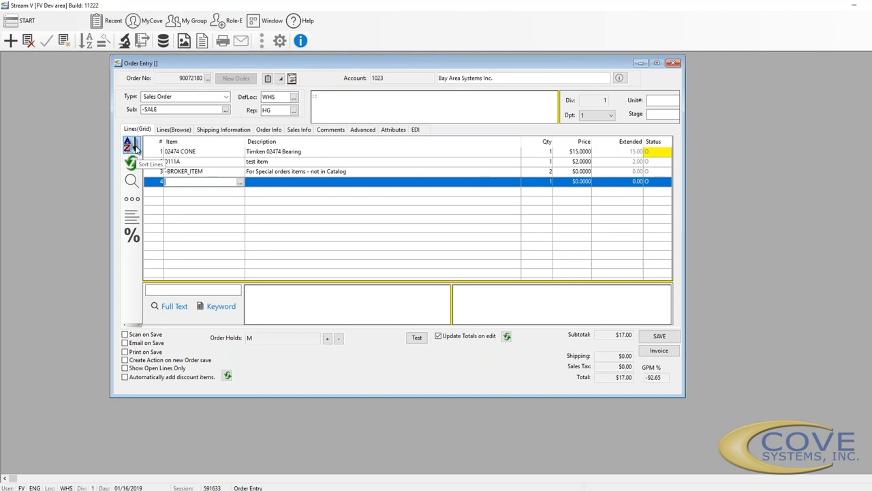
Sort the order lines into -BROKER_ITEM, 0111A, then 02474 CONE
click(135, 146)
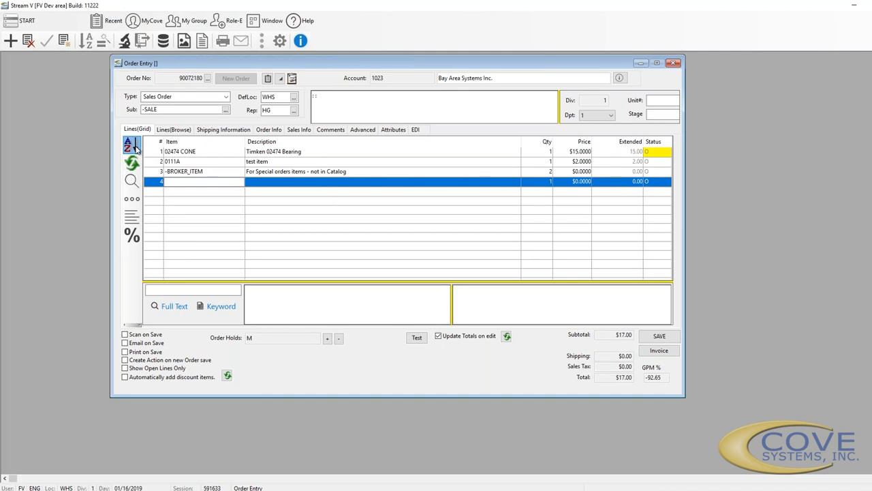
click(135, 146)
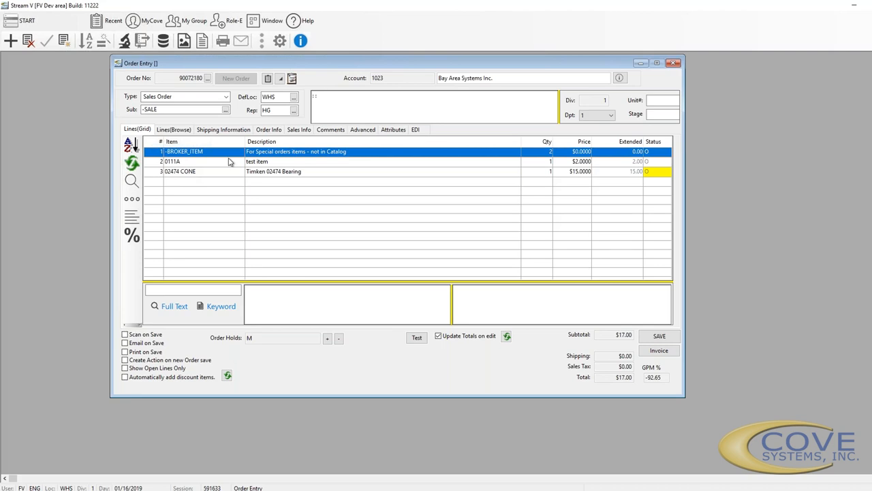
click(133, 163)
Zoom into the broker item line's details, then close the zoom panel
right_click(199, 154)
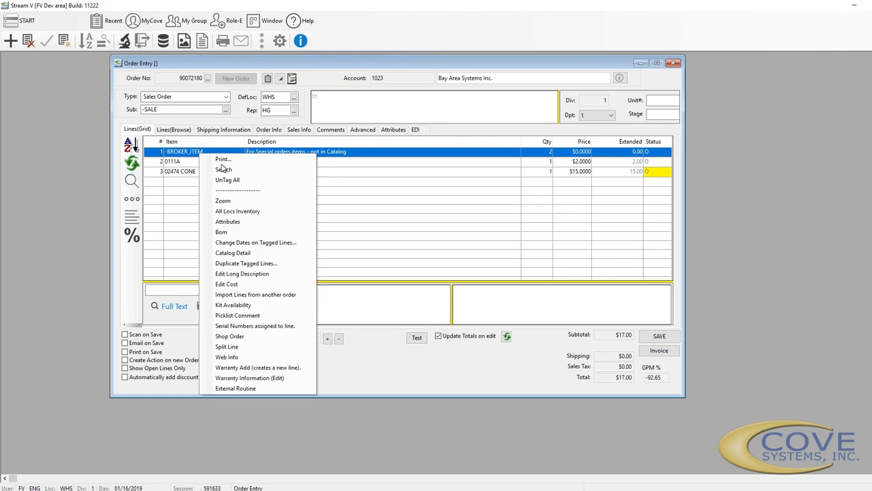
click(224, 202)
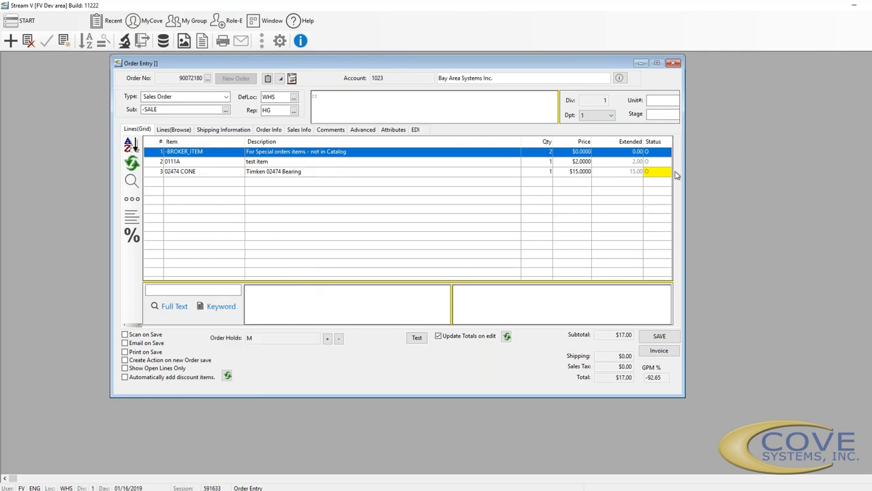
click(706, 103)
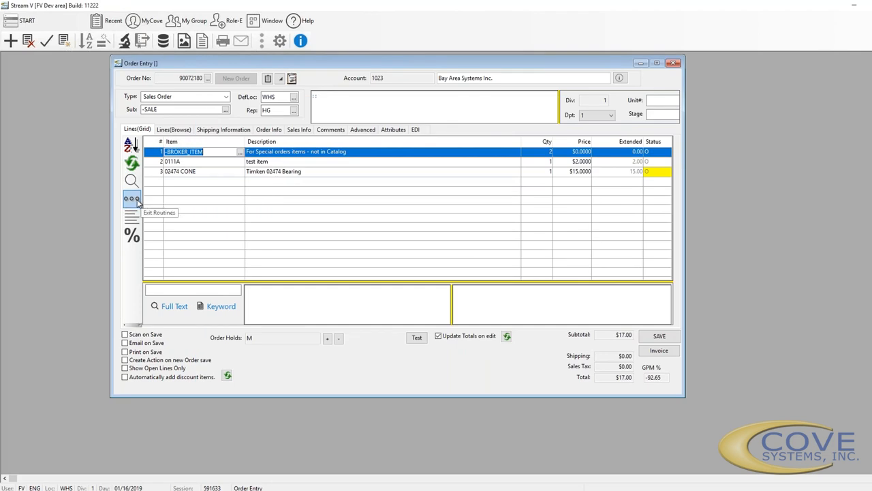
click(133, 199)
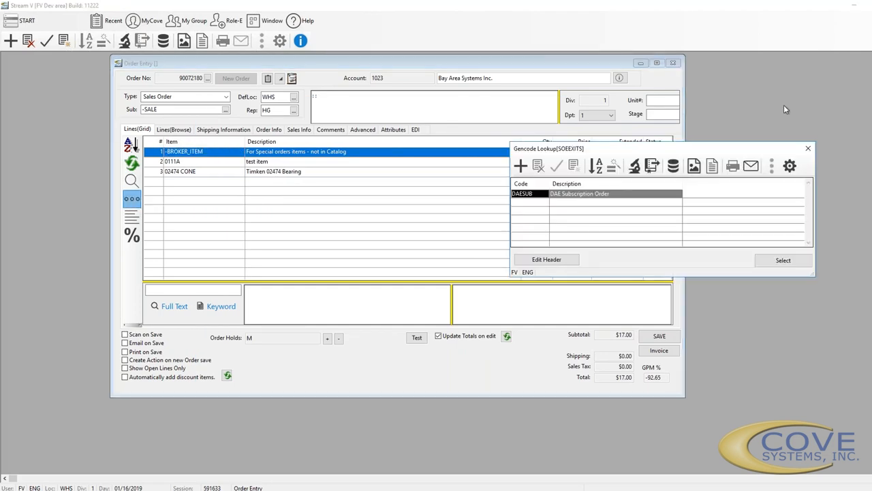
drag(709, 153, 711, 182)
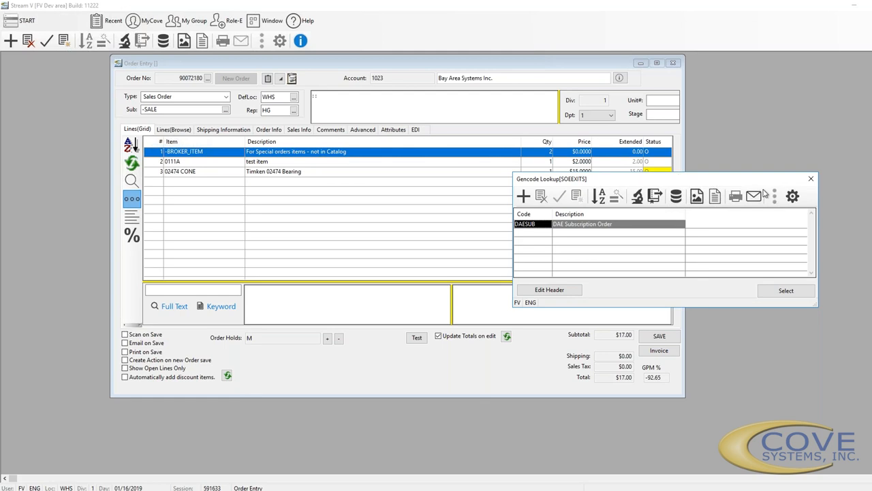
click(812, 180)
click(371, 270)
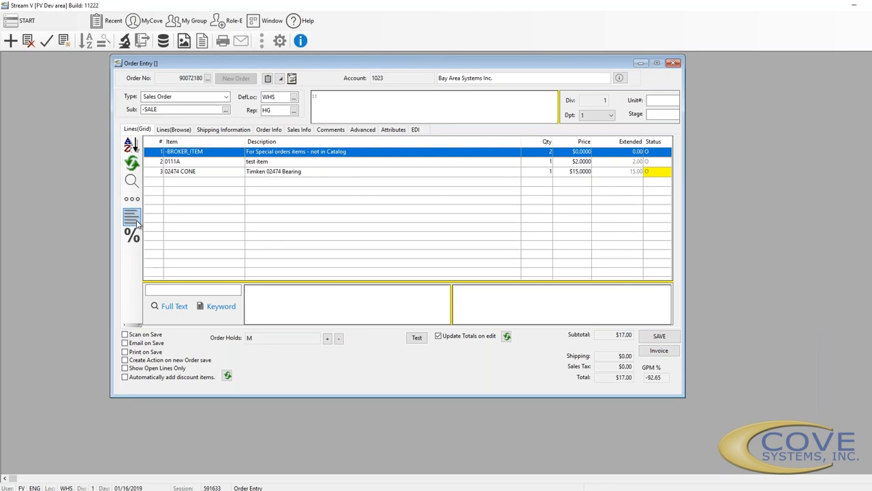
In Fast Line Entry, enter item 0111A with quantity 1
click(136, 222)
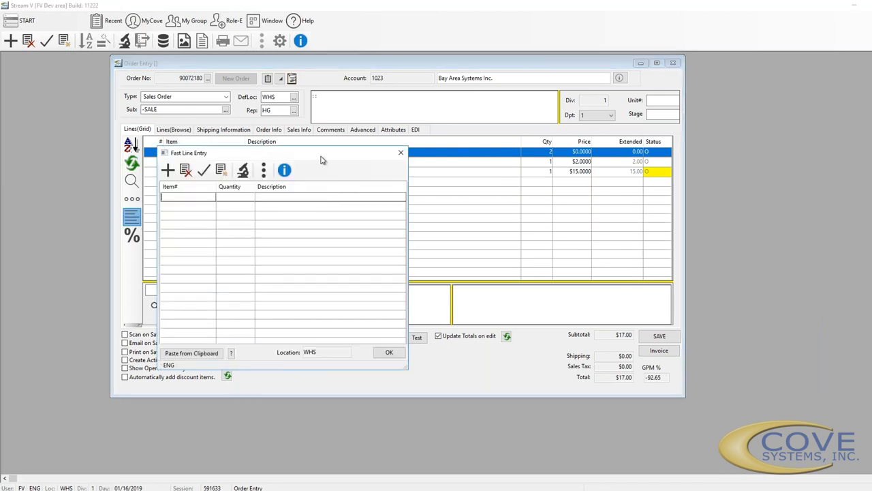
drag(321, 159, 478, 162)
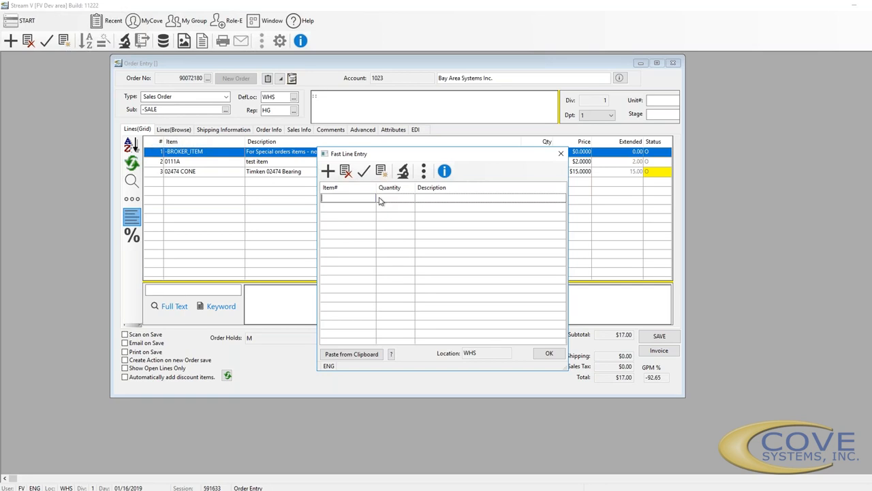
text(0111A)
key(Tab)
text(1)
key(Return)
Add 0111B at quantity 2, post both items to the order, then close a reopened Fast Line Entry
text(0111B)
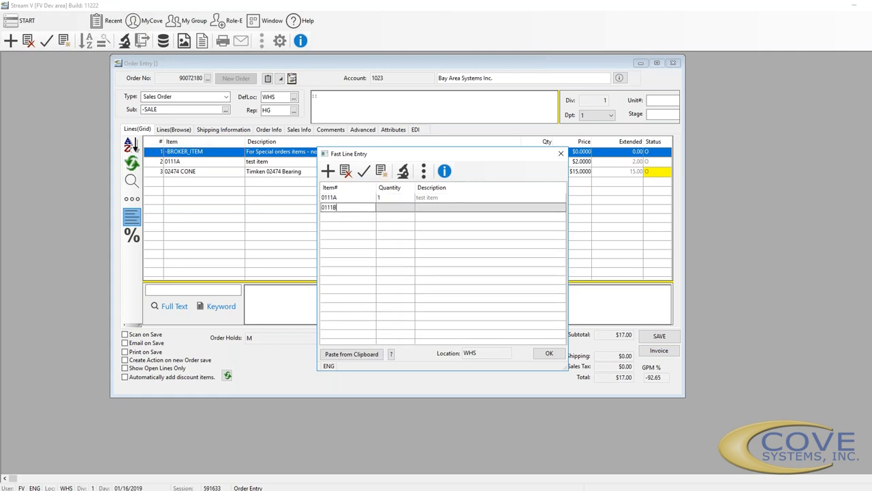
key(Tab)
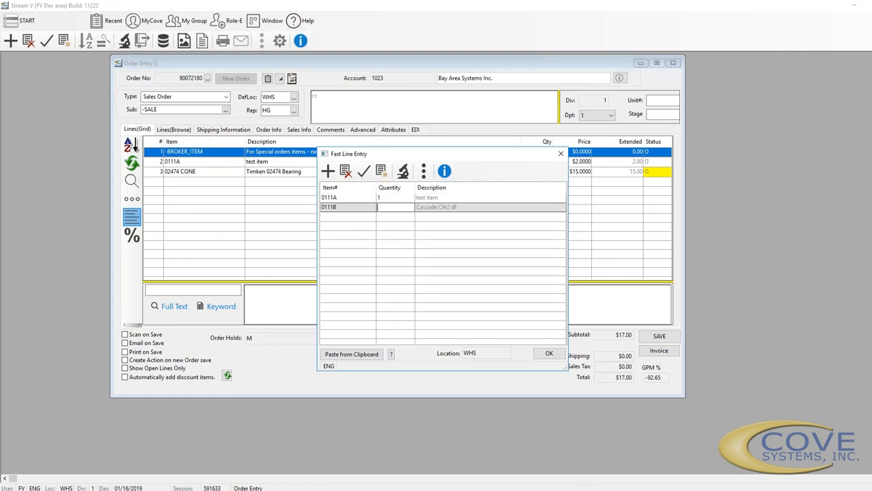
text(2)
key(Return)
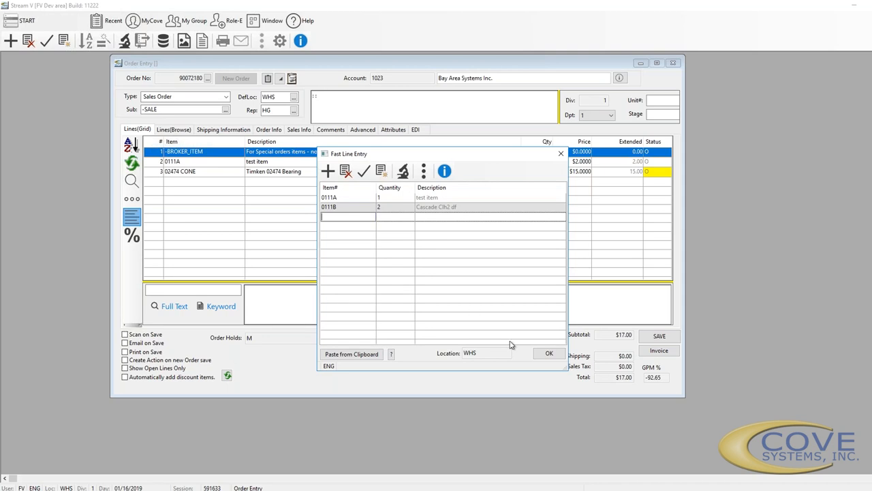
click(543, 353)
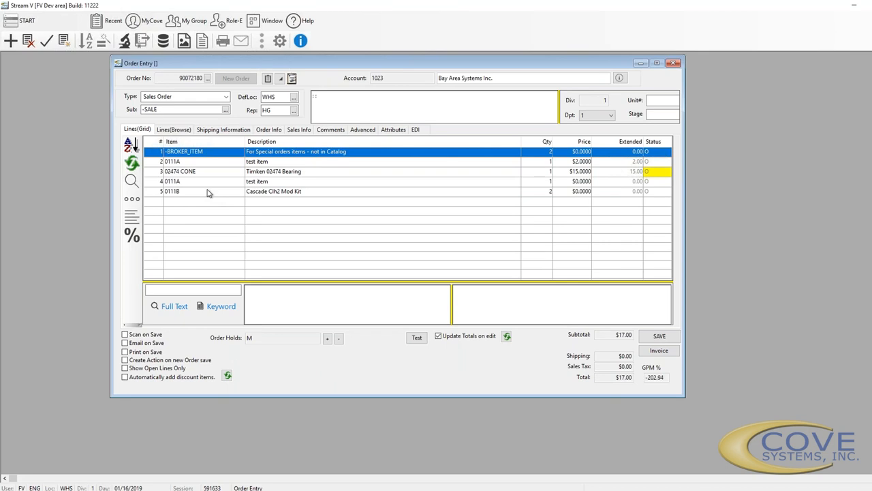
click(133, 225)
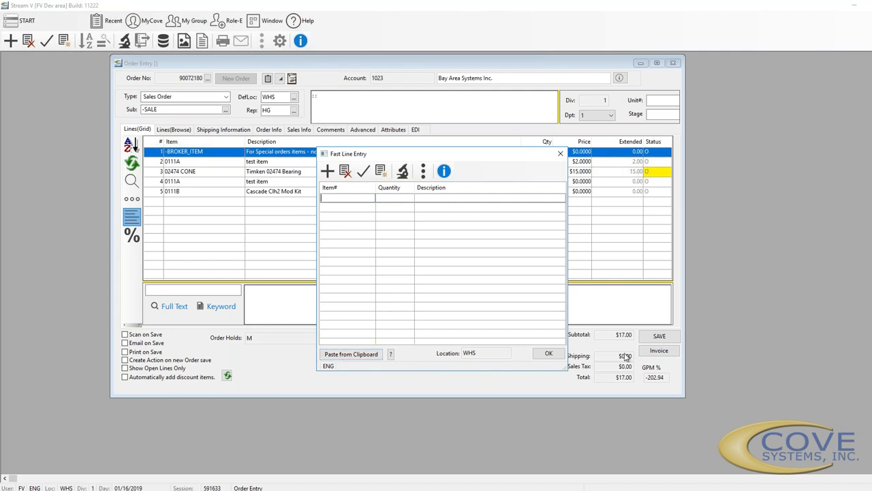
click(560, 154)
click(133, 237)
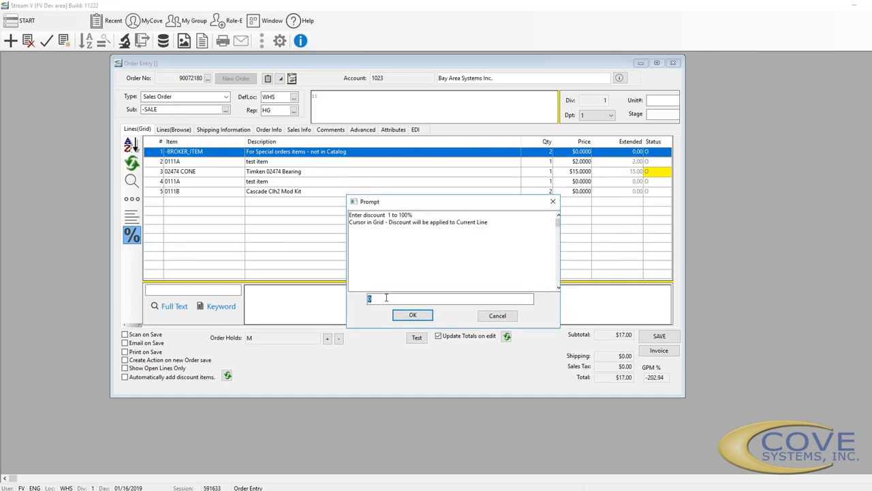
click(516, 314)
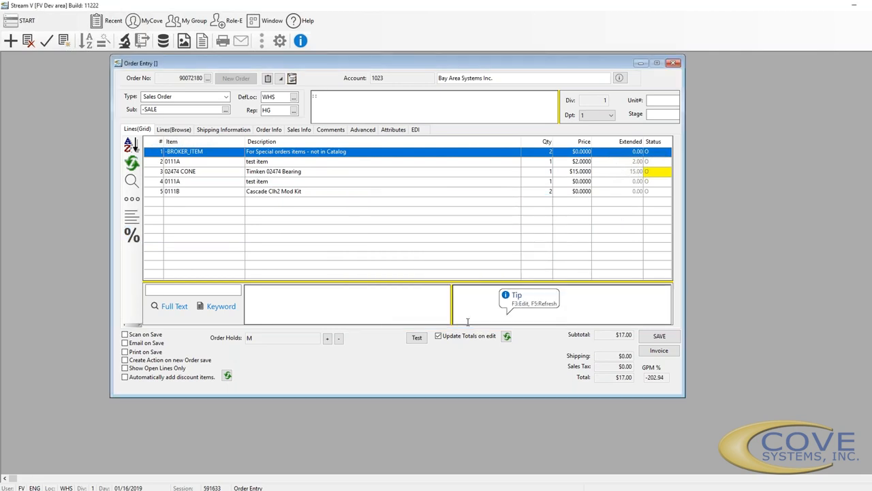
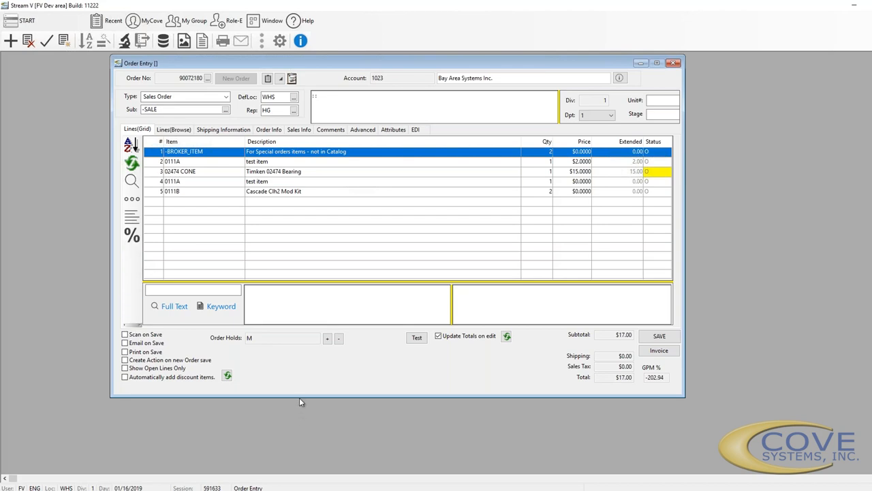
Search the items by the keyword 'gatorade' after the full-text search fails
drag(300, 397, 297, 446)
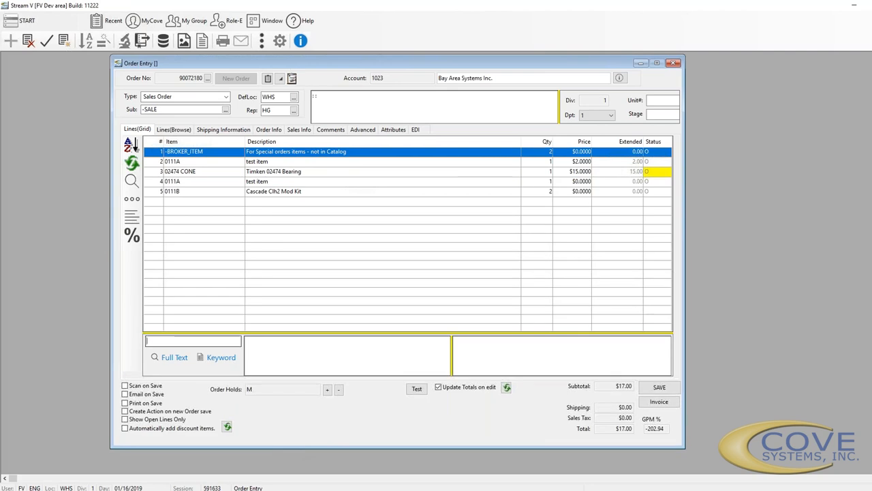
text(gatorade)
click(172, 361)
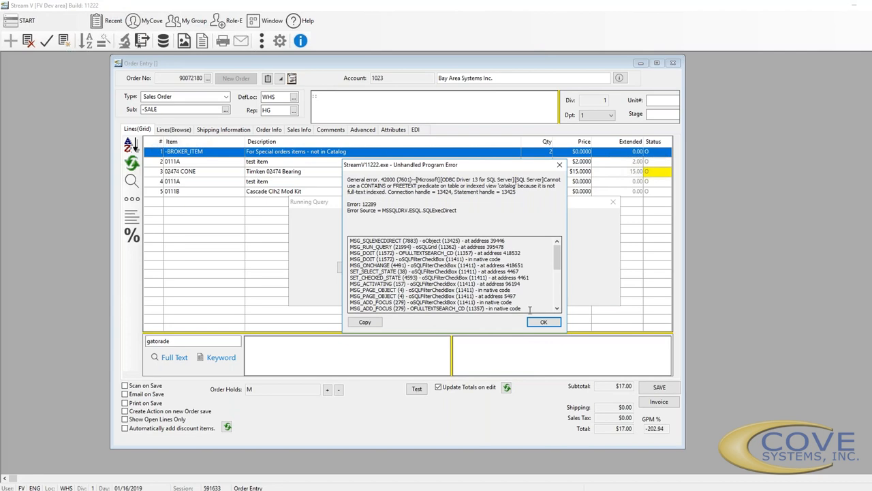
click(538, 321)
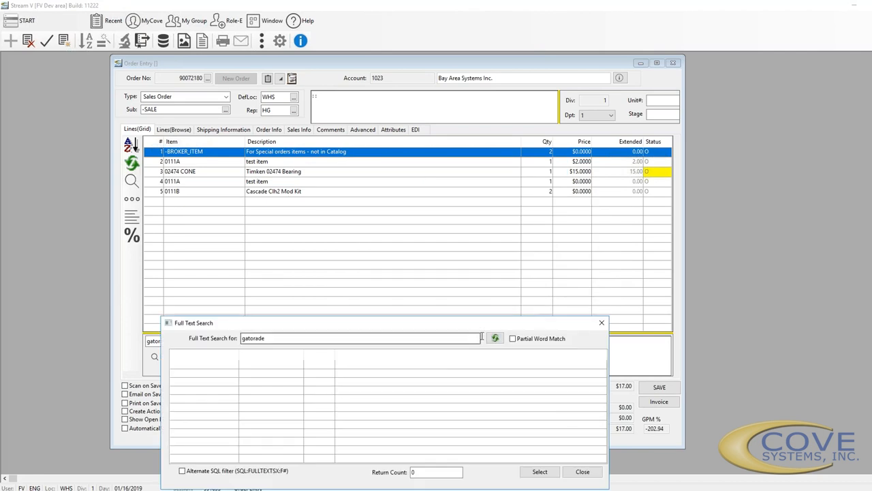
click(600, 323)
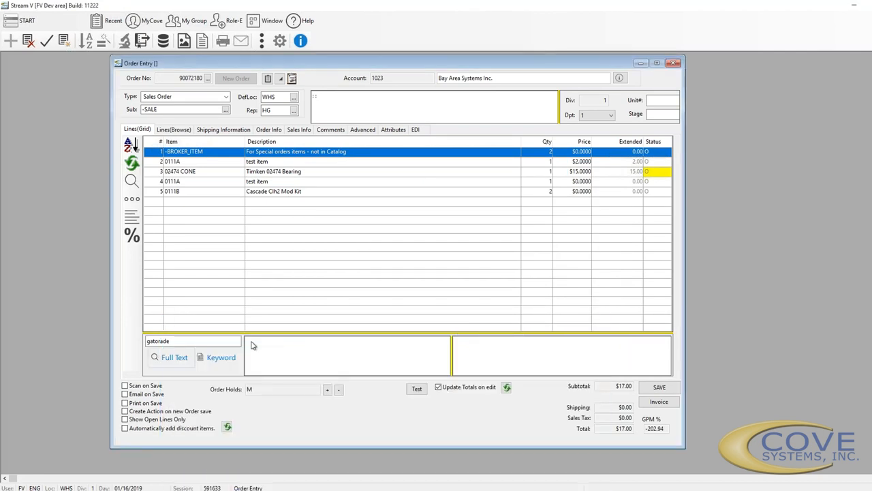
click(222, 357)
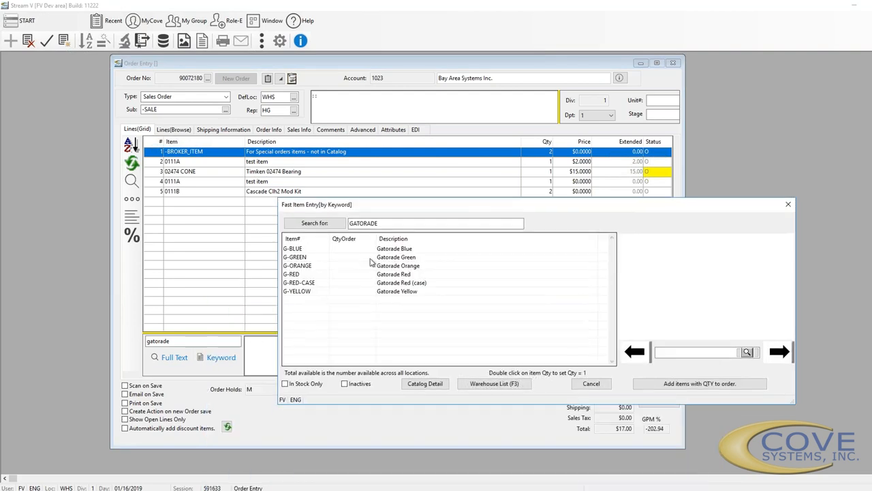
Add G-BLUE, G-GREEN and G-ORANGE to the order at quantities 1, 2 and 3
click(349, 250)
text(1)
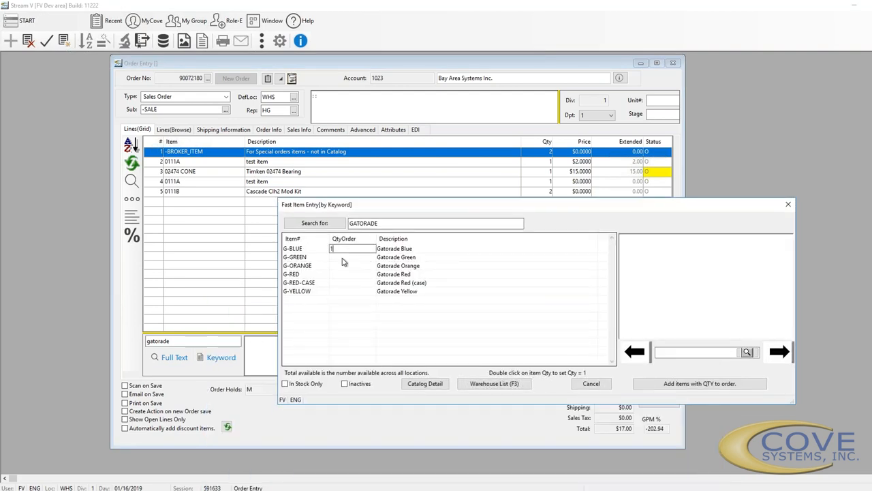
click(342, 258)
text(2)
click(343, 266)
text(3)
click(670, 388)
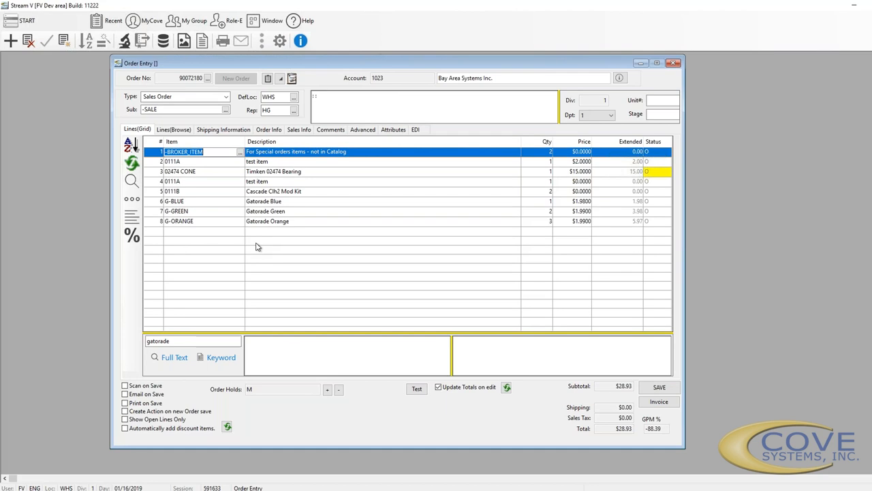
Add the comments 'comment on line 1' and 'cmmenton line 2' to lines 1 and 2
click(295, 348)
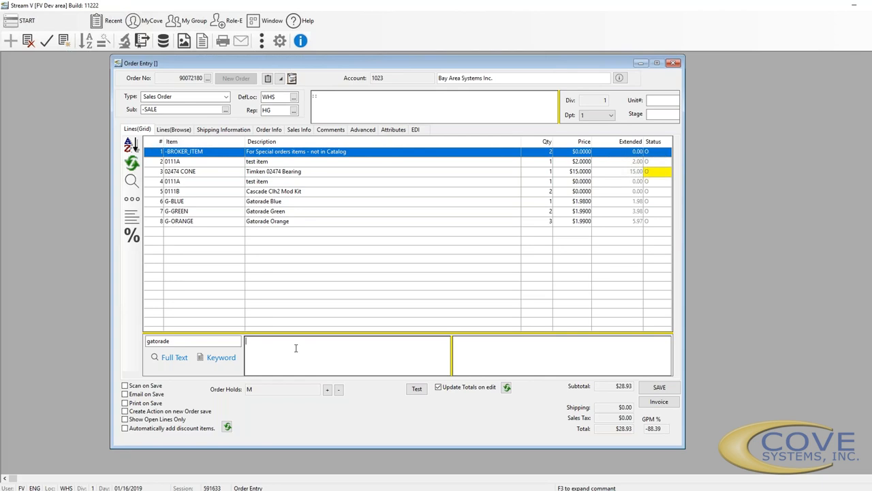
text(comment on line 1)
click(251, 161)
click(266, 342)
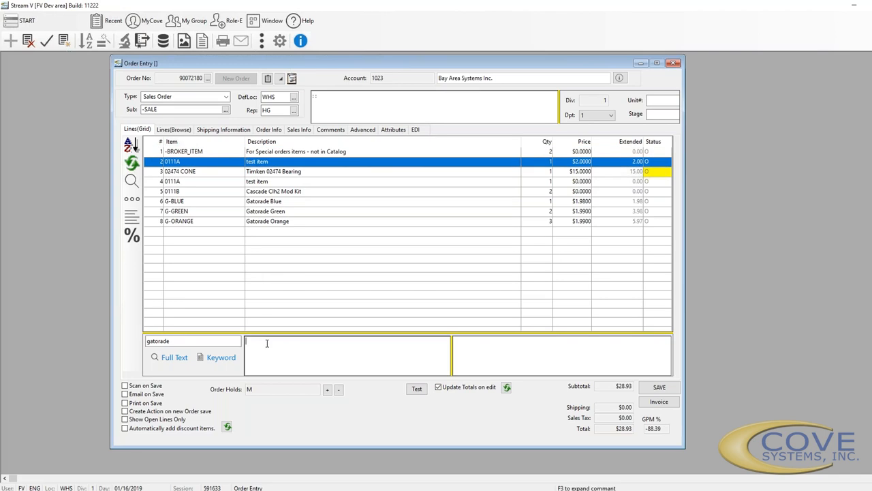
text(cmmenton line 2)
click(278, 154)
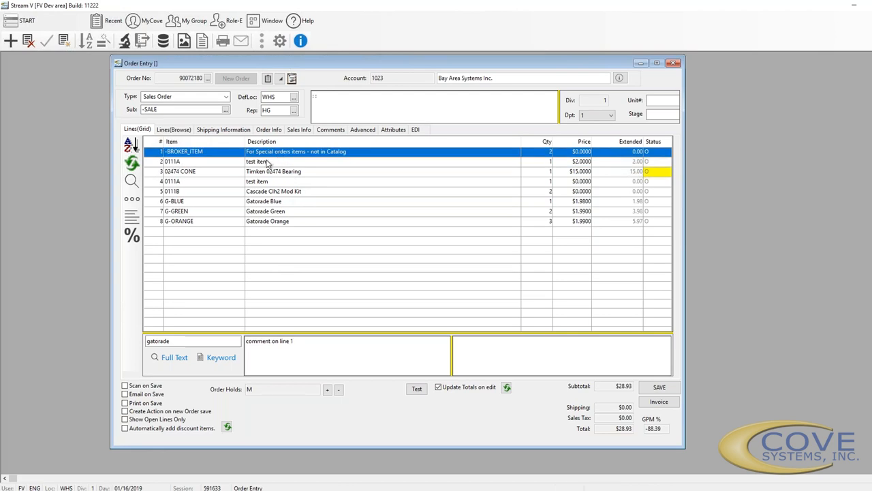
click(268, 162)
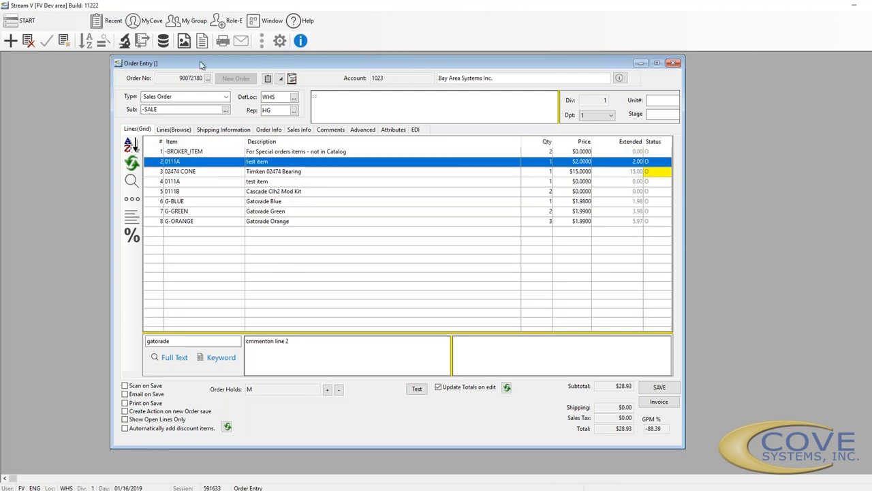
Enter 'line 3 comment' in line 4's Comment Detail, then review the Timken bearing and G-GREEN lines
click(258, 185)
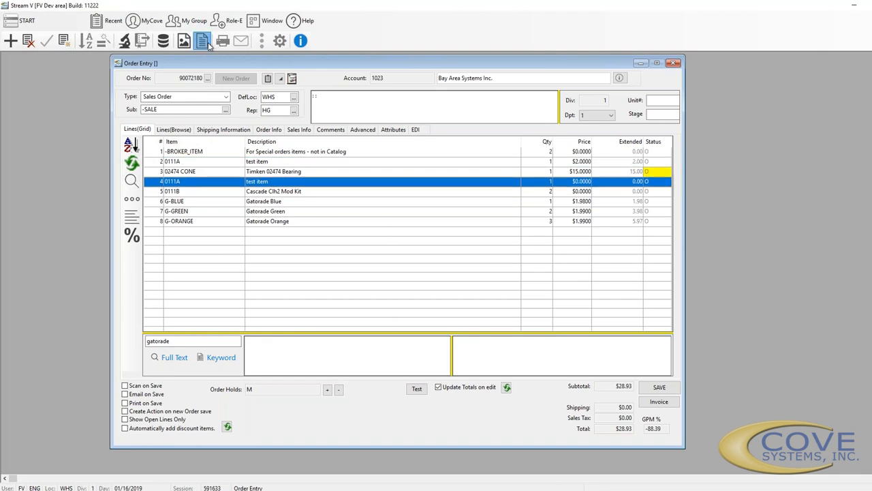
click(207, 43)
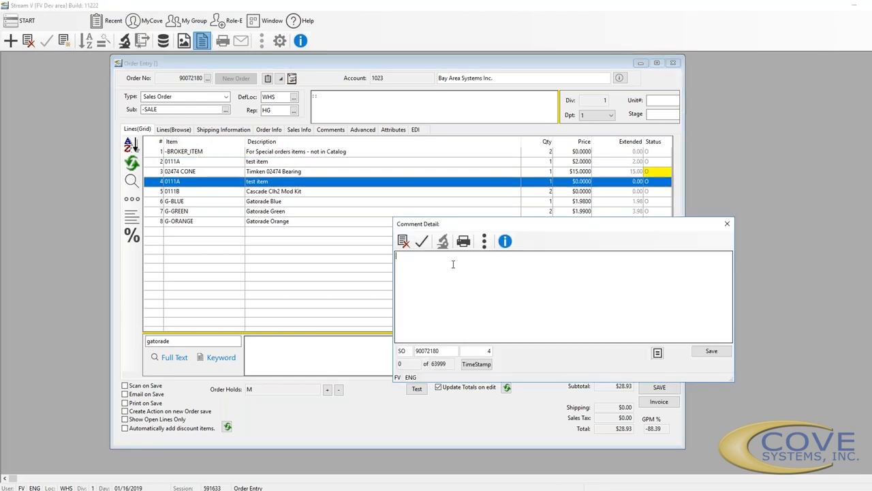
text(line 3 comment)
key(Escape)
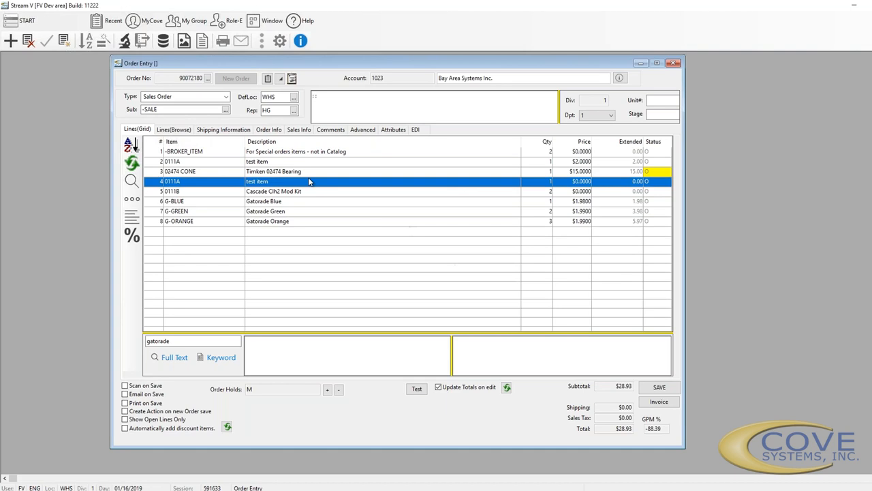
click(305, 175)
click(300, 182)
key(Up)
click(288, 211)
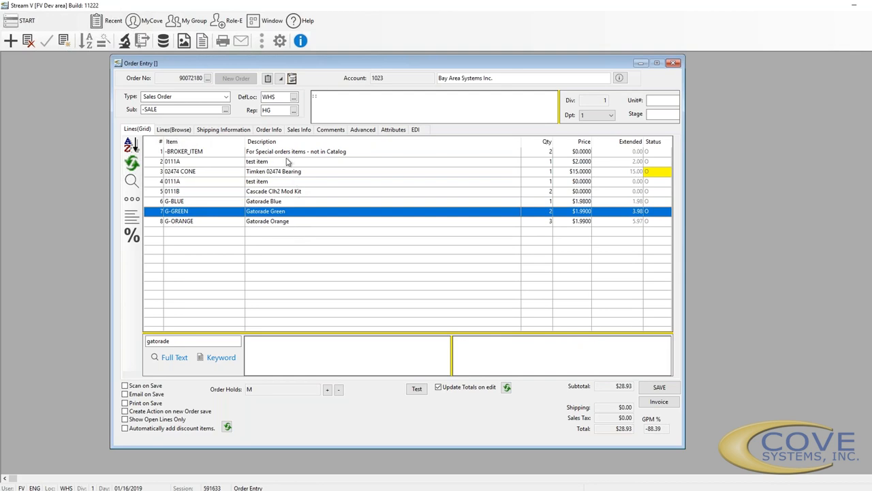
Try saving the order and acknowledge the Audit Errors dialog citing item 0111A via UPSGRD
click(665, 392)
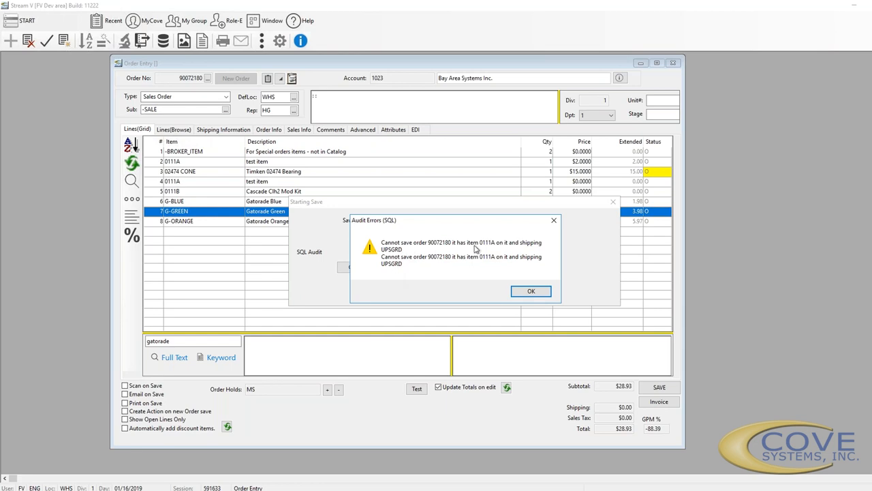
drag(458, 224, 516, 297)
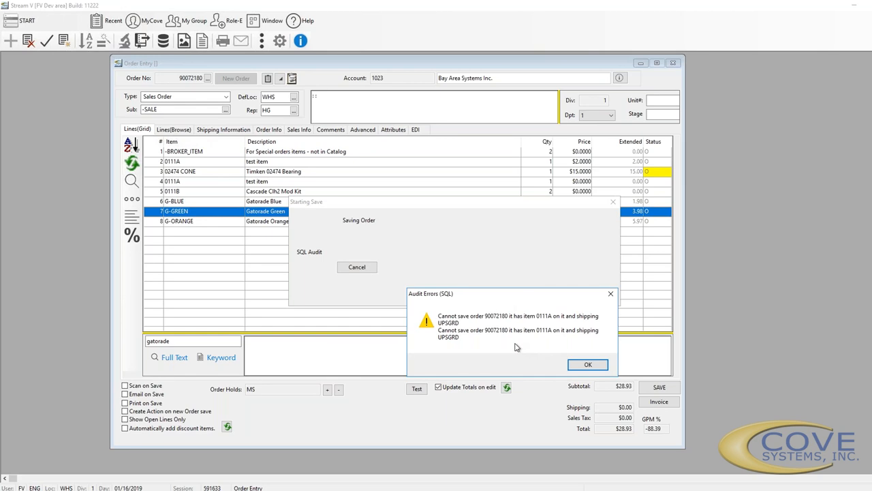
click(587, 364)
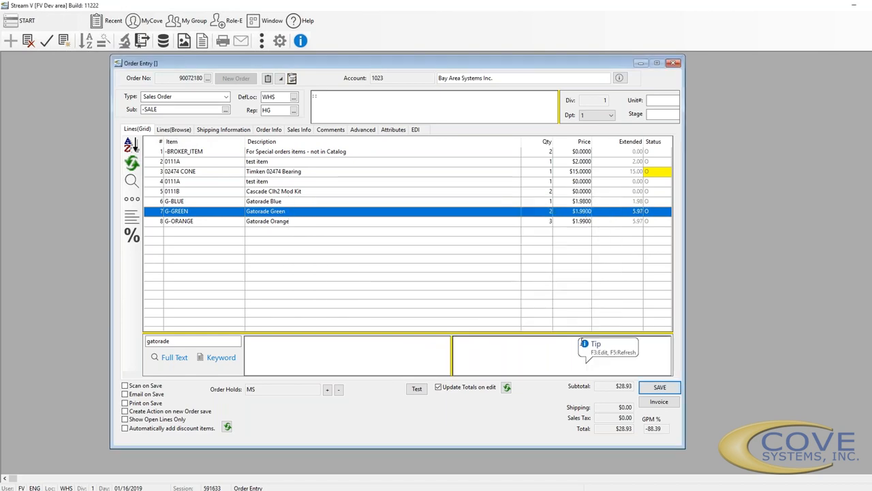
Switch the ship via to FXSAVERFRT and save the order as 504298
click(230, 132)
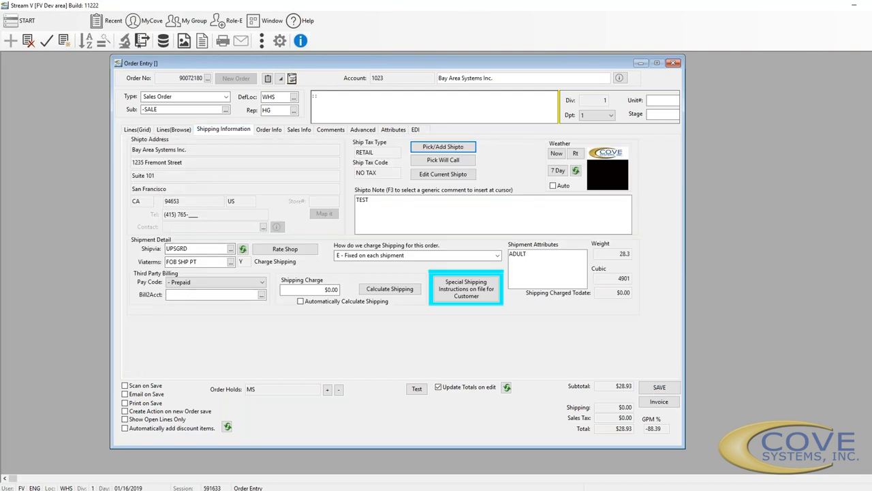
click(231, 248)
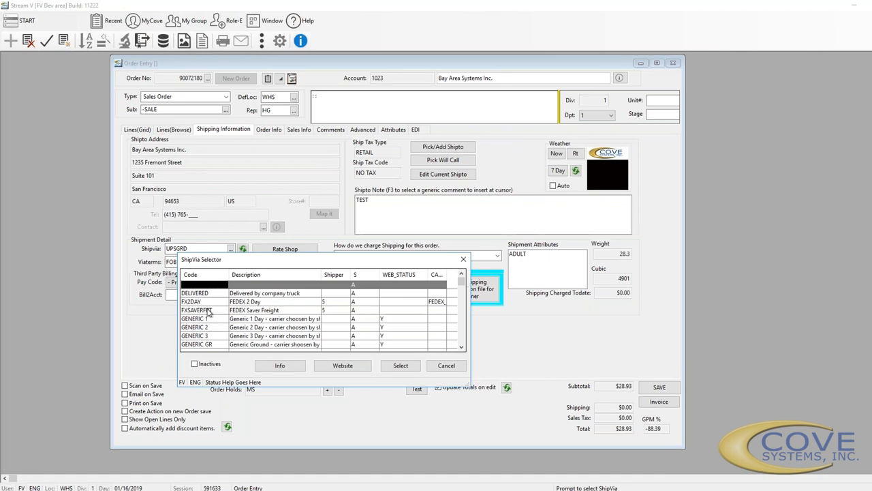
click(207, 310)
click(400, 365)
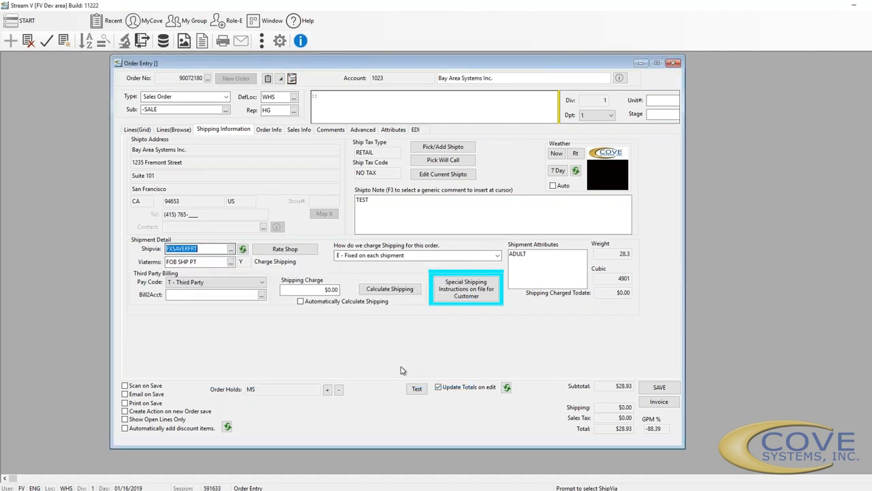
click(659, 387)
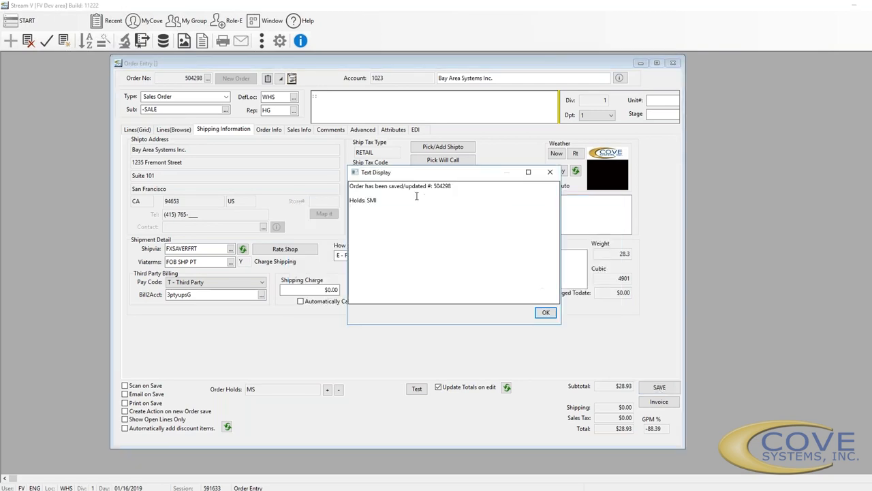
click(546, 313)
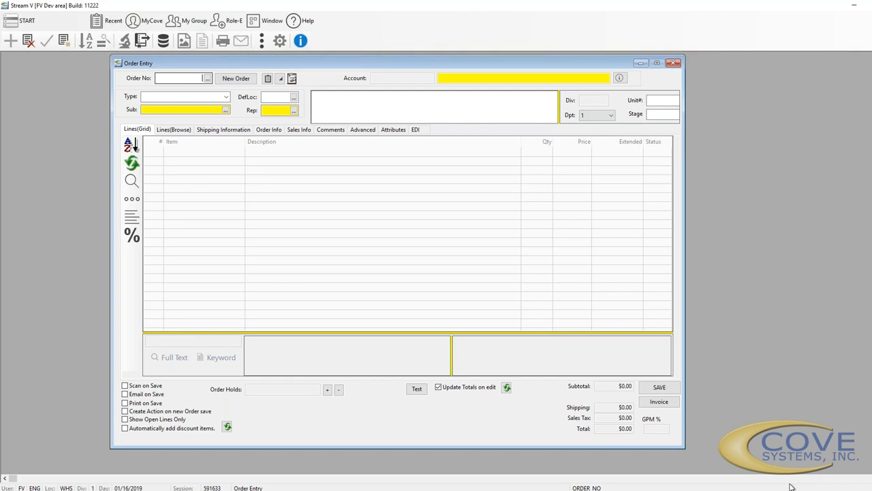
Reopen order 504298, change its ship via to UPSGRD, and save
click(208, 79)
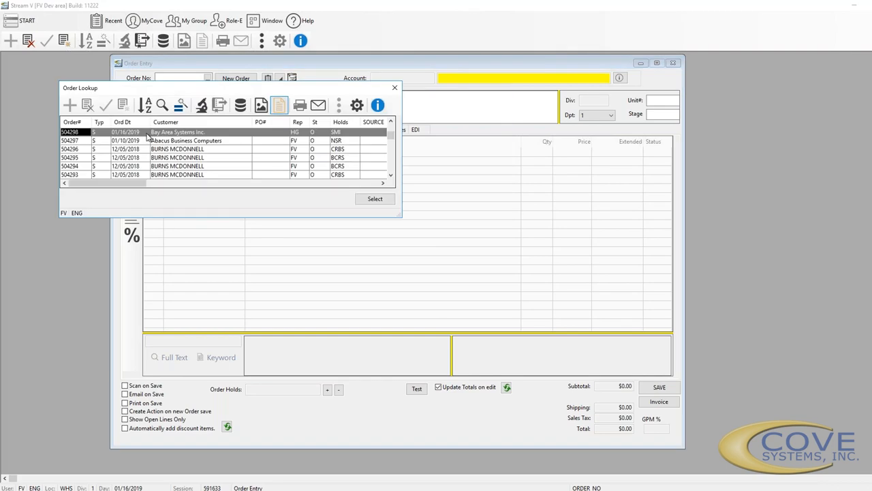
double_click(145, 134)
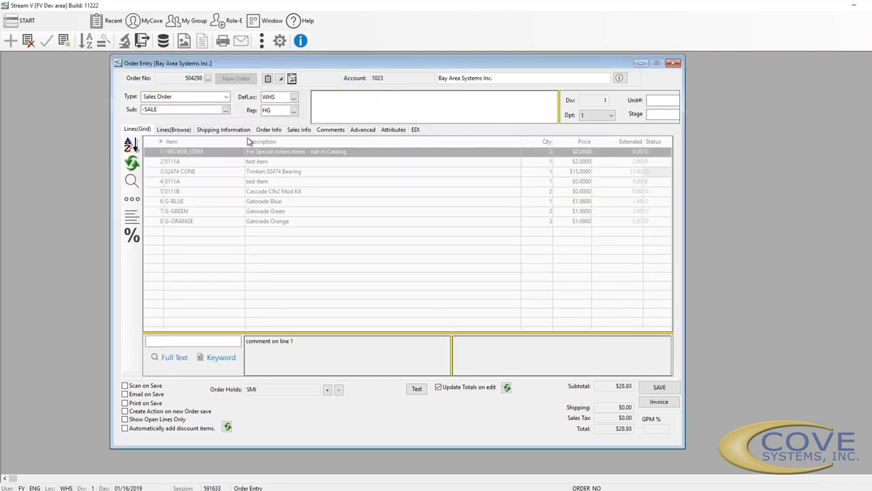
click(229, 131)
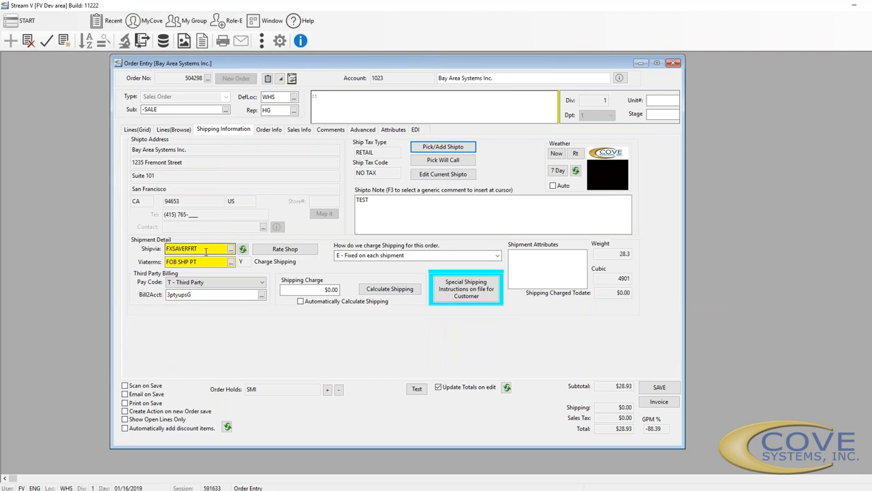
click(231, 249)
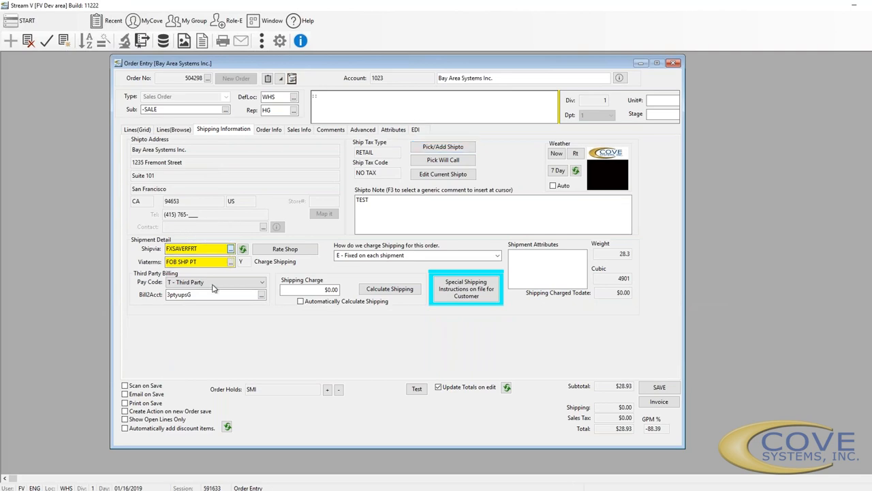
scroll(221, 321, down, 5)
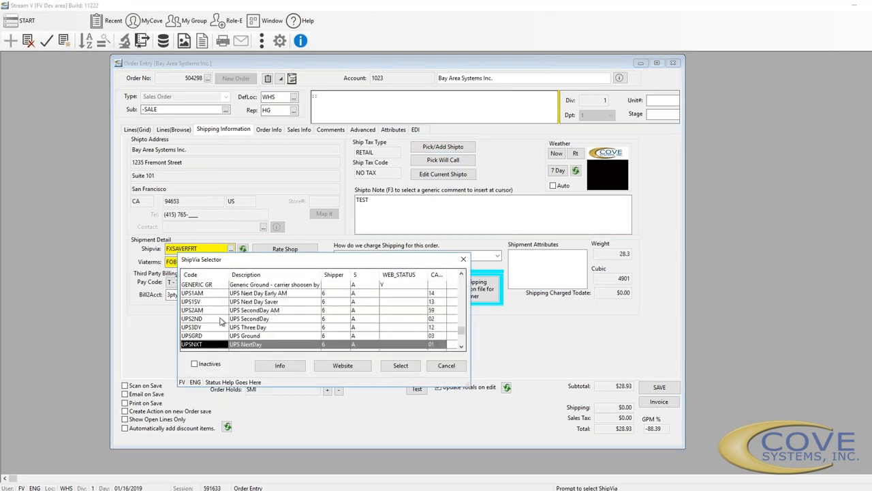
click(217, 335)
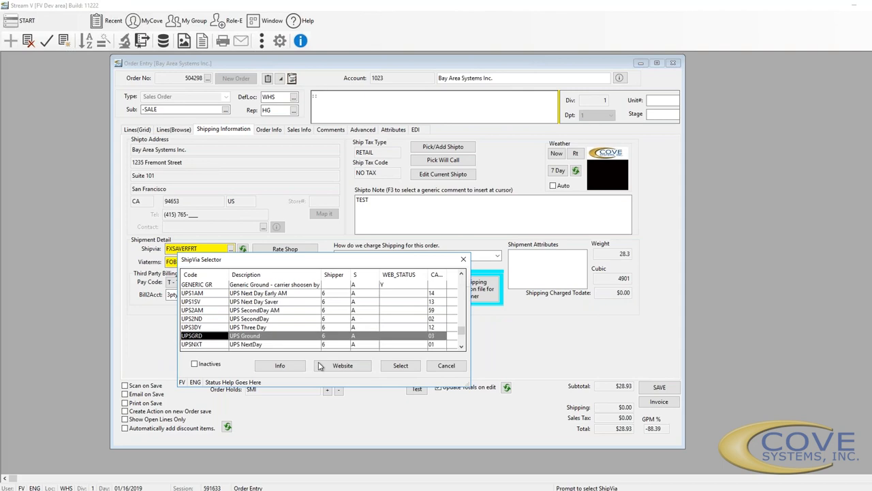
click(400, 365)
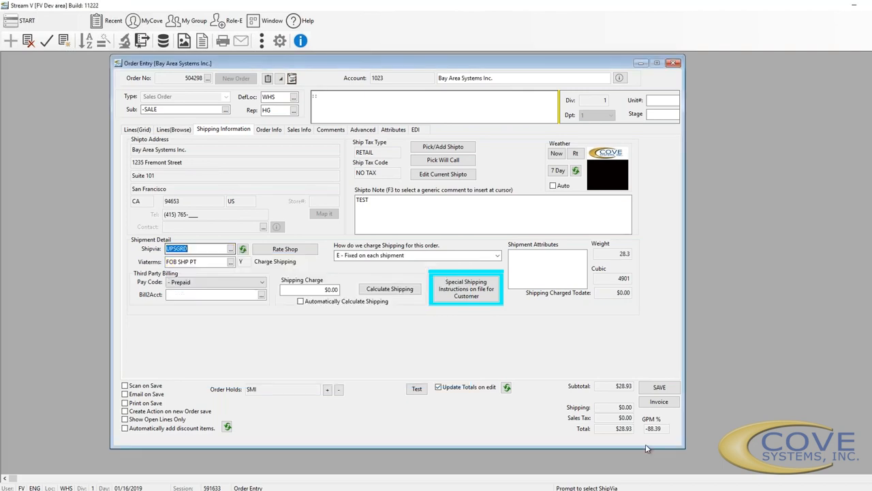
click(659, 388)
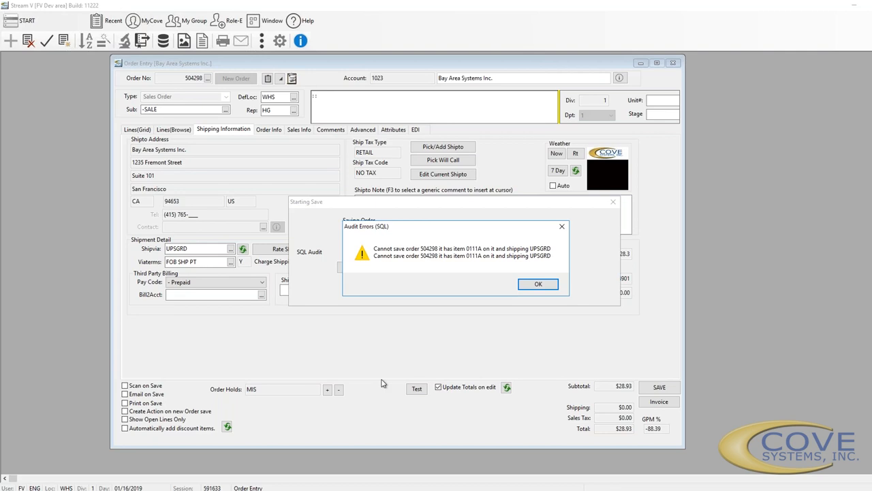
Dismiss the SQL audit error rejecting item 0111A shipped via UPSGRD
click(538, 283)
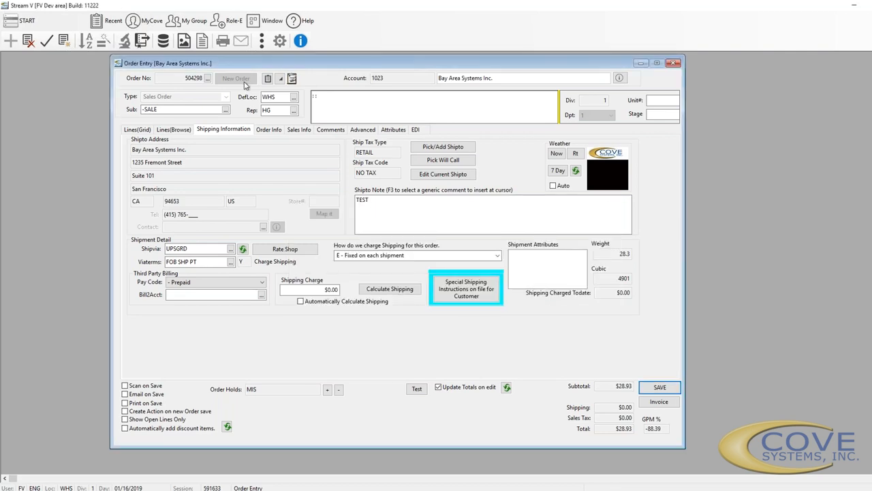
Clear order 504298 without saving and open MyCove > TextData Manager
click(64, 41)
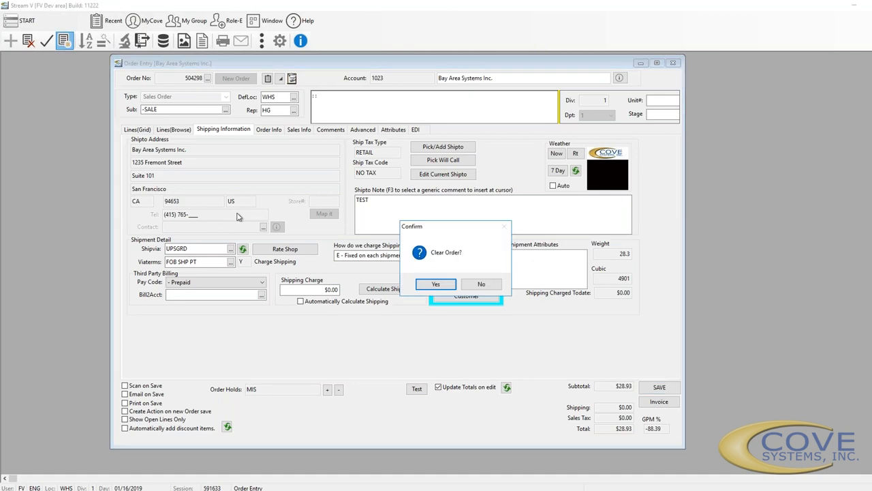
click(426, 288)
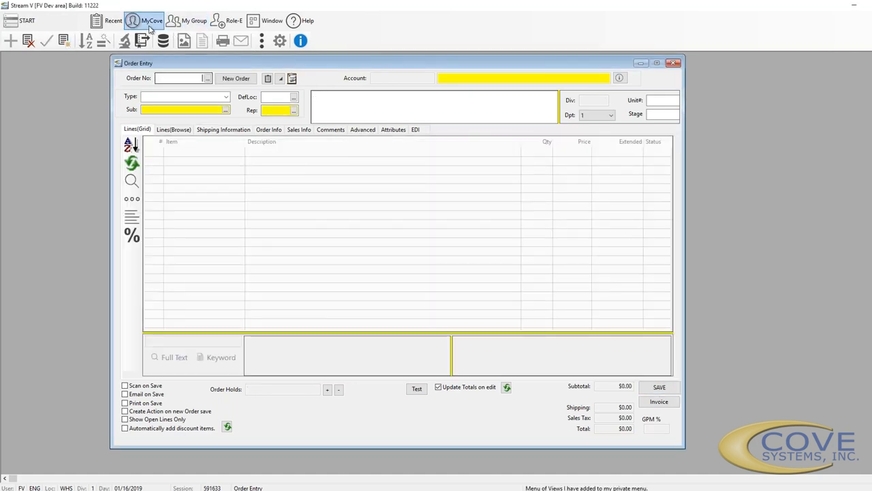
click(144, 26)
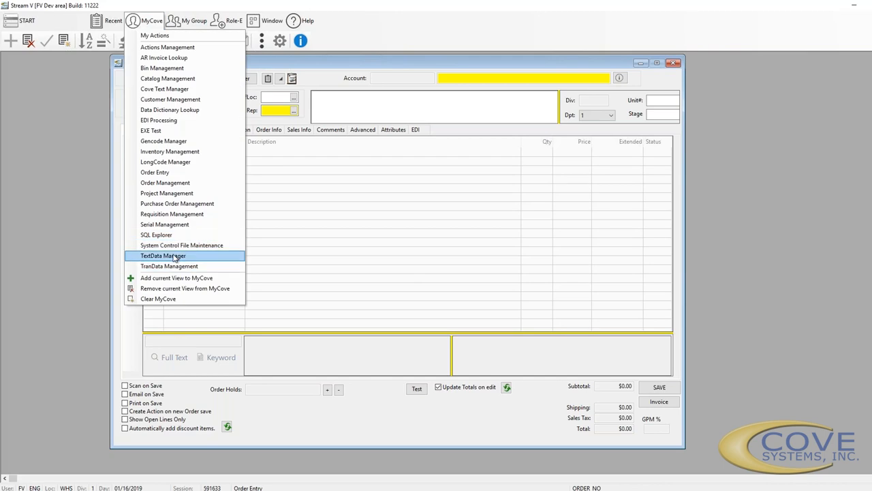
click(174, 256)
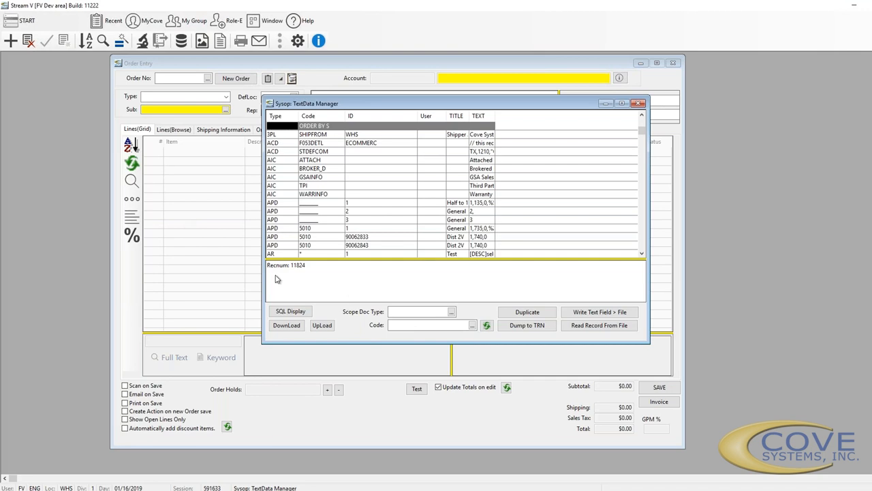
Filter TextData Manager to doc type SQL and code AUDIT, then select the AUDIT record
click(418, 313)
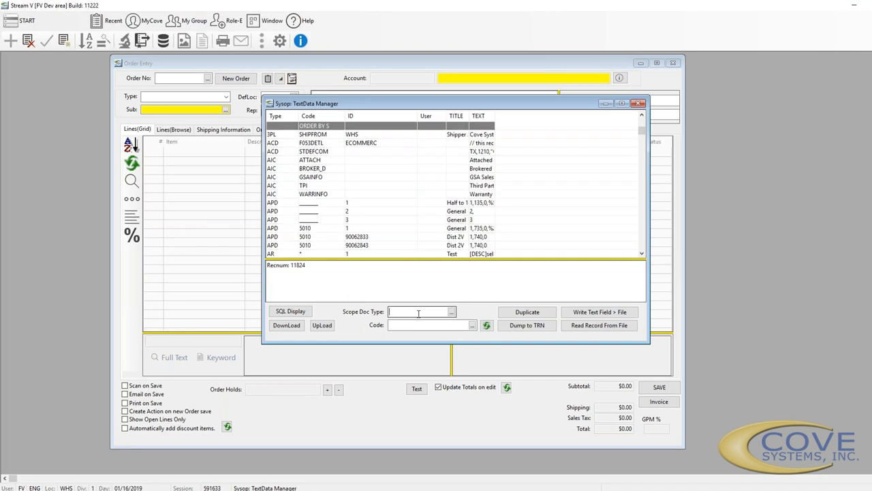
text(SQL)
key(Tab)
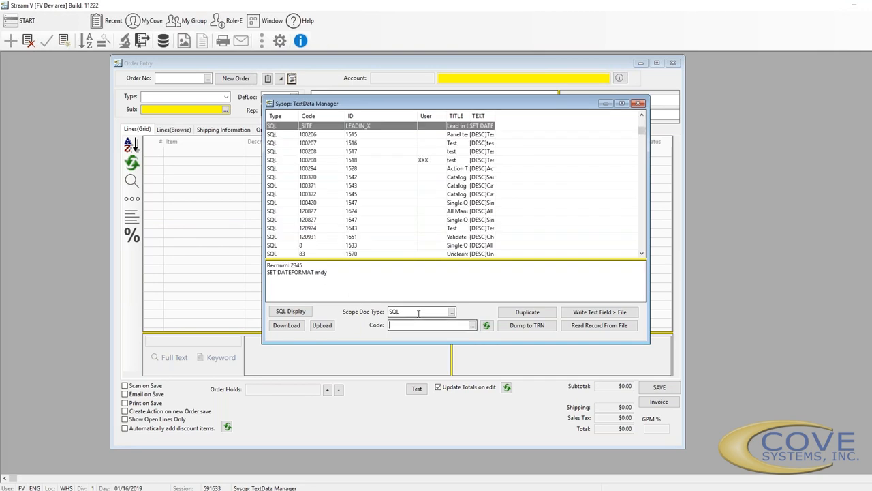
text(AUDIT)
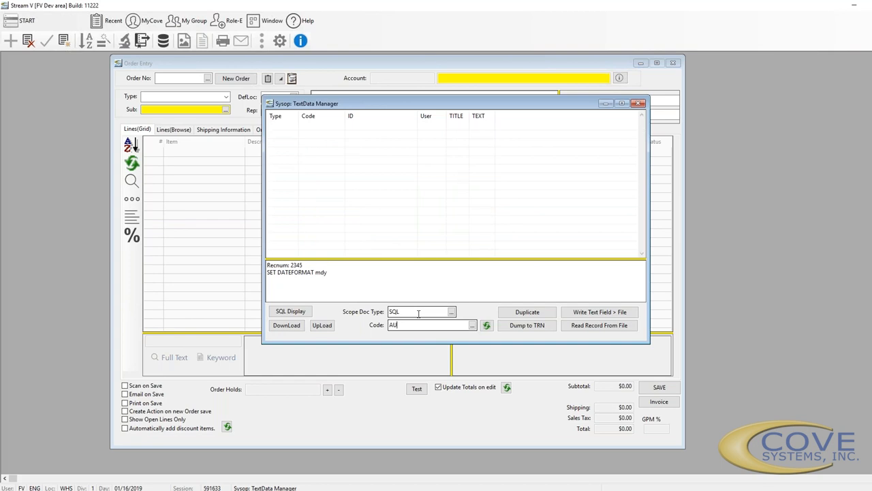
key(Tab)
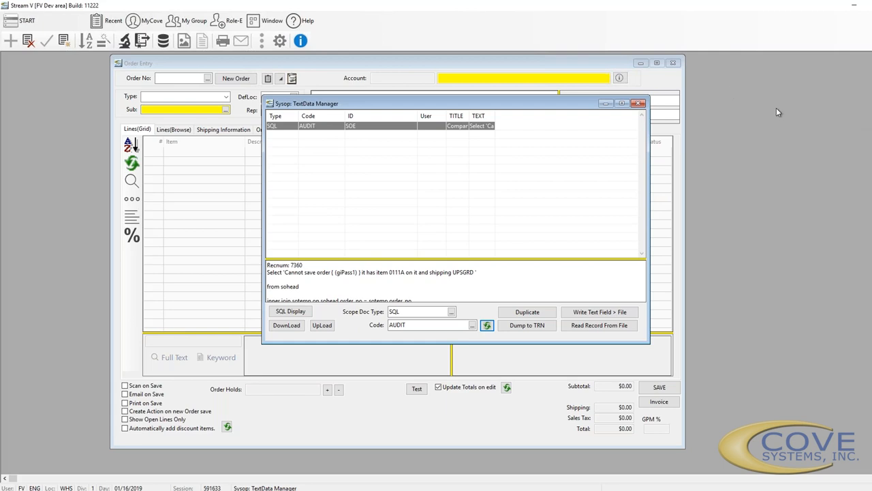
click(322, 128)
Open the AUDIT record, enlarge its editor window, and increase the SQL text size
double_click(321, 128)
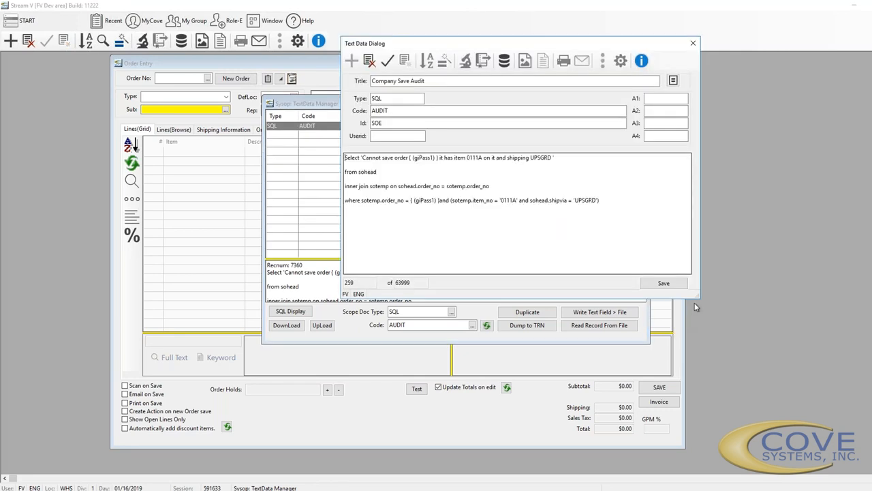
drag(694, 302, 778, 345)
key(alt+Up)
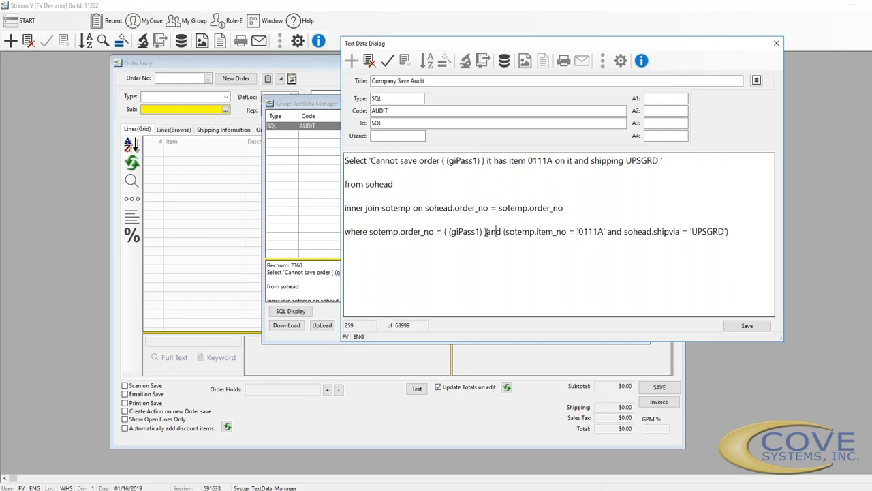
drag(480, 232, 449, 233)
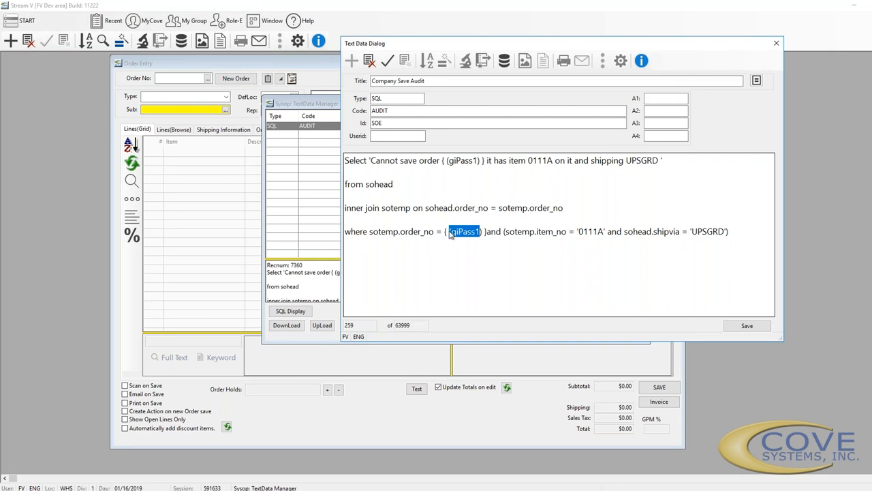
click(595, 231)
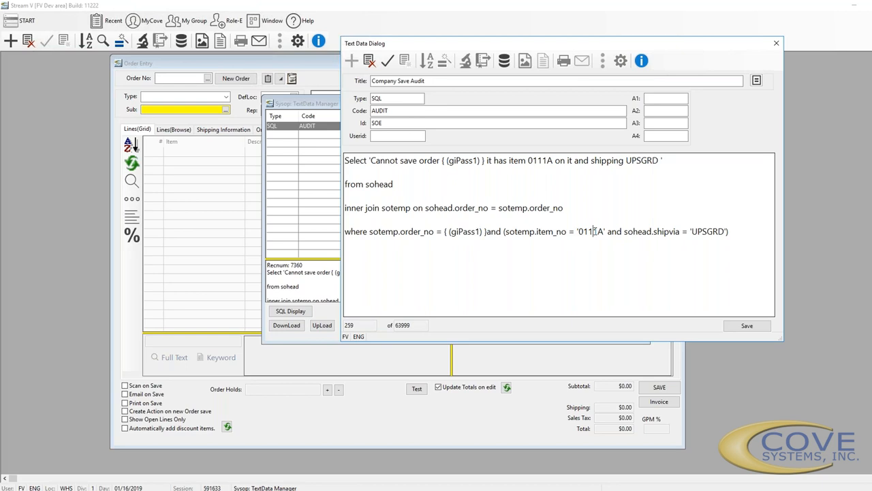
click(698, 231)
Rename the record title to 'Order Entry save Audit', save it with F2, and close TextData Manager
double_click(380, 80)
text(Order Entry)
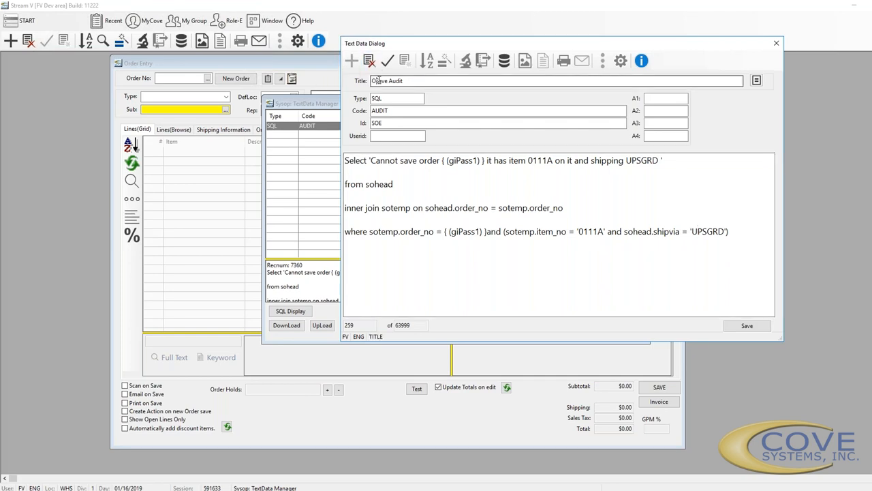
key(Delete)
text(s)
key(F2)
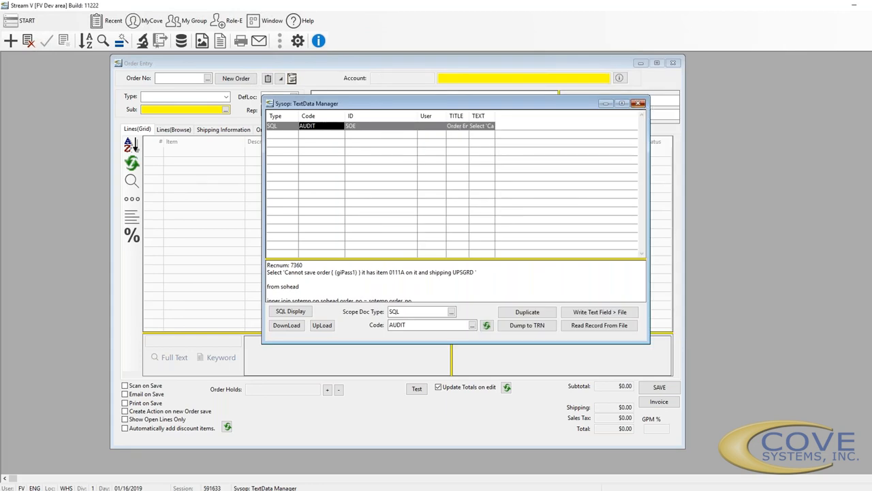
click(638, 104)
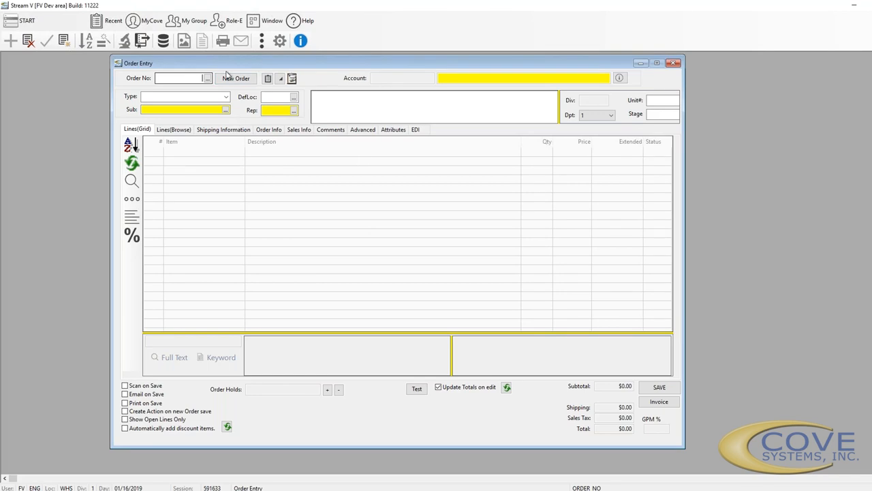
Copy order 504298 to warehouse WHS with default dates, including comments, images and attributes
click(261, 41)
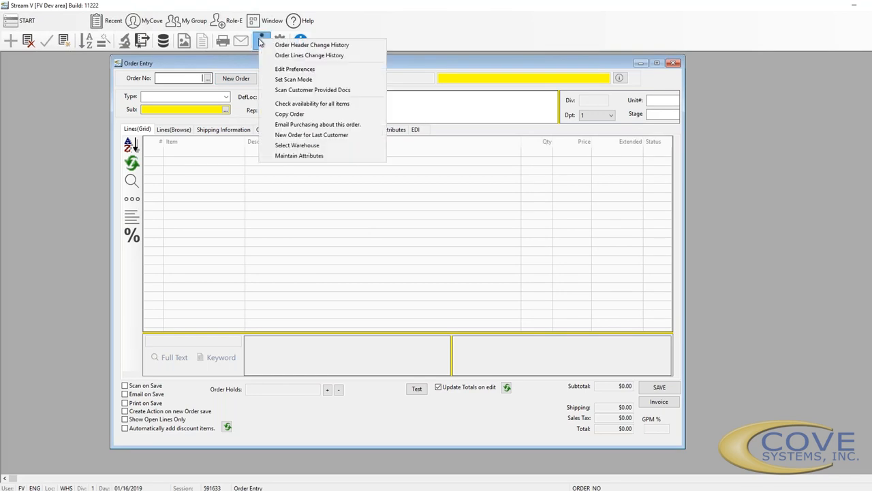
click(295, 117)
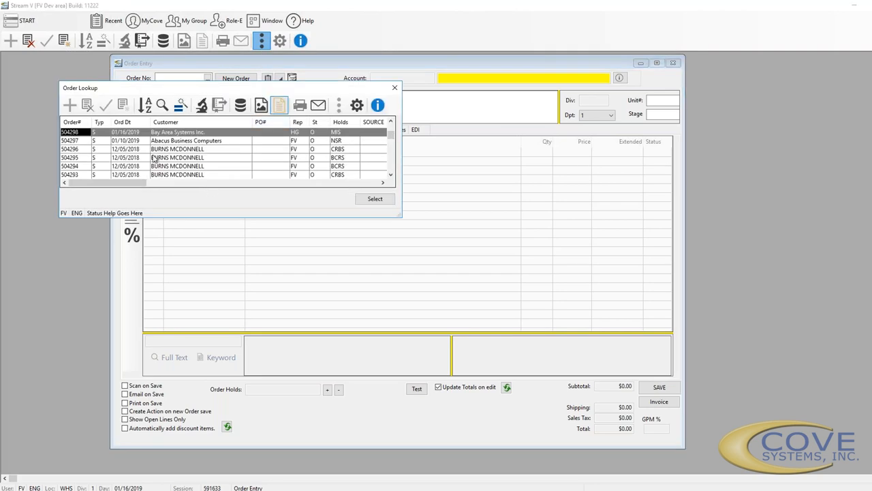
click(175, 133)
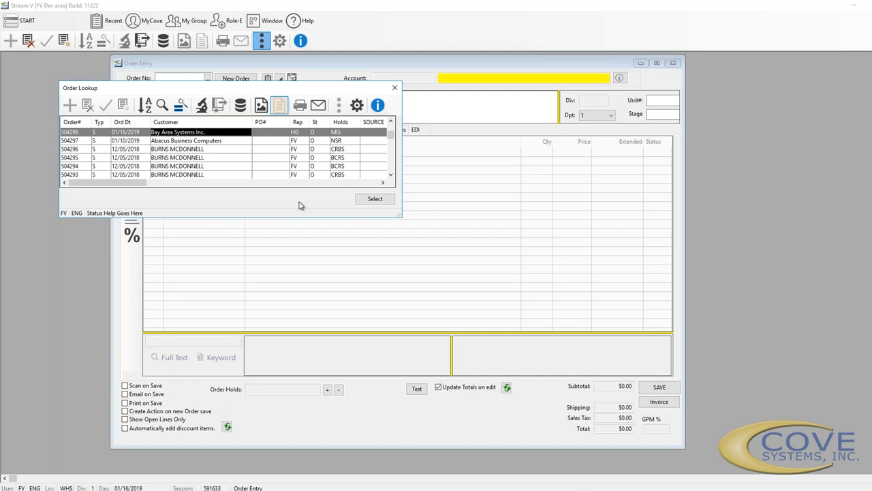
click(375, 199)
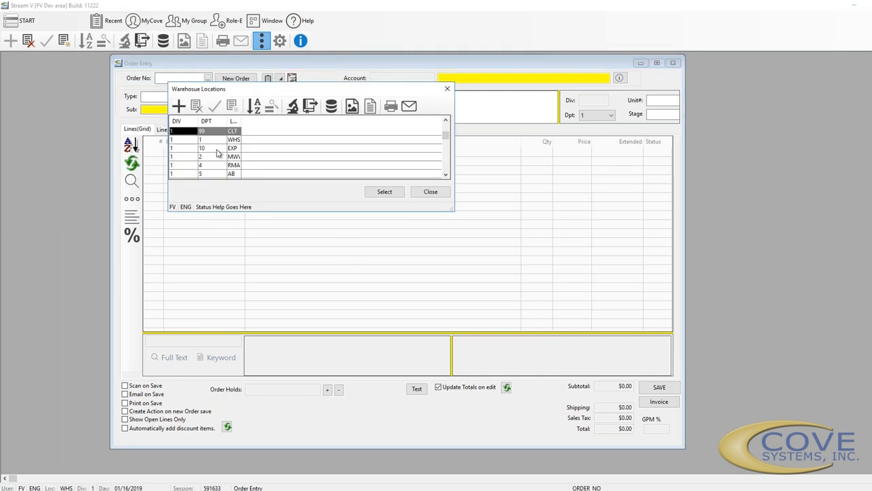
click(201, 140)
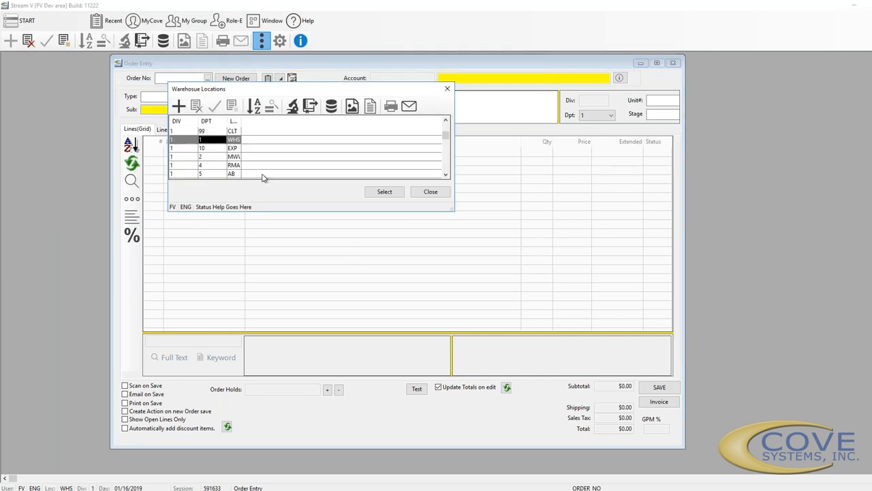
click(382, 193)
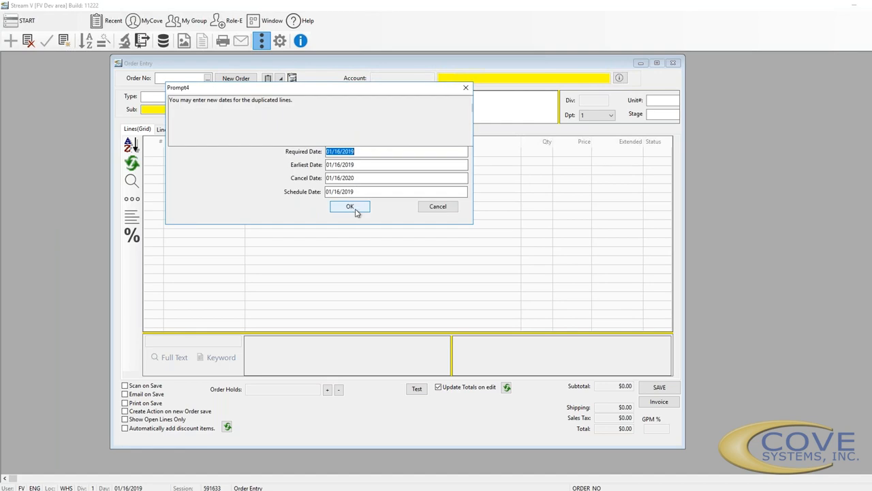
click(351, 209)
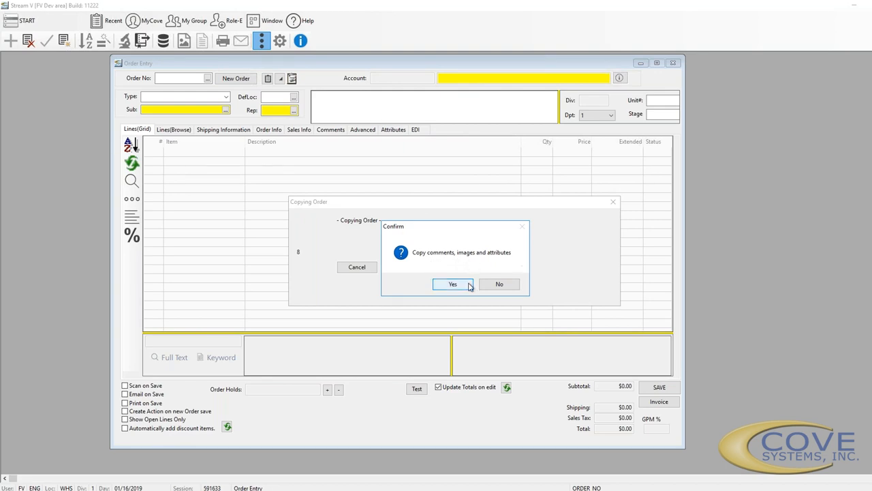
click(452, 284)
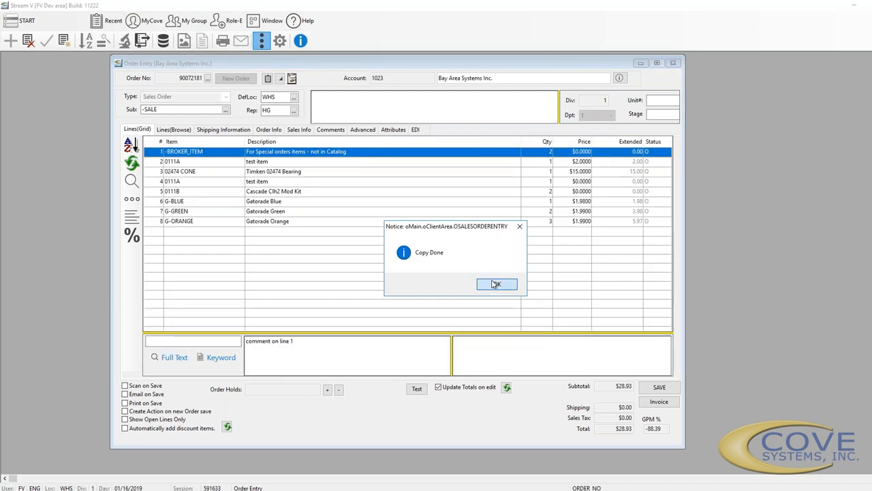
click(495, 284)
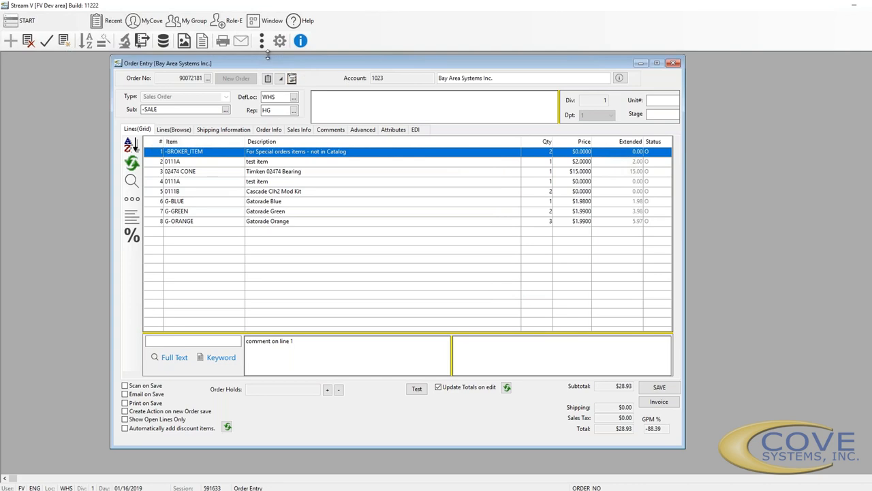
Bring up the line actions for G-ORANGE, leaving its quantity at 3
click(323, 229)
right_click(305, 221)
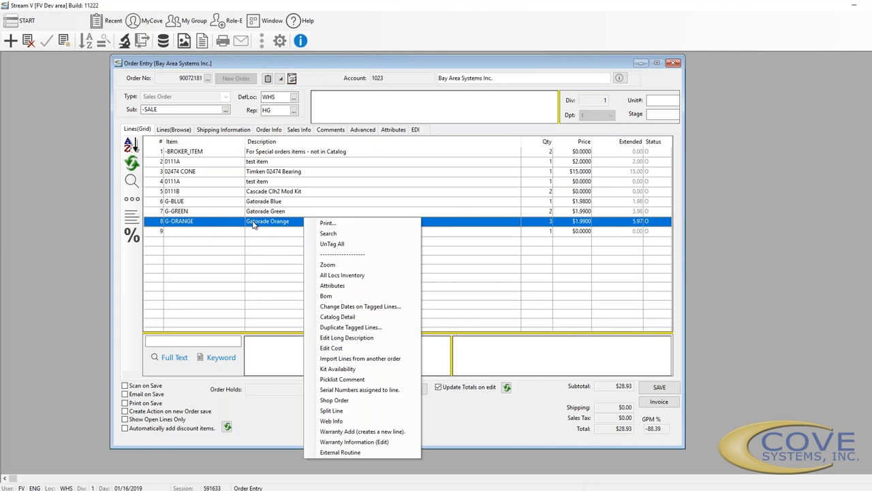
click(544, 223)
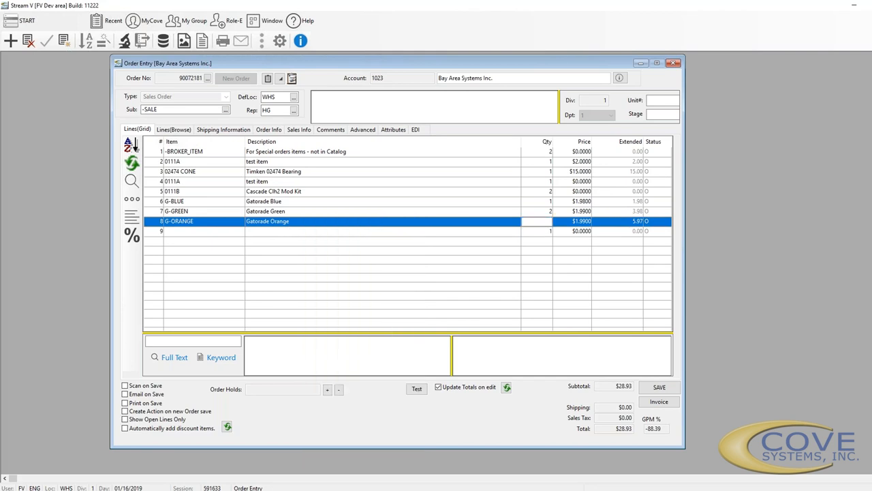
right_click(543, 225)
click(382, 223)
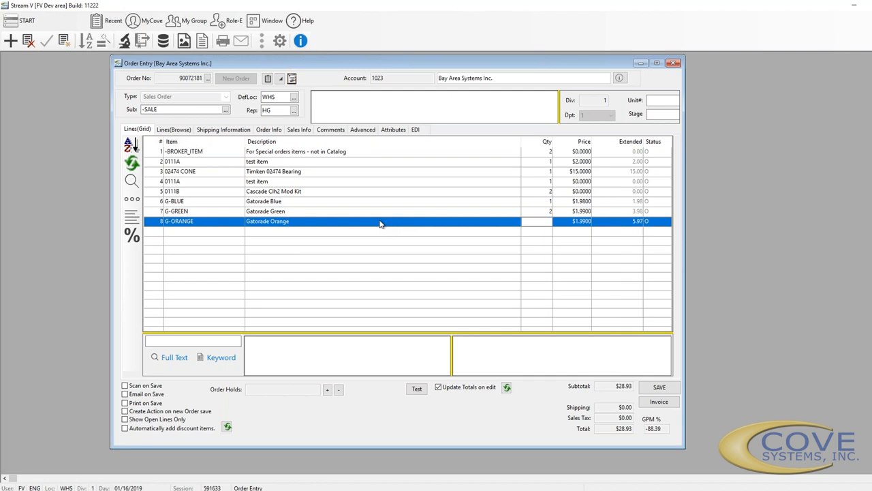
right_click(381, 224)
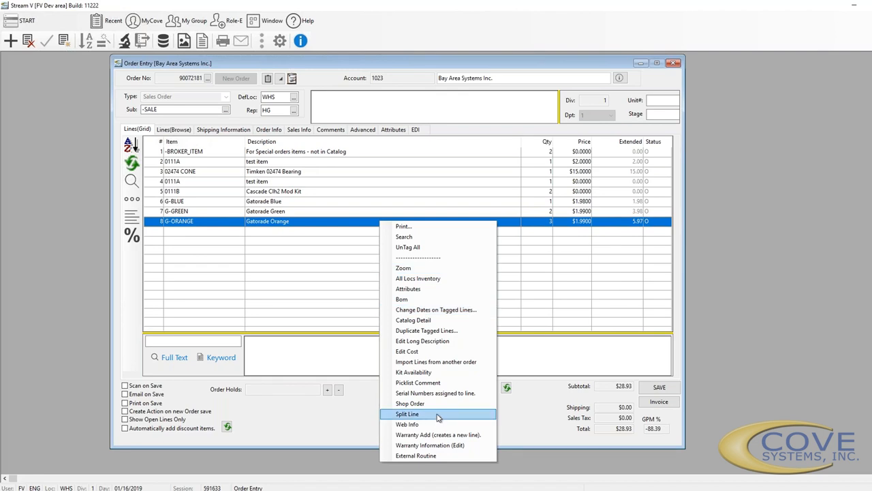
Import lines from the chosen Bay Area Systems Inc. order, adding the GSP General Support line
click(451, 362)
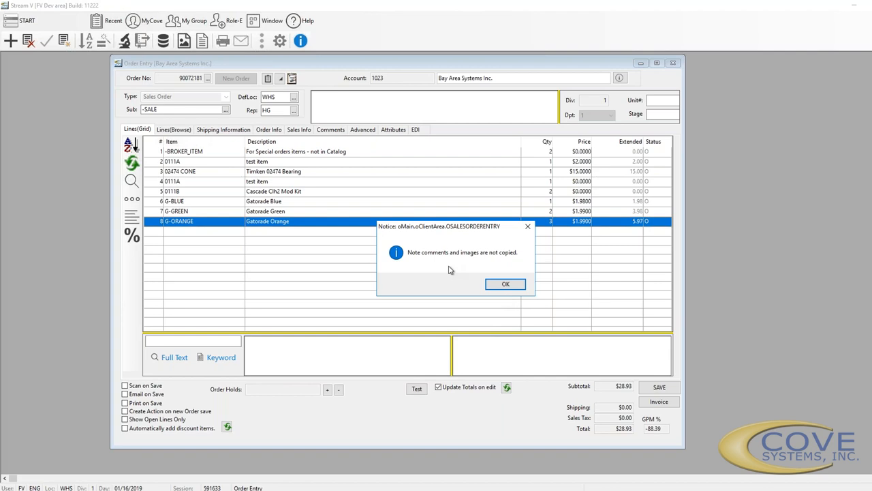
click(506, 283)
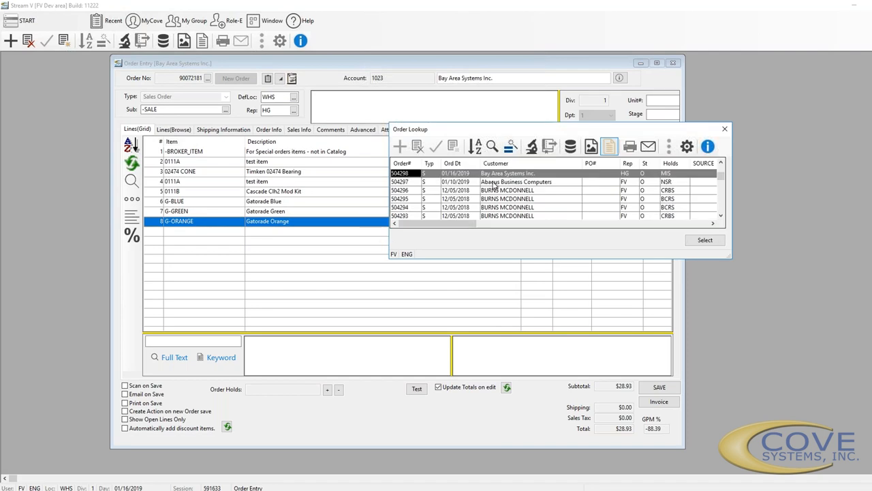
click(694, 240)
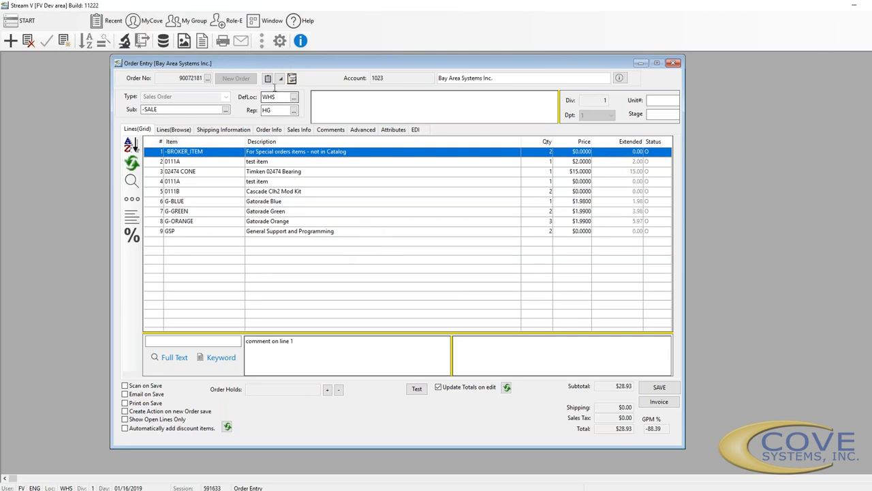
click(322, 97)
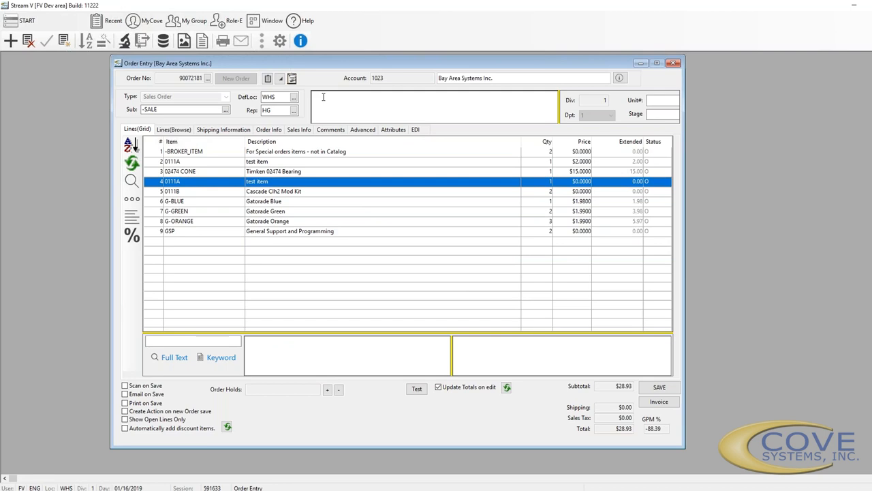
click(262, 40)
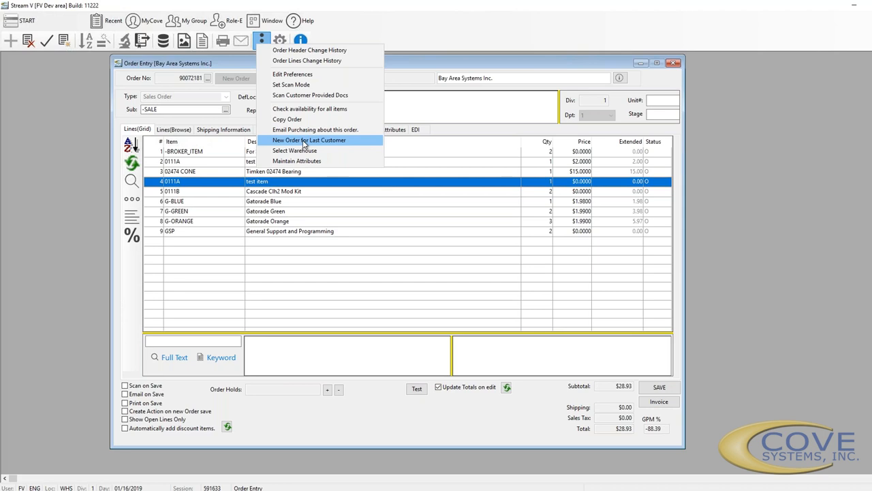
click(318, 99)
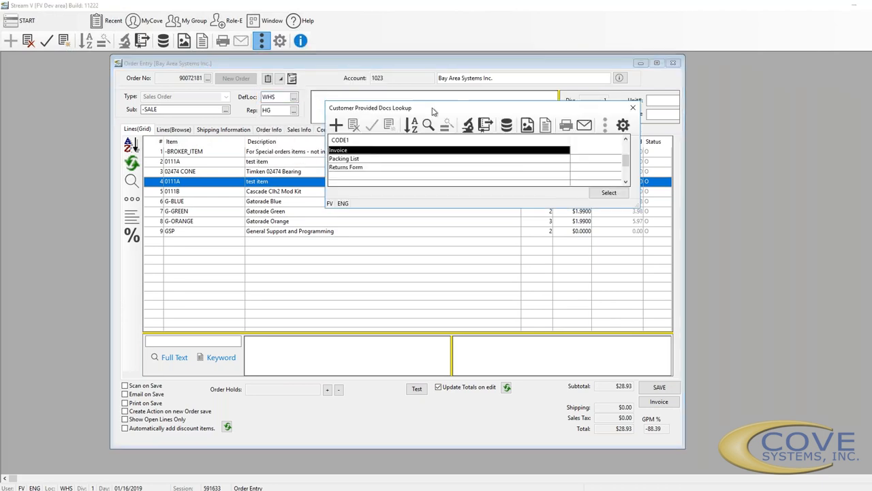
drag(432, 111, 576, 148)
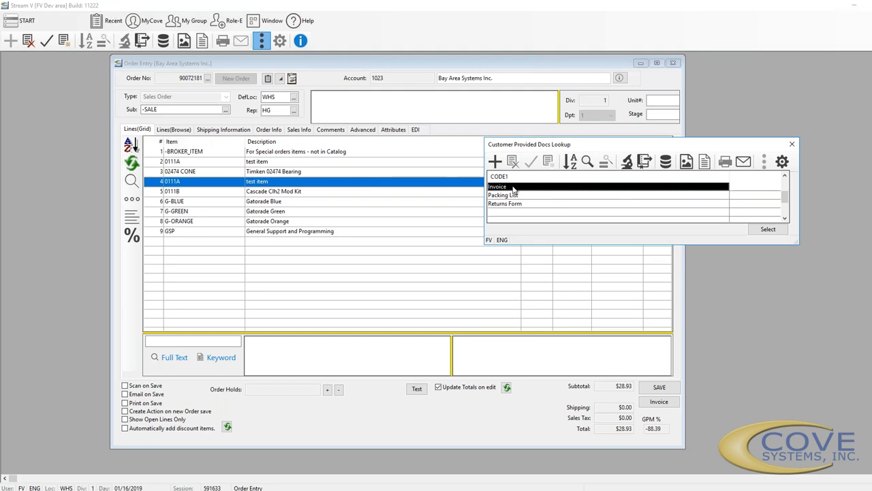
click(792, 144)
click(297, 231)
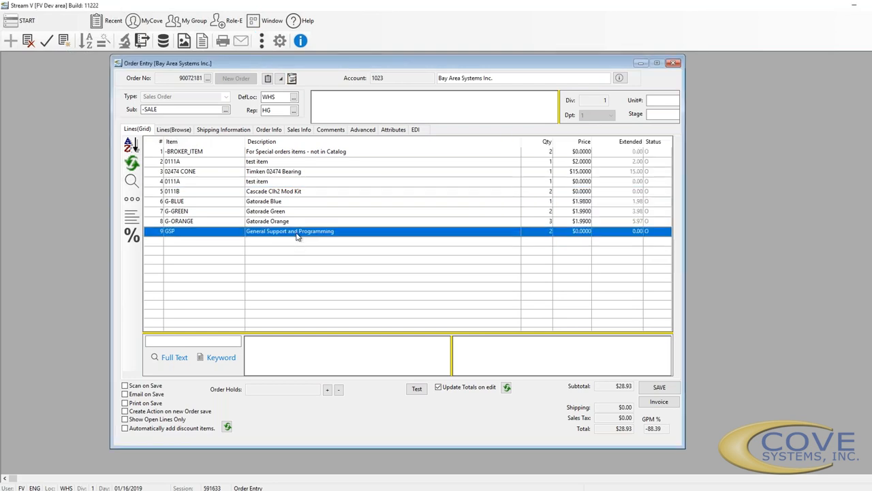
right_click(297, 232)
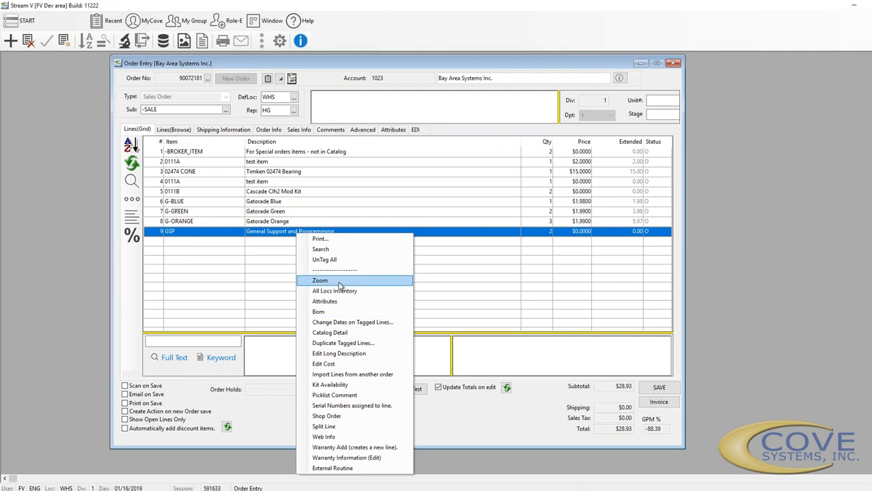
click(304, 204)
right_click(303, 203)
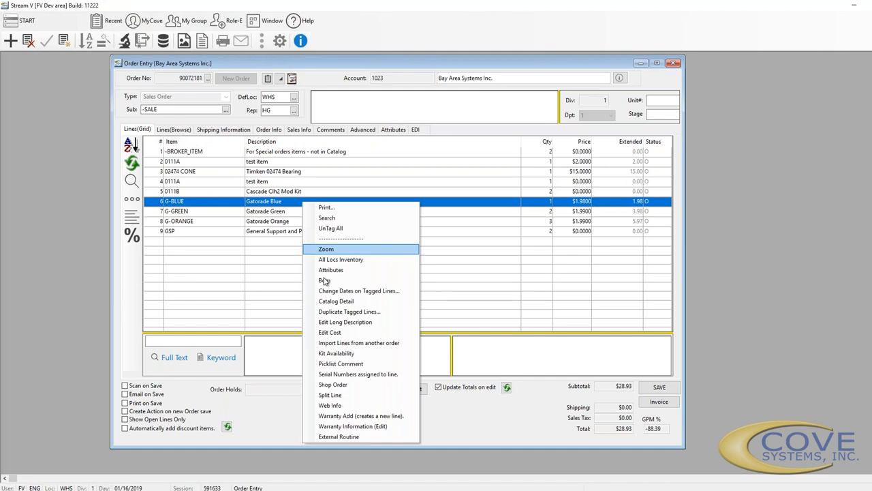
click(344, 259)
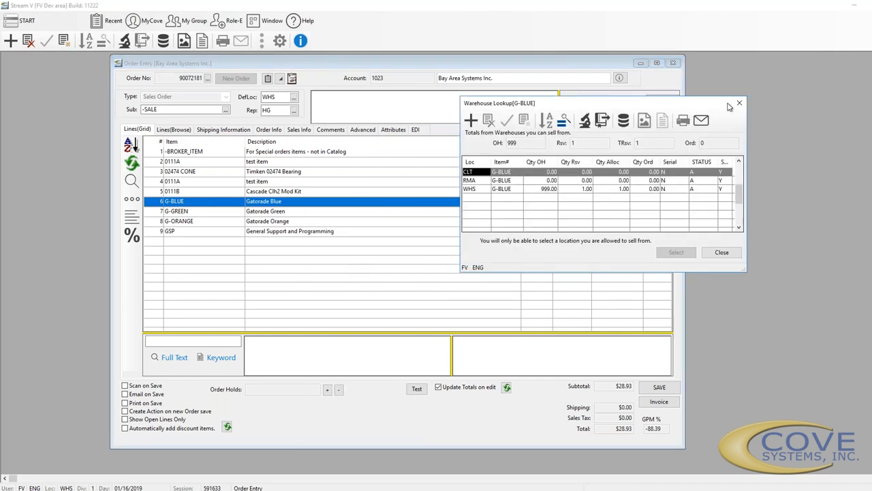
click(739, 103)
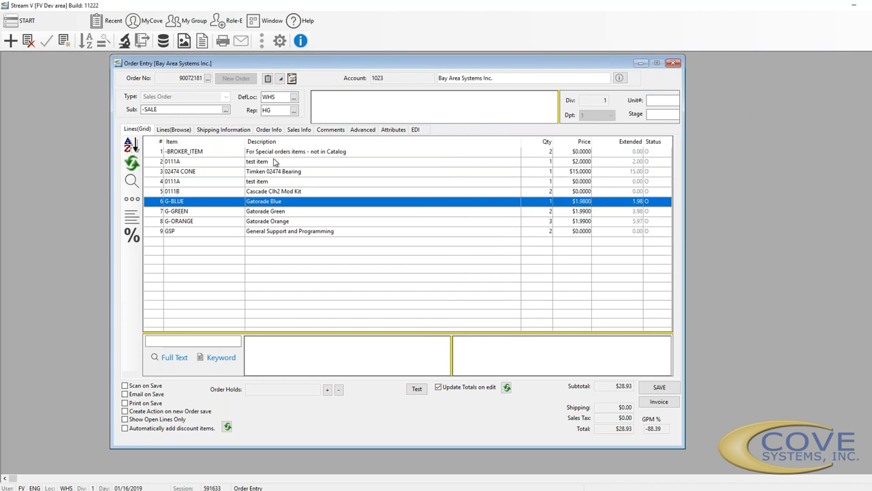
right_click(293, 206)
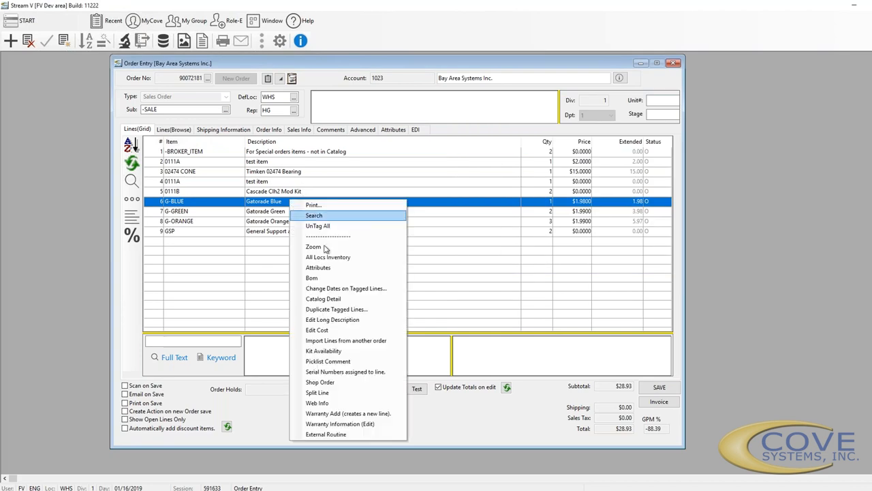
click(327, 280)
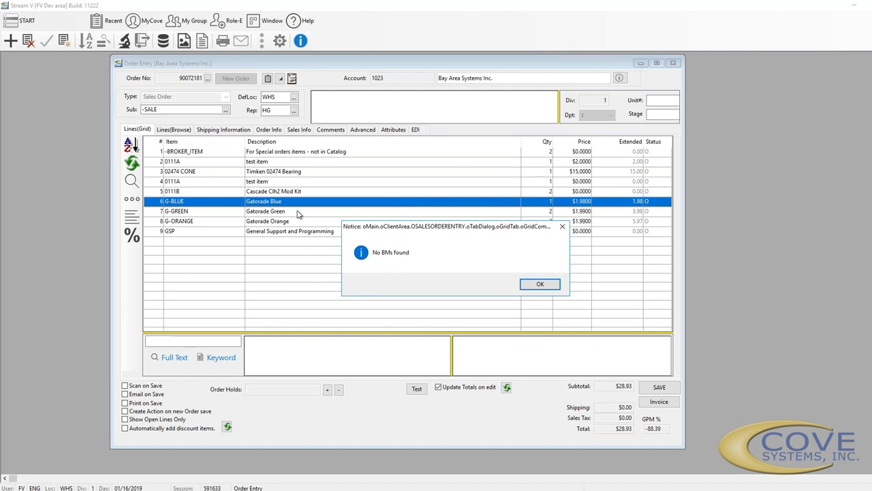
click(541, 286)
right_click(280, 202)
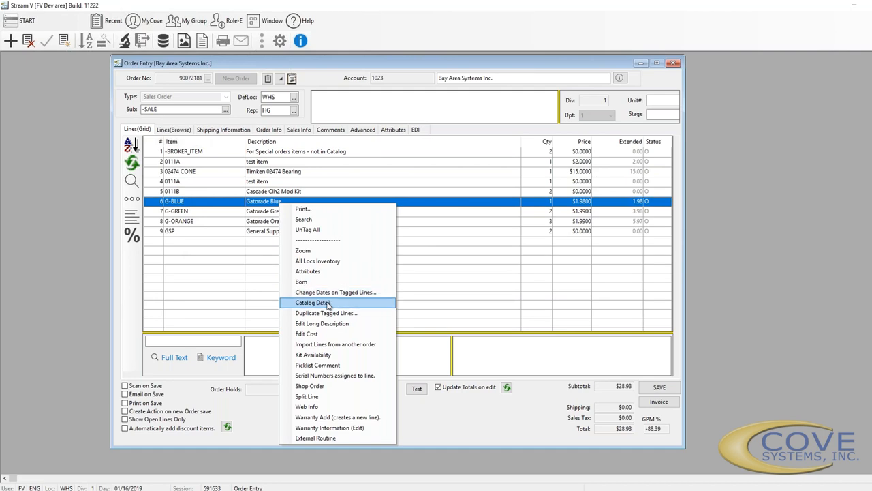
ctrl+click(210, 212)
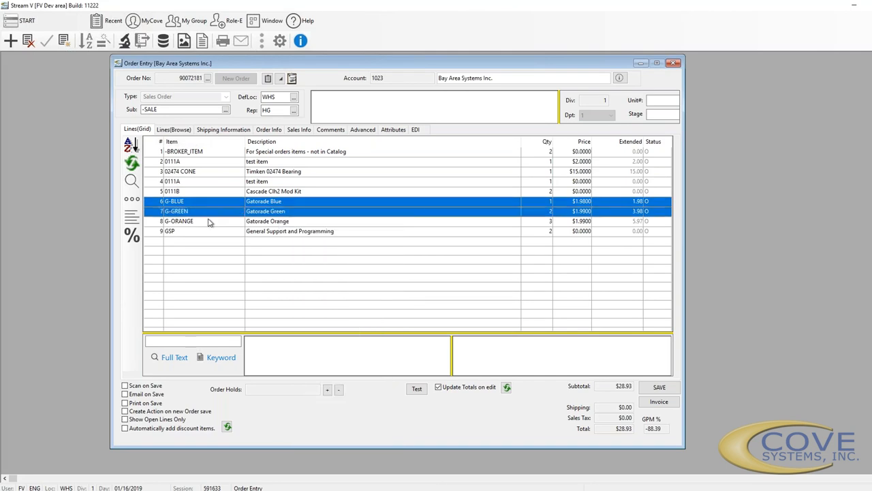
Duplicate the G-GREEN and G-ORANGE lines with suggested dates, creating lines 10 and 11
key(shift+Down)
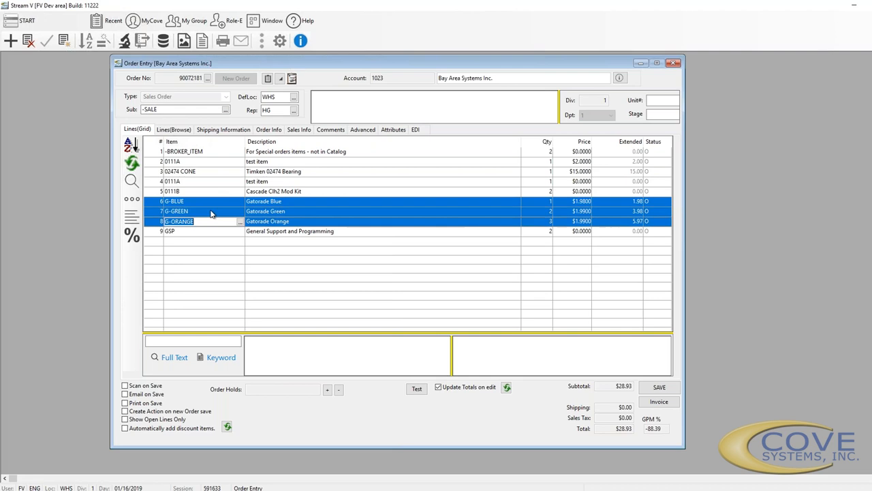
right_click(281, 212)
right_click(307, 198)
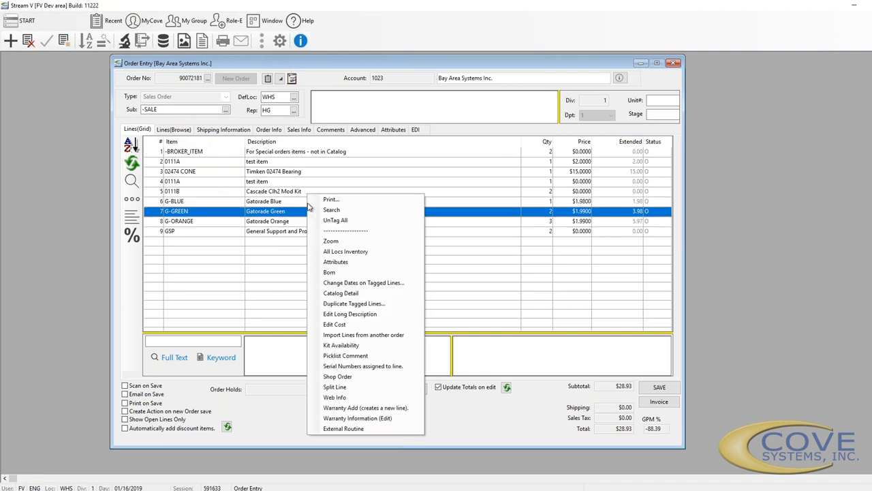
click(291, 222)
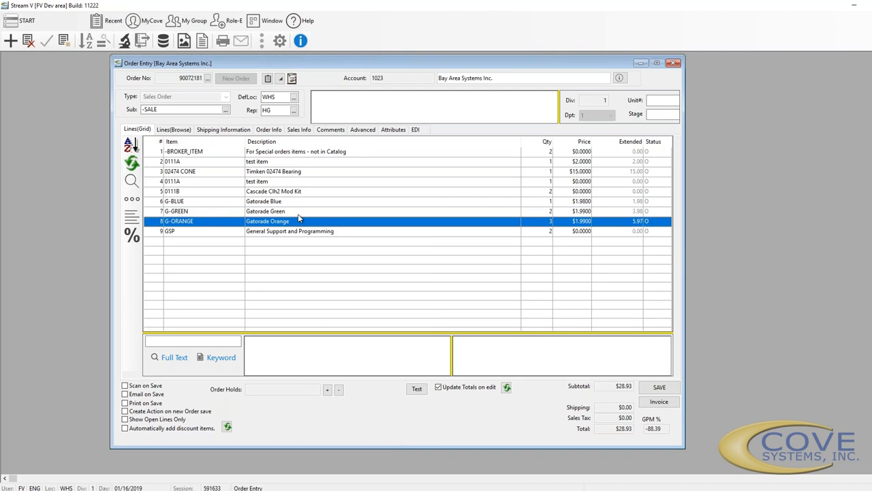
ctrl+click(302, 212)
right_click(301, 213)
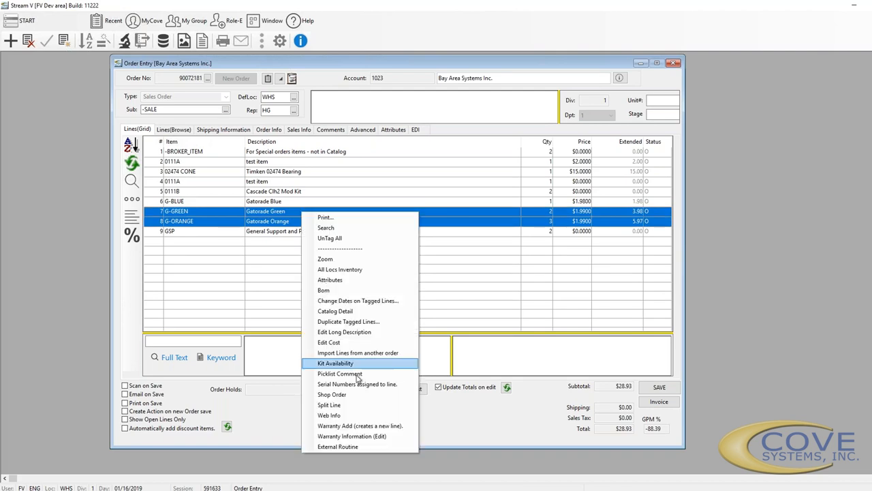
click(348, 321)
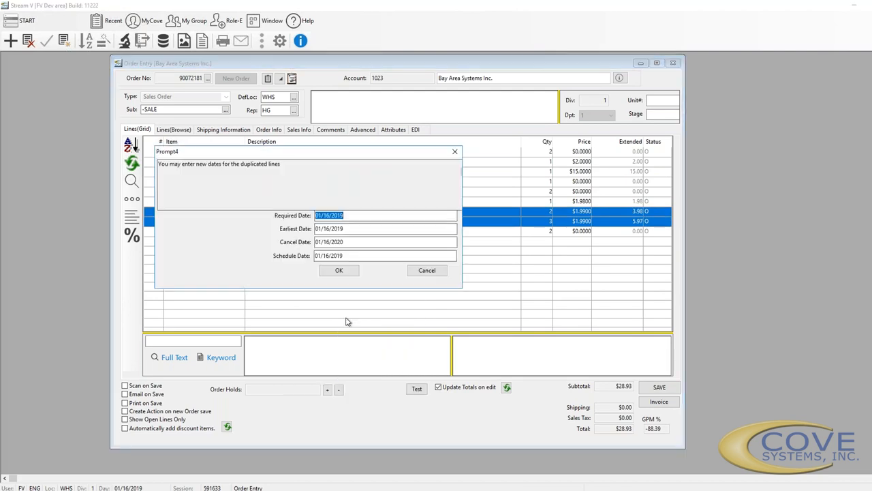
click(340, 271)
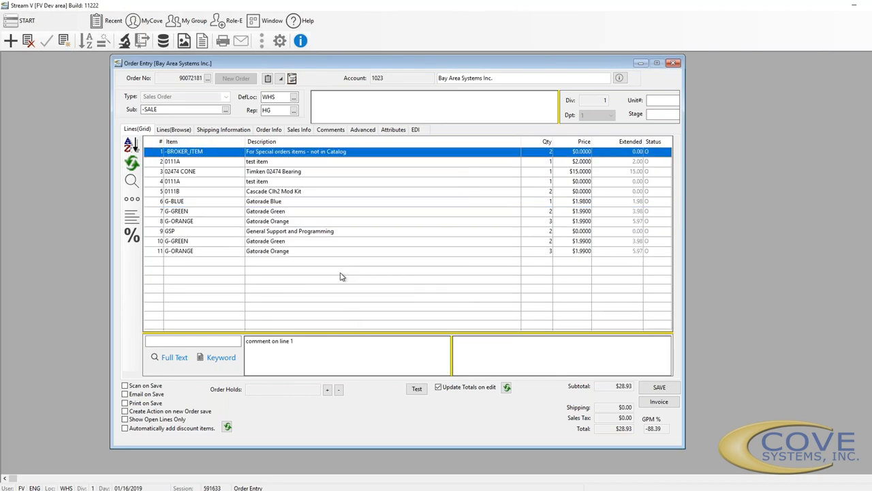
right_click(269, 226)
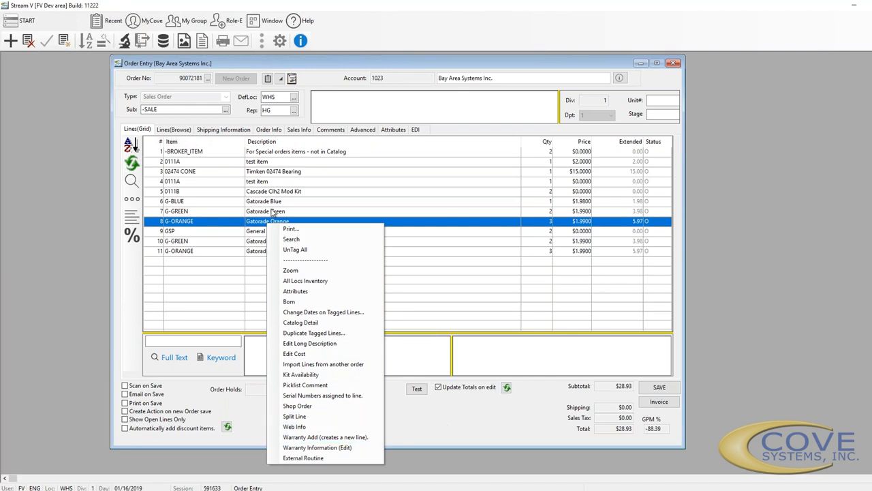
Attempt to save order 90072181 and acknowledge the audit error
click(393, 225)
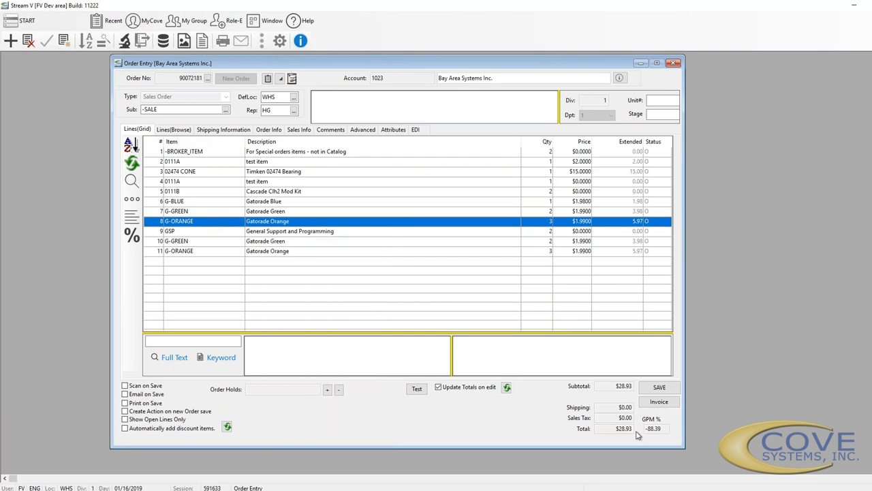
click(658, 386)
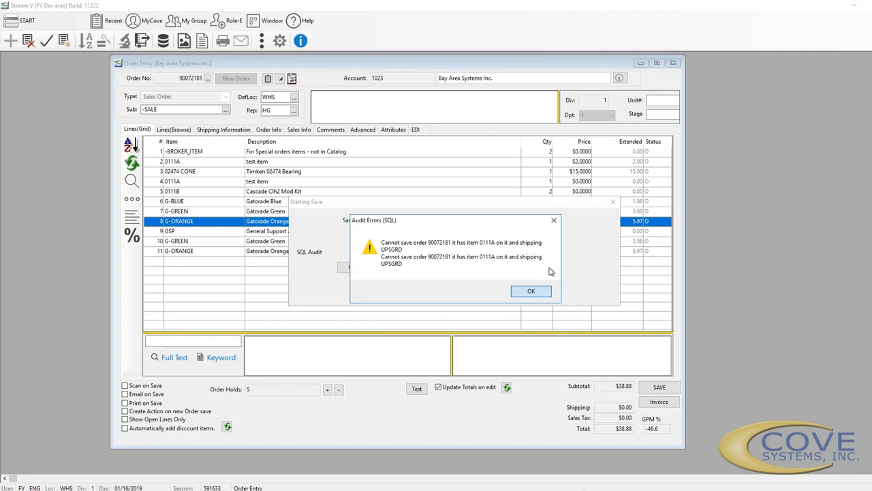
click(531, 291)
Set the shipping method to FX2DAY FEDEX 2 Day and save the order successfully
click(223, 130)
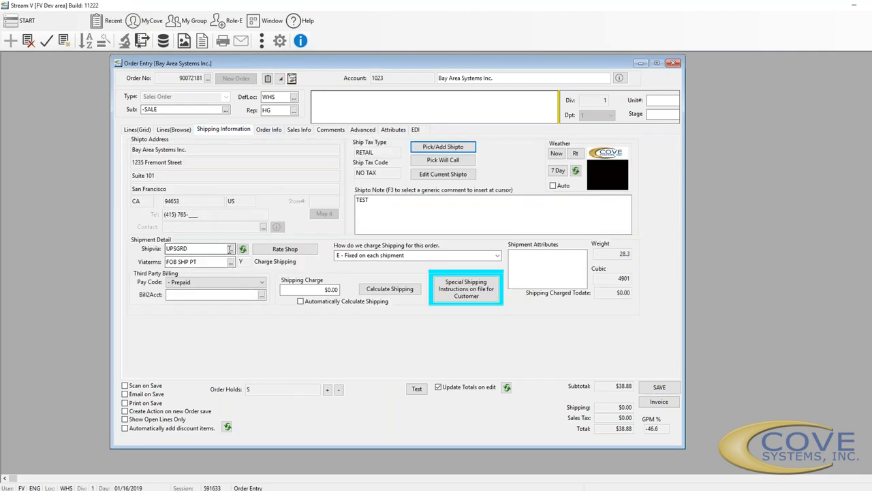
click(231, 250)
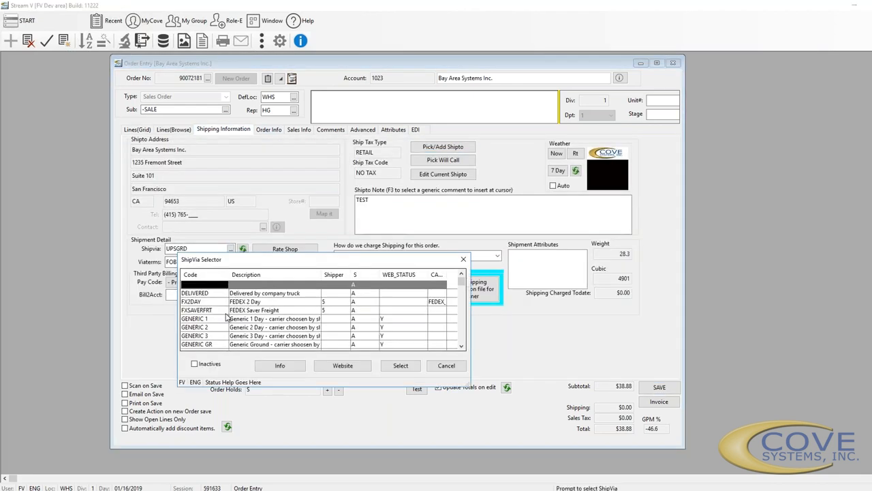
click(219, 303)
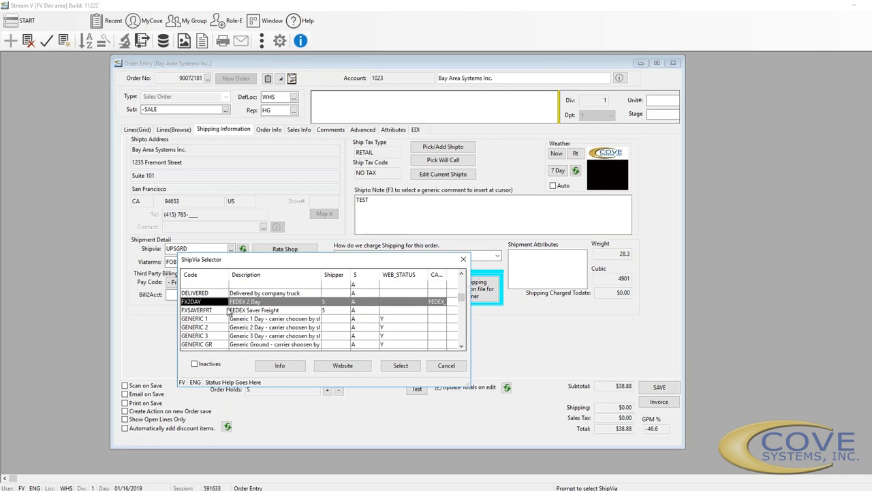
click(400, 365)
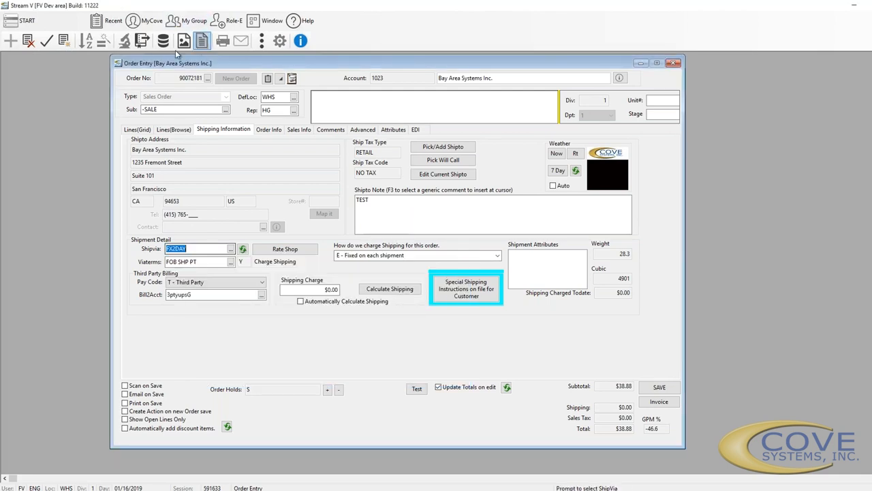
click(652, 392)
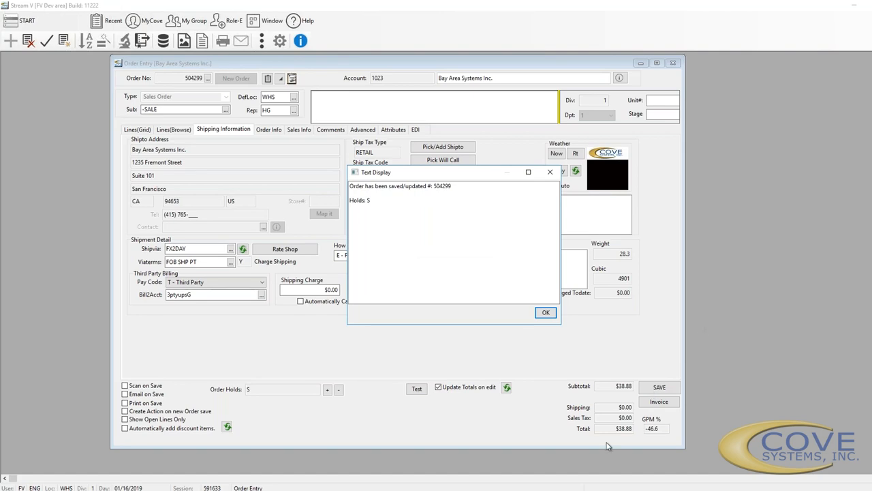
click(545, 312)
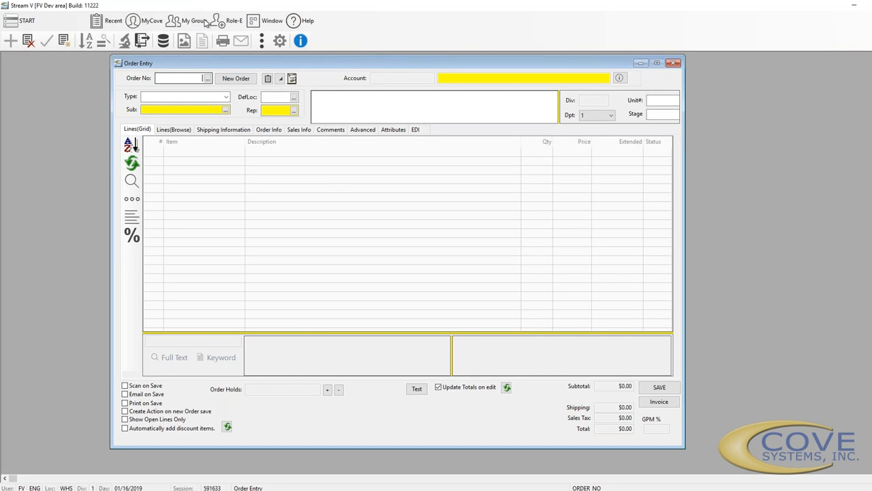
Open the order lookup list, reposition and narrow its window, scroll it, then close it
click(268, 79)
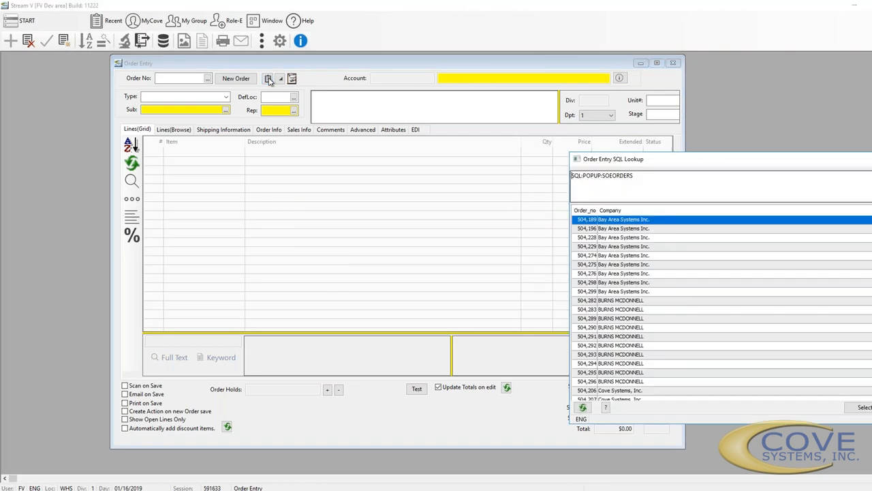
drag(773, 160, 687, 129)
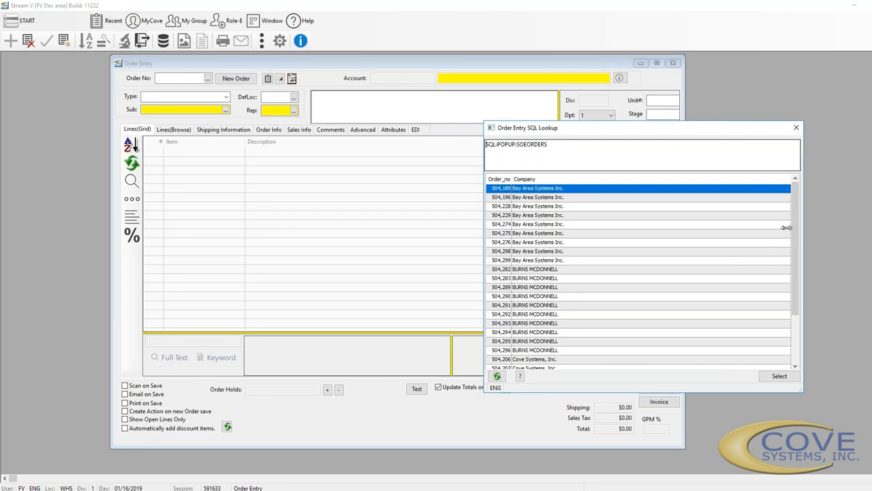
drag(786, 227, 725, 227)
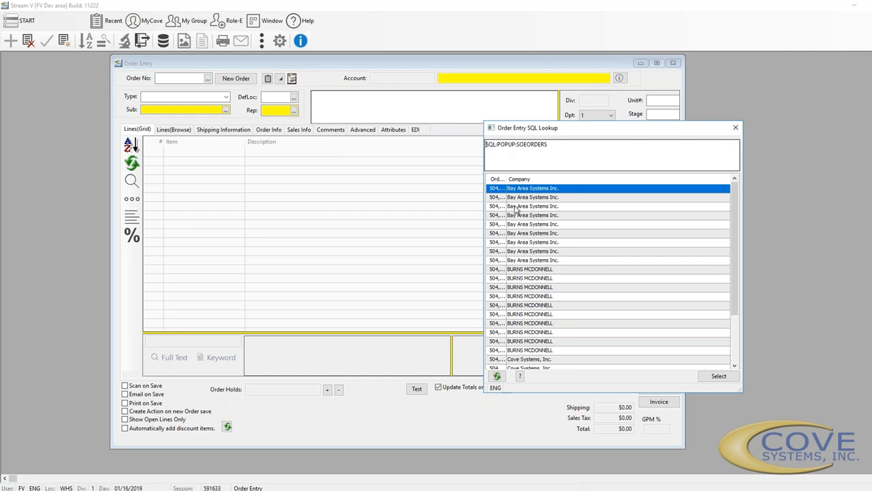
scroll(518, 212, down, 3)
scroll(517, 213, up, 3)
click(735, 128)
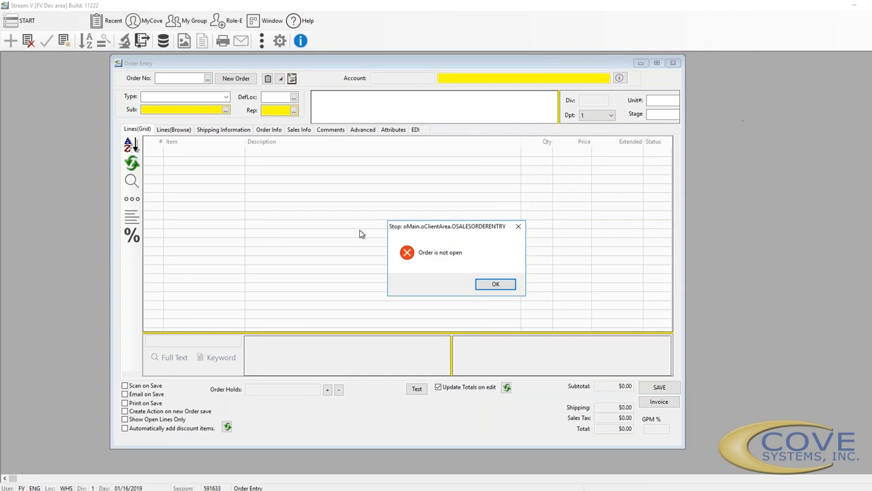
Dismiss the 'Order is not open' warning and try importing an order from the clipboard
click(491, 284)
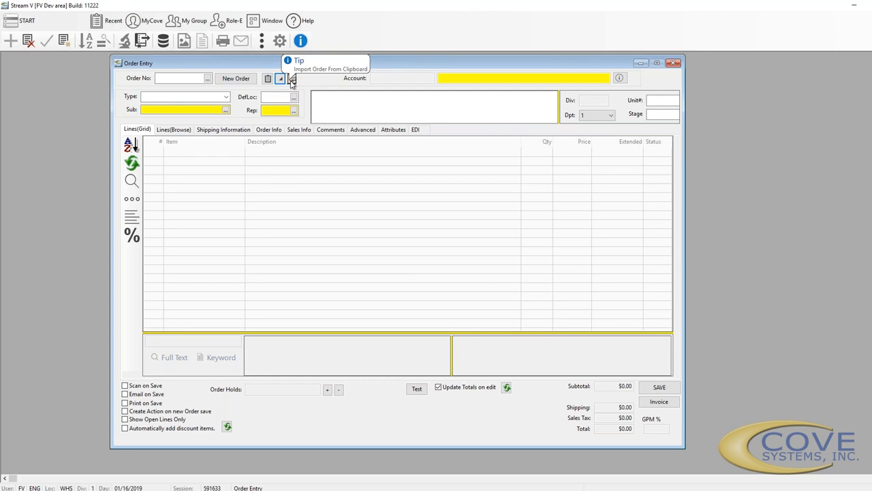
click(292, 79)
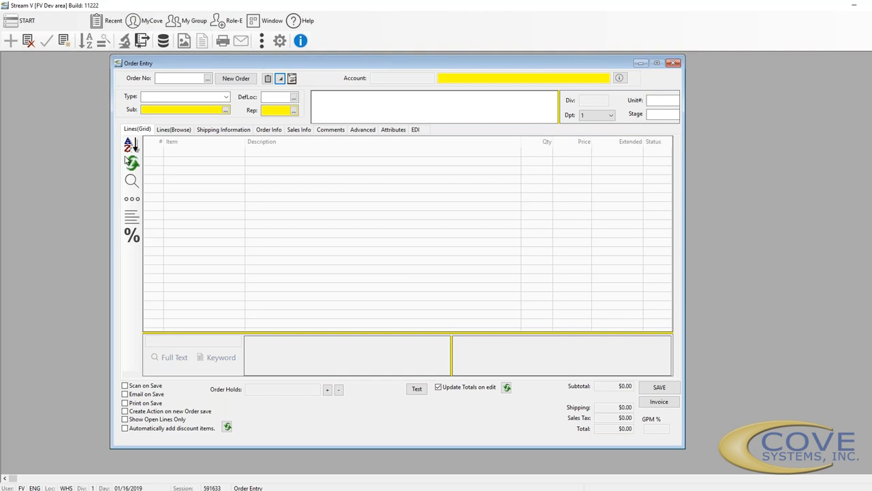
Load order 504298 from Order Lookup and sort its eight lines by Description
click(207, 79)
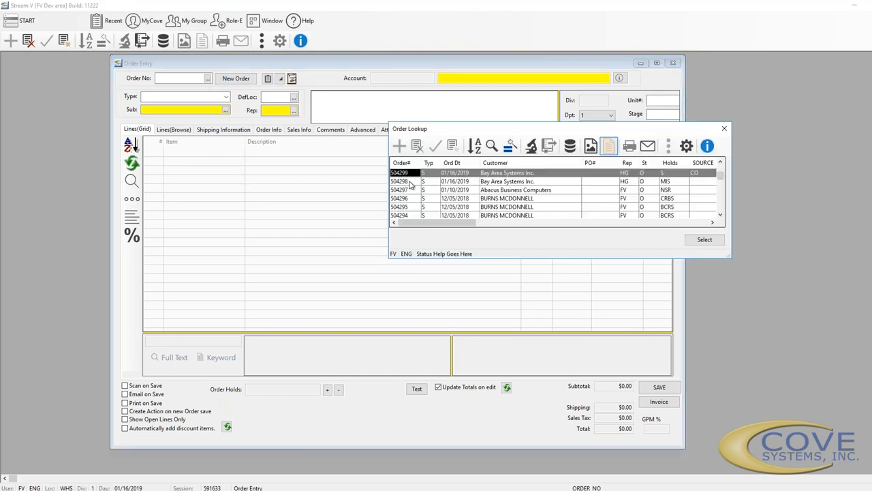
double_click(431, 181)
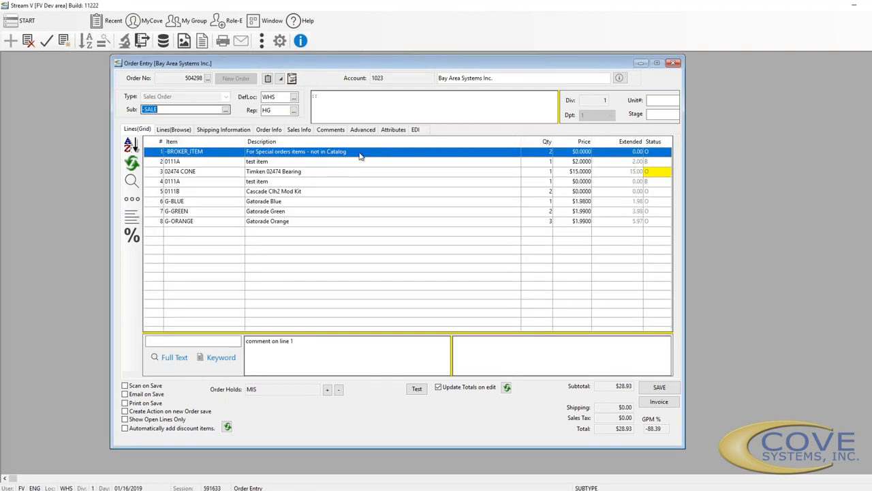
click(331, 143)
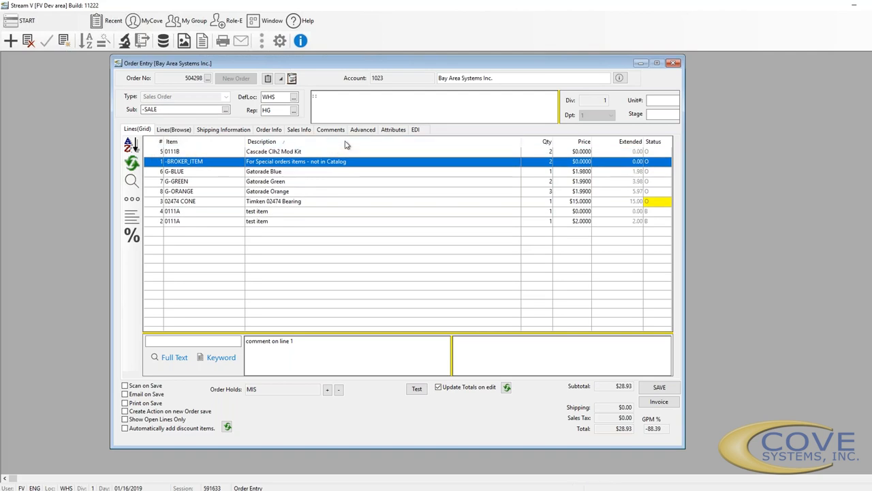
right_click(346, 144)
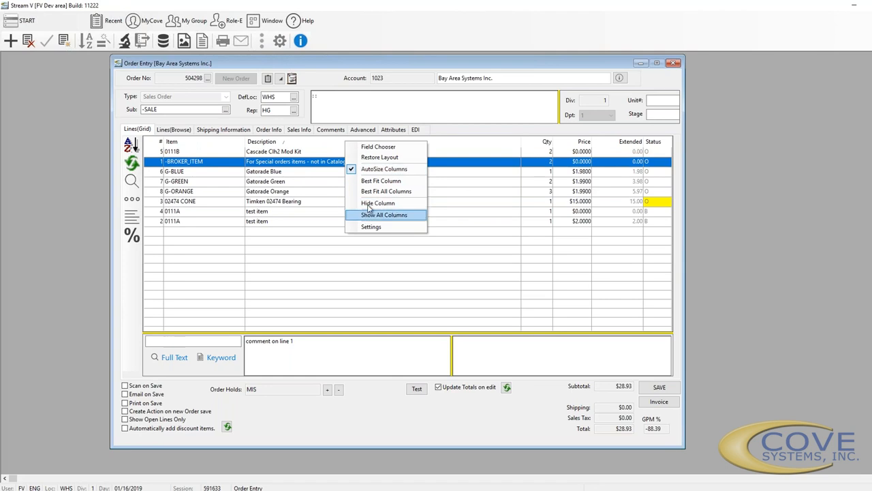
click(373, 147)
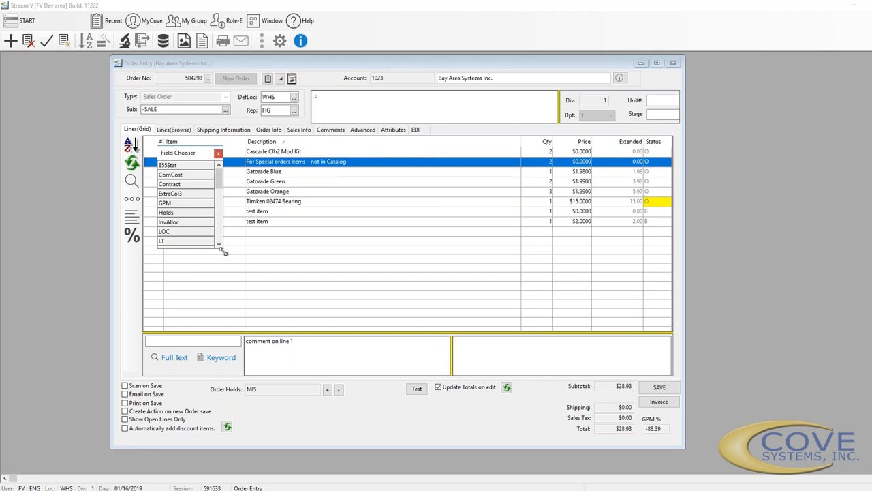
drag(220, 244, 224, 475)
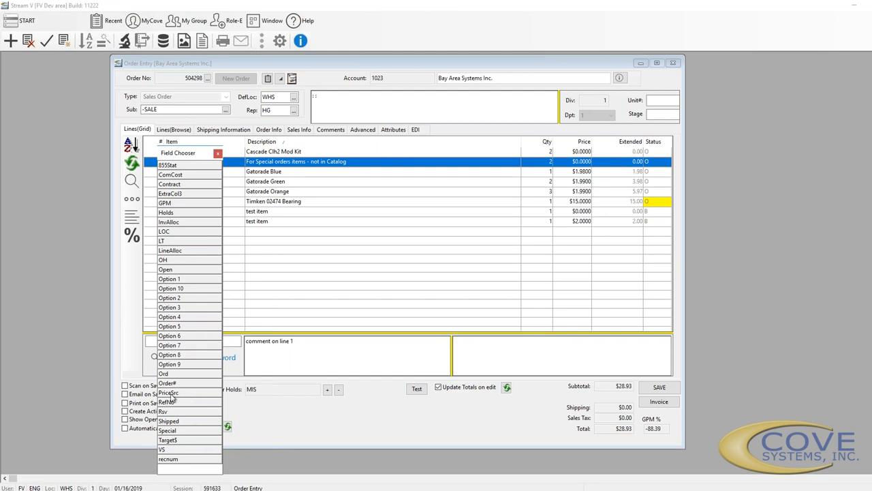
drag(169, 399, 551, 145)
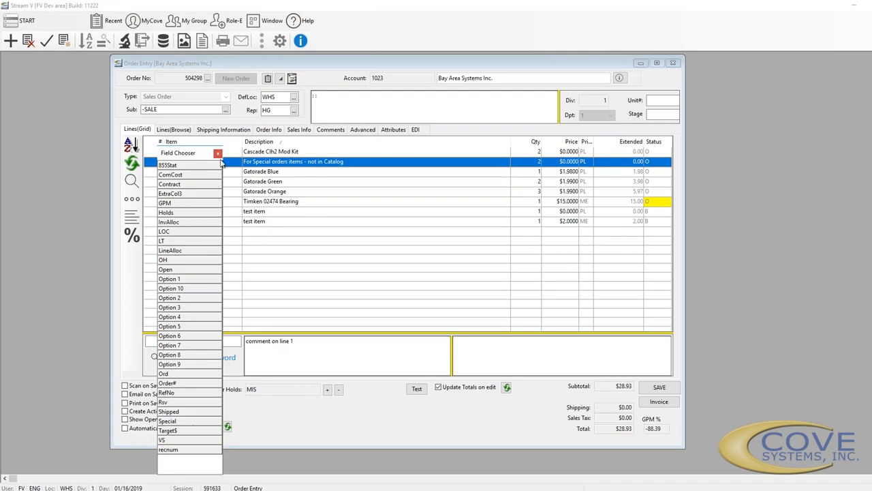
click(218, 153)
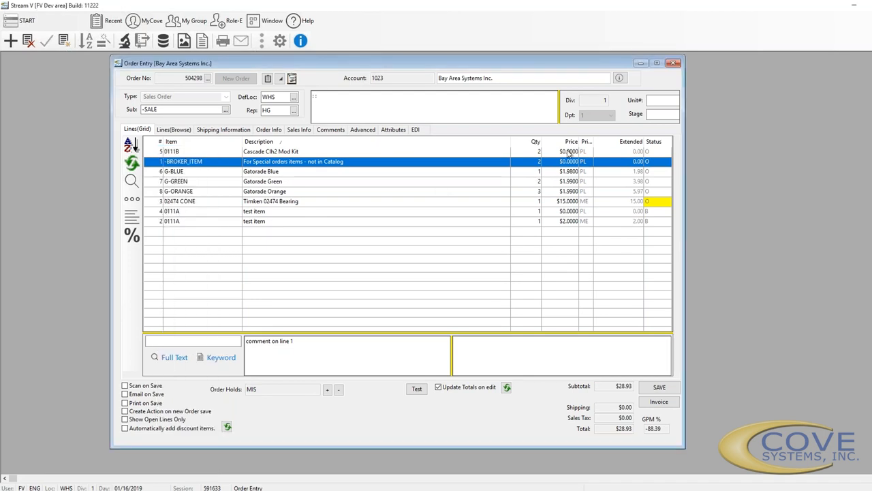
drag(583, 143, 538, 125)
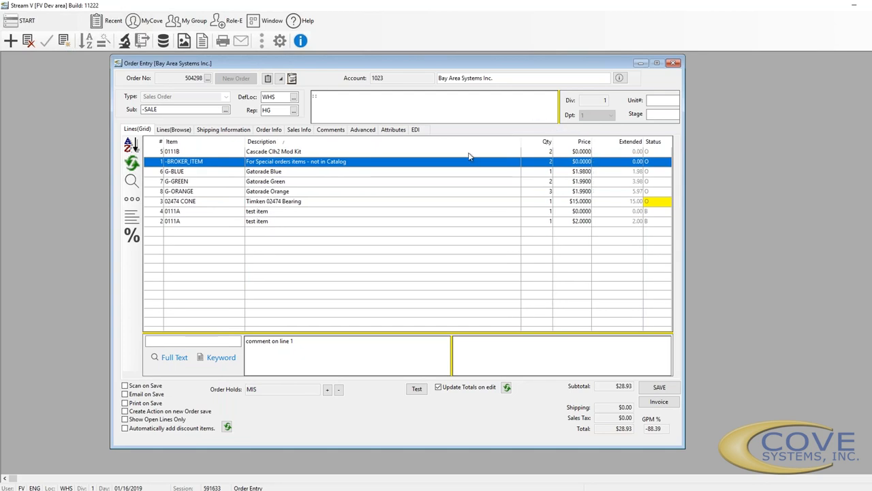
Zoom into line 1, -BROKER_ITEM, and reposition the item panel over the order
right_click(400, 169)
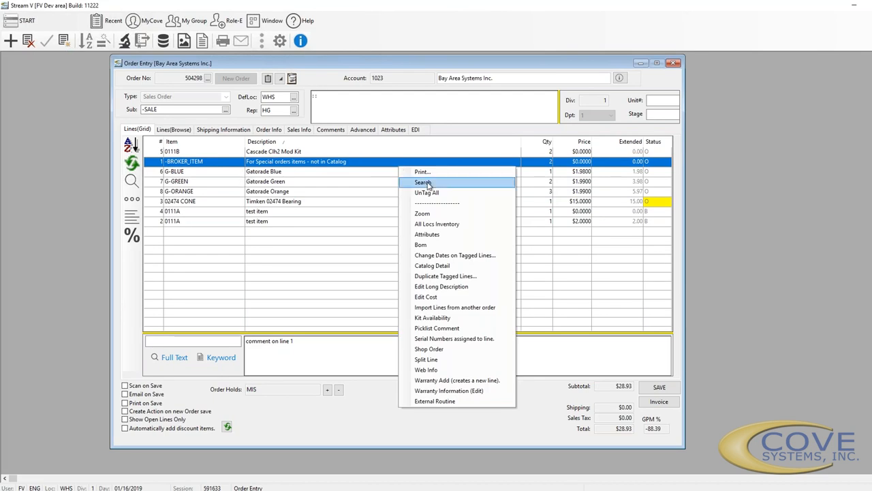
click(421, 214)
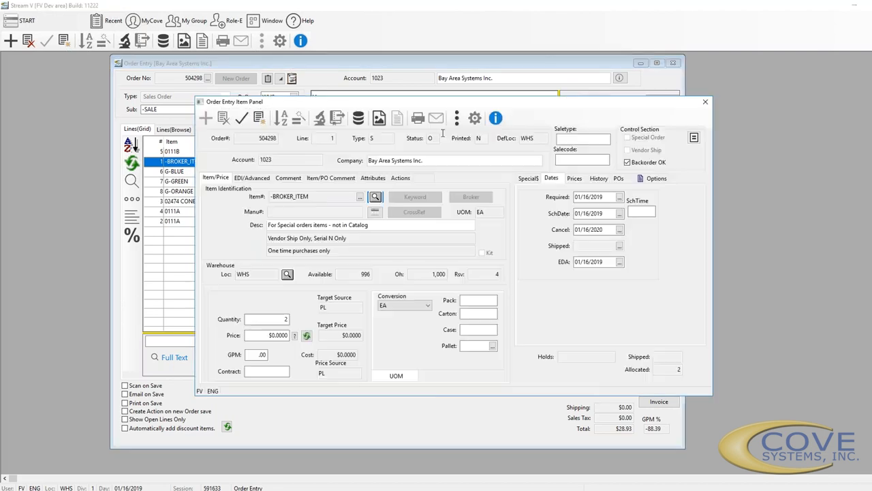
drag(482, 105, 596, 158)
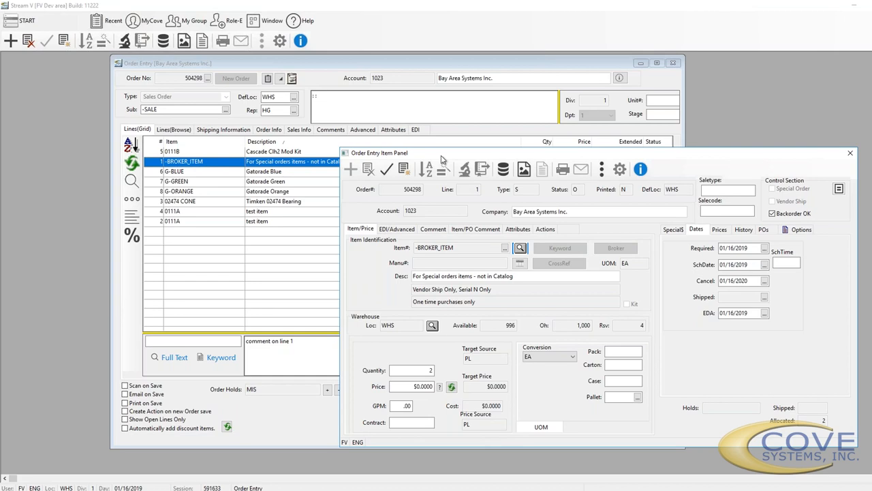
drag(442, 158, 84, 62)
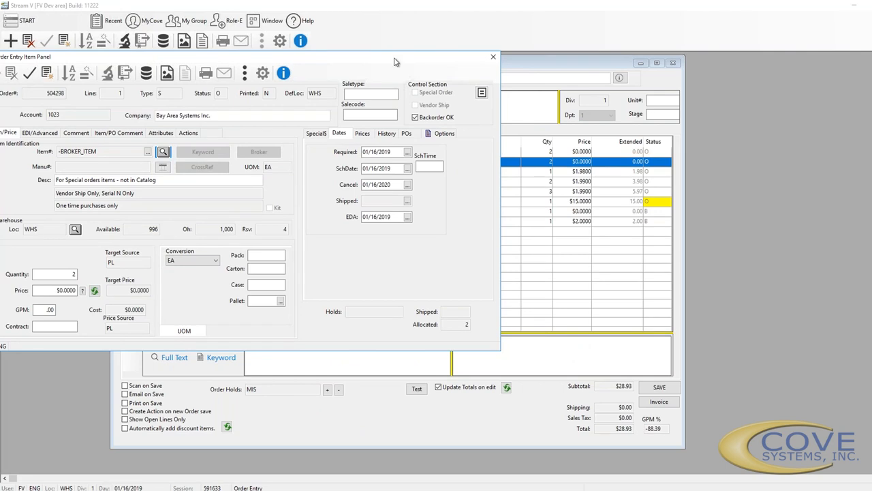
drag(412, 58, 425, 60)
drag(581, 68, 721, 99)
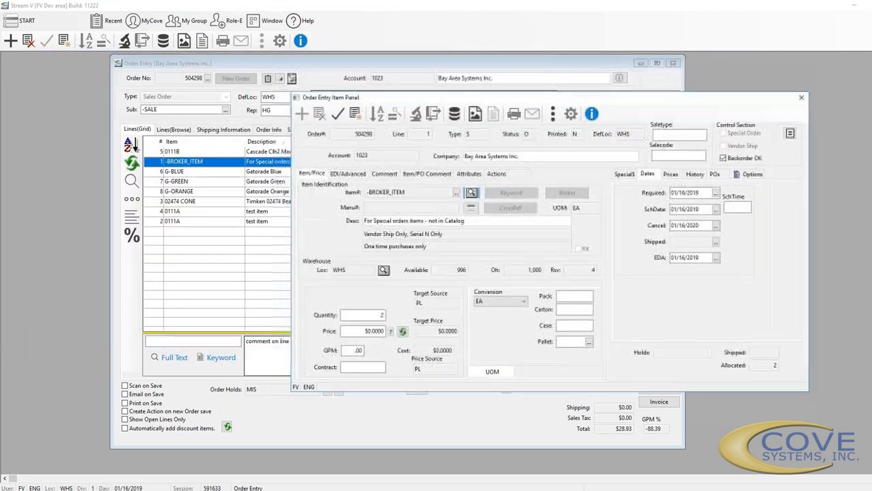
Visit the Saletype, Salecode and Contract fields of the item panel
click(677, 137)
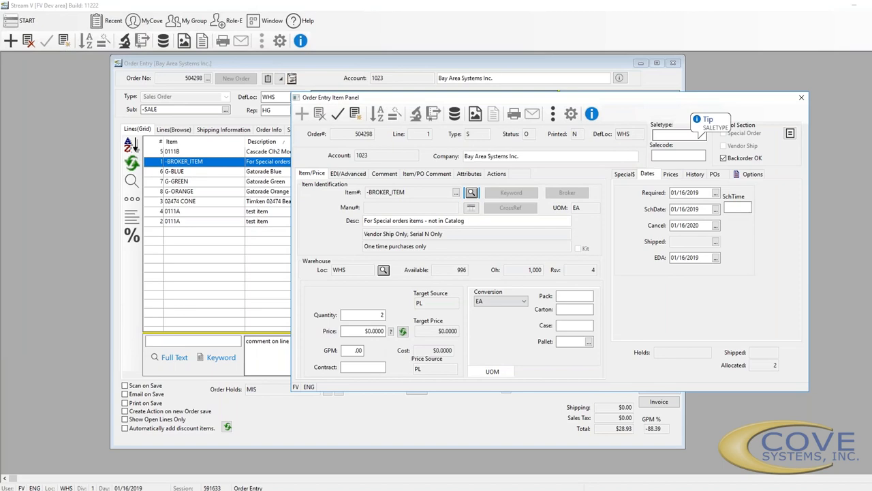
click(678, 156)
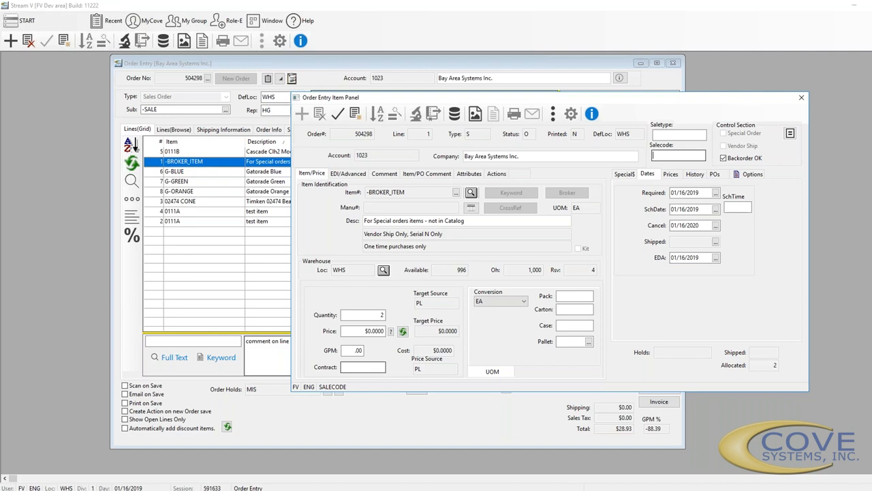
click(361, 368)
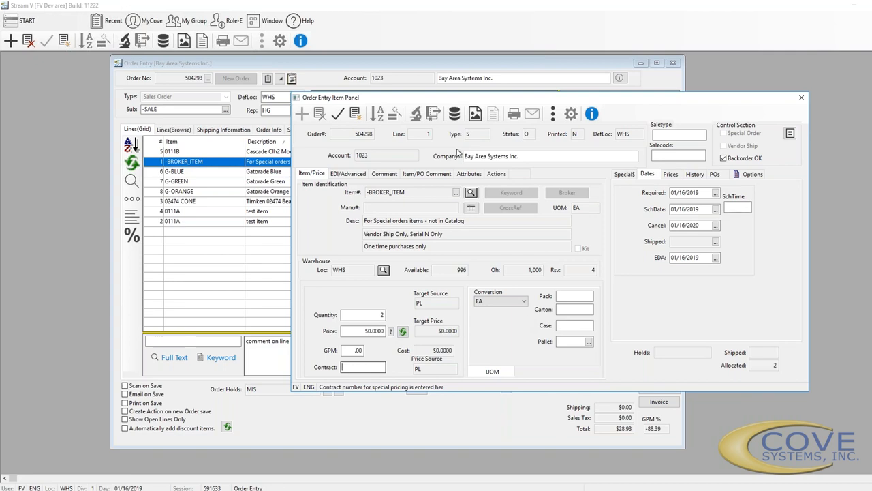
Check the EDI/Advanced PO item and line fields, then show the 'comment on line 1' comment
click(348, 174)
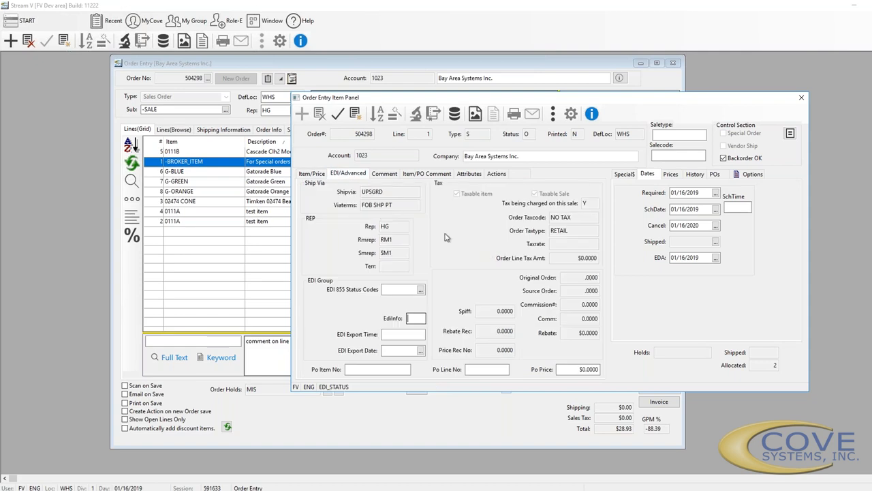
click(380, 174)
click(351, 175)
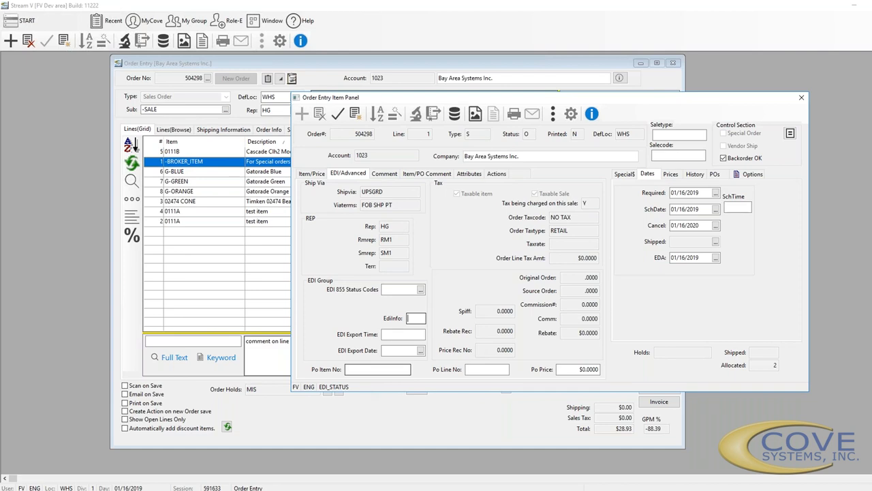
click(400, 370)
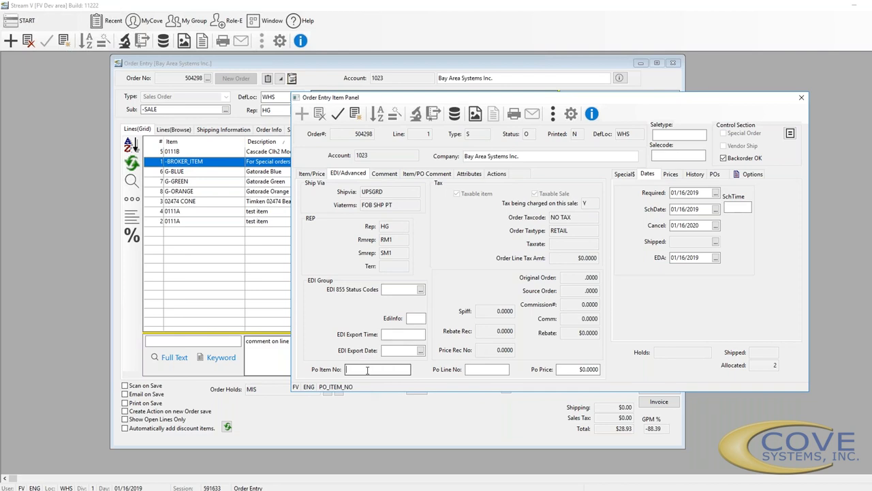
click(499, 368)
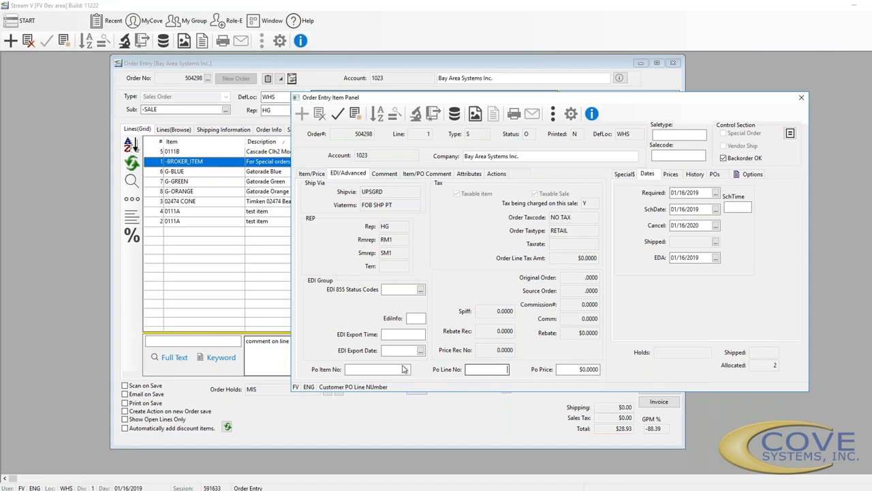
click(387, 173)
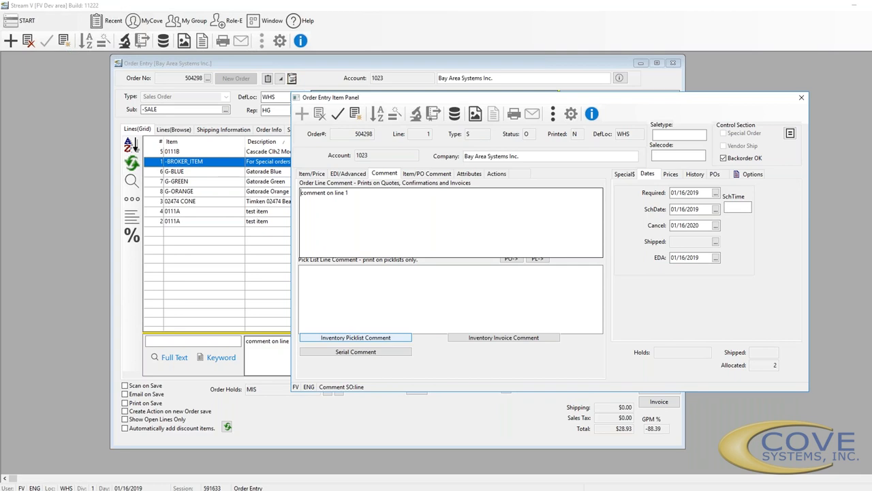
Check line 1's empty inventory invoice comment, then show its item, purchasing and line label comments
click(525, 339)
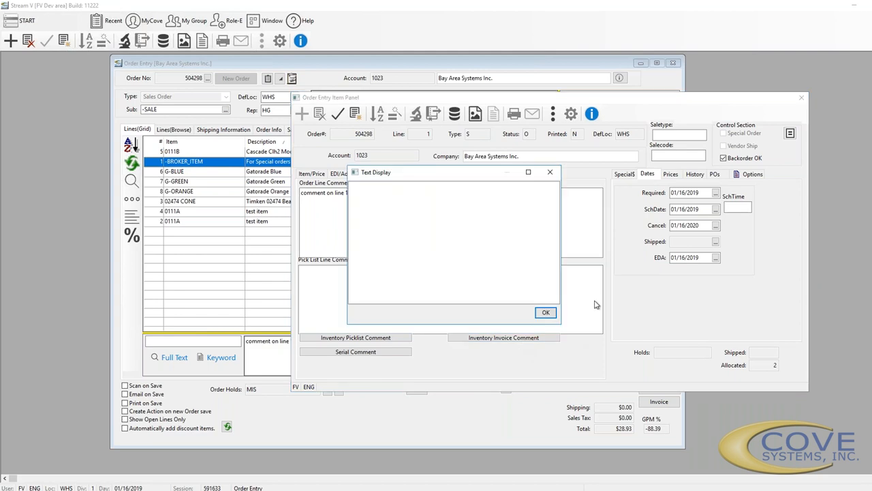
click(551, 174)
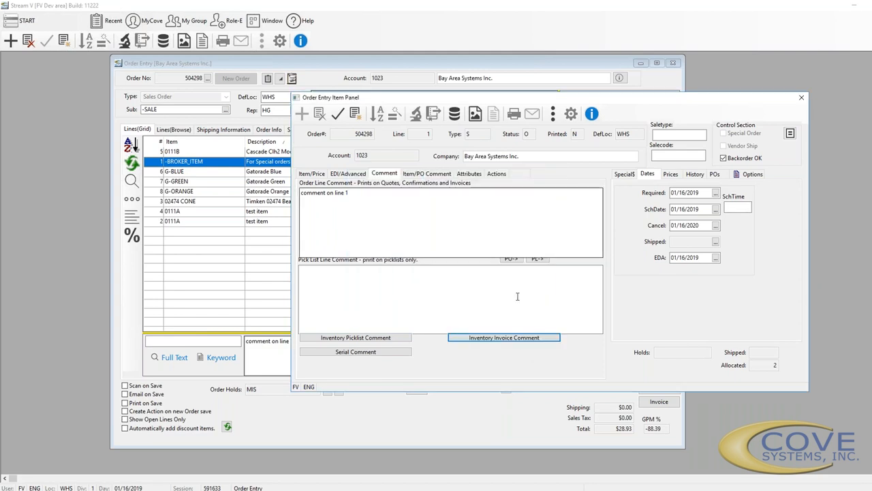
click(347, 353)
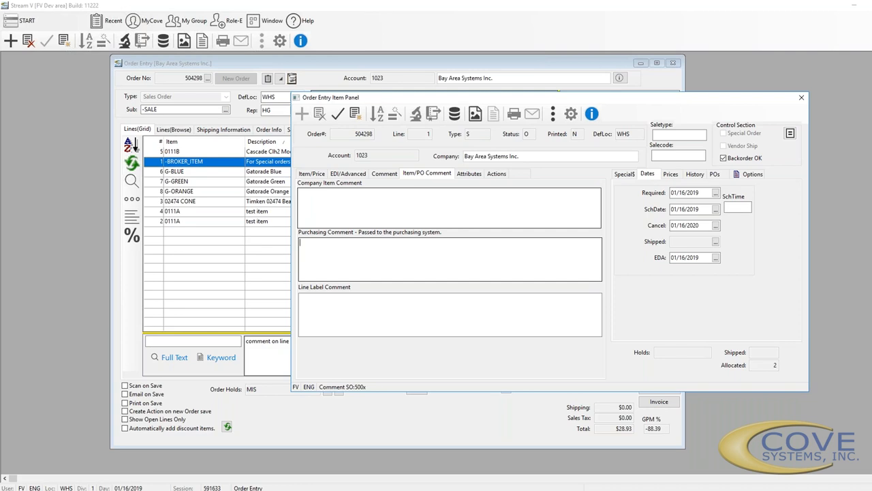
Give line 1 the DVD Config Info attributes (Faceplate Color, Port#, Position, Type), then view its empty actions
click(470, 174)
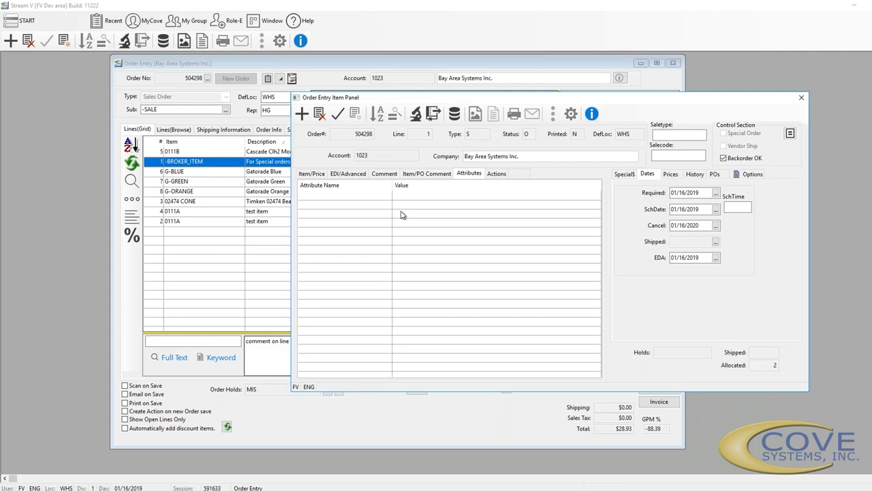
double_click(363, 212)
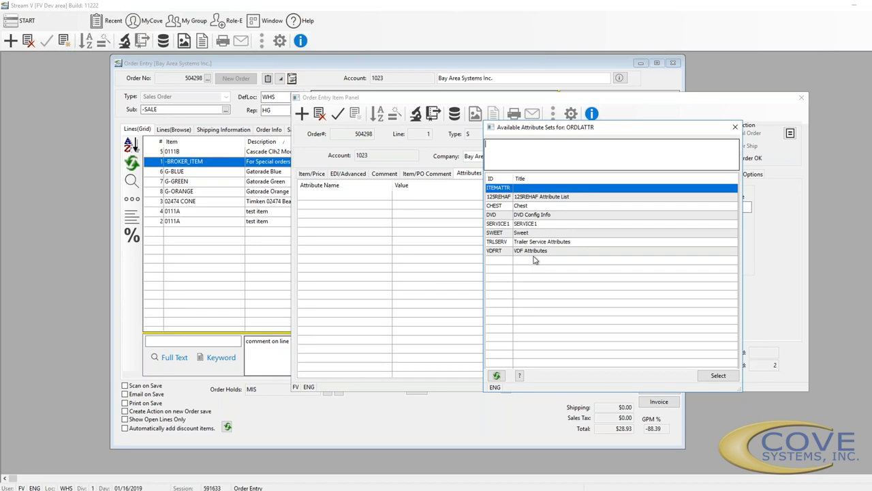
double_click(527, 215)
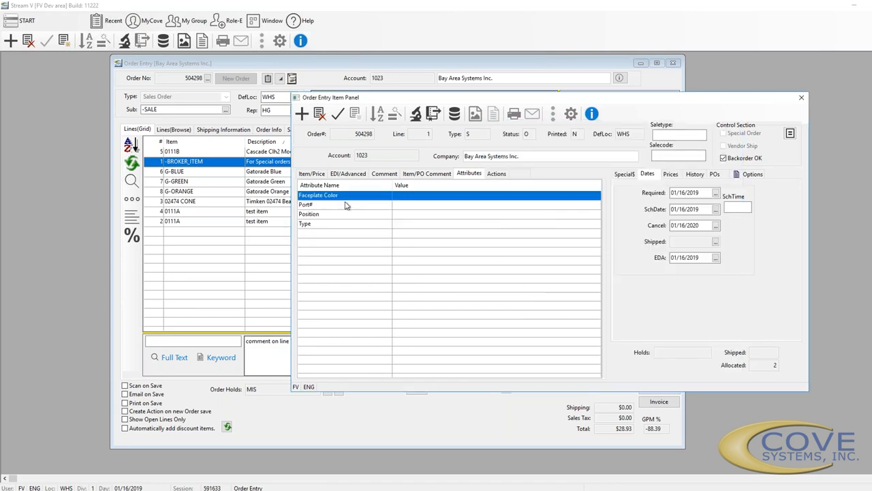
click(497, 174)
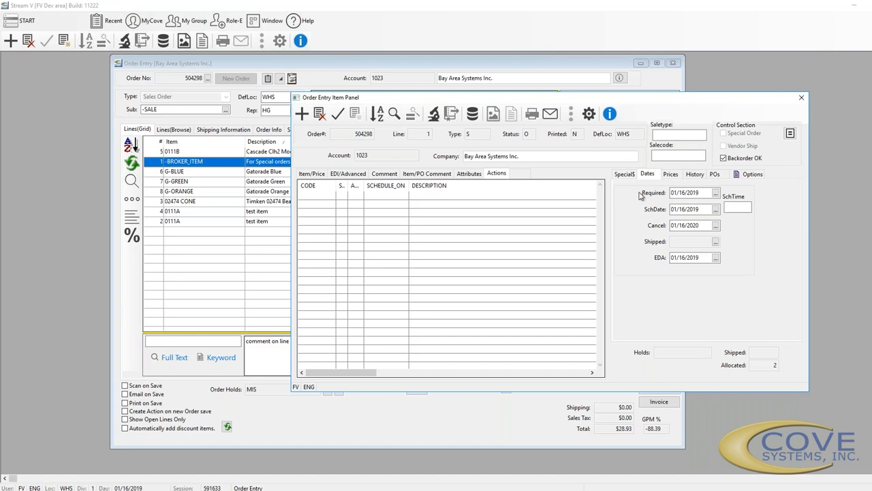
Review line 1's Special$, Prices, History and POs tabs, ending in its empty Option1 field
click(625, 175)
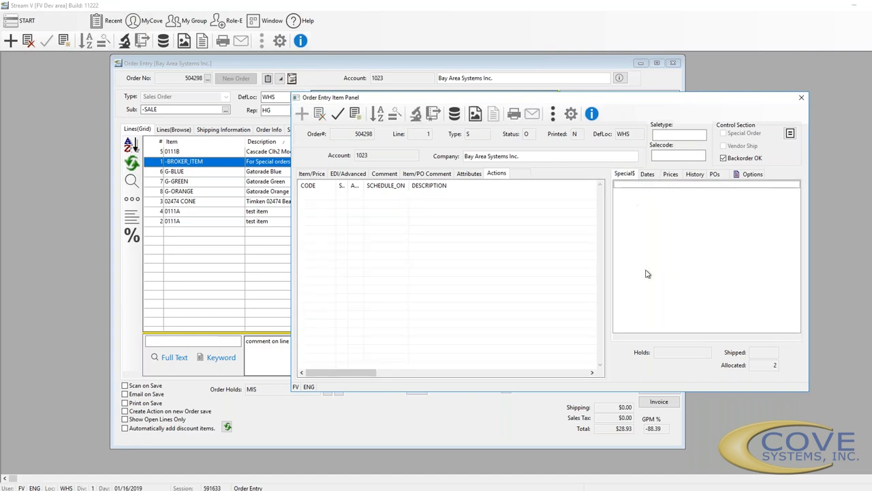
click(671, 175)
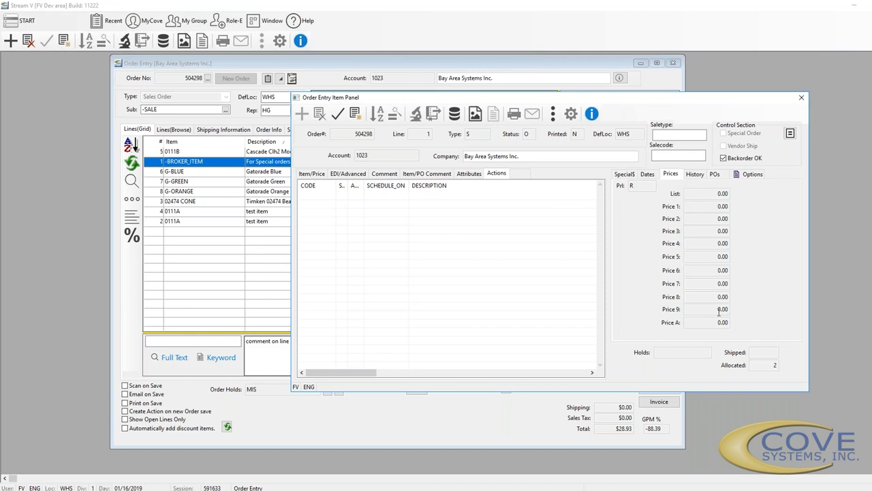
click(695, 174)
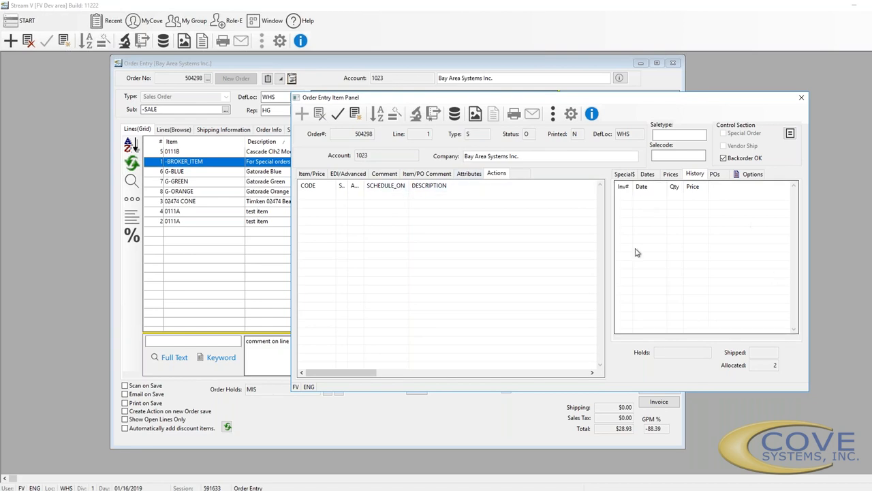
click(714, 174)
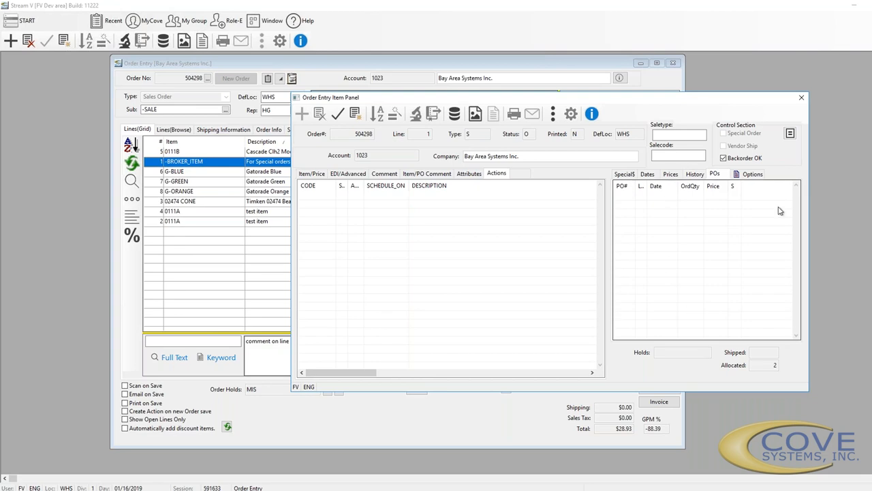
click(754, 175)
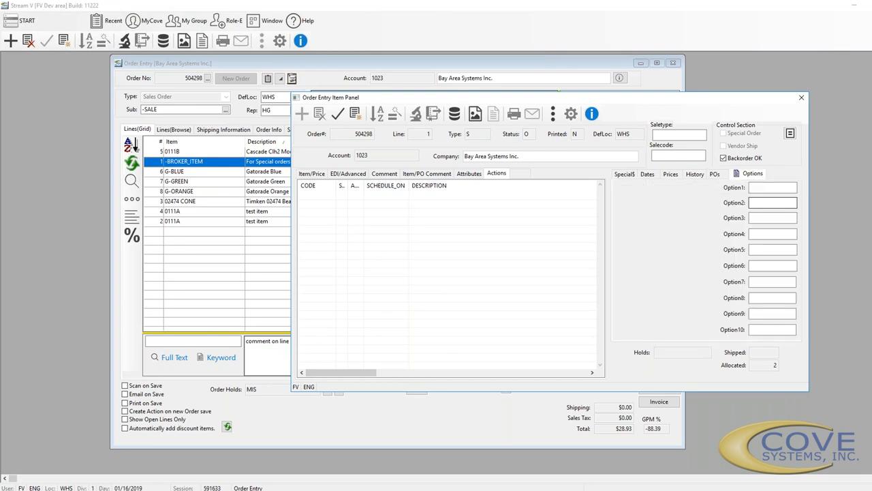
click(769, 187)
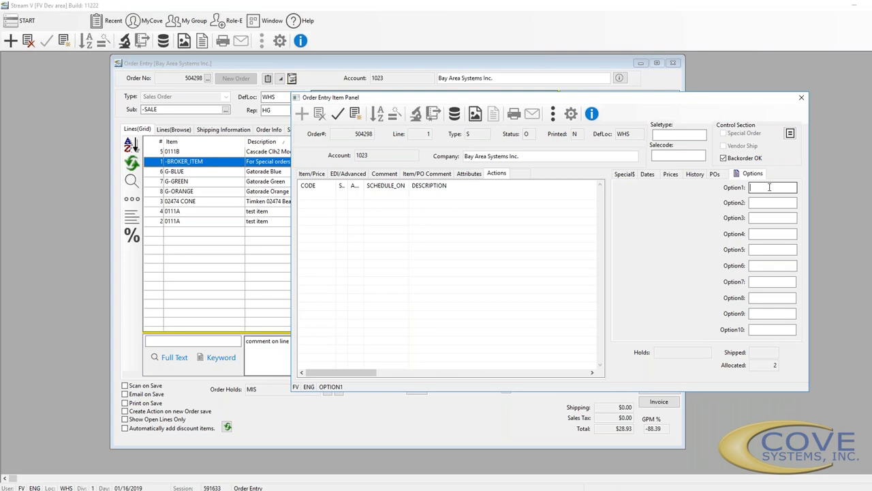
Bring up the target price calculation for the -BROKER_ITEM line from its Item/Price view
click(552, 113)
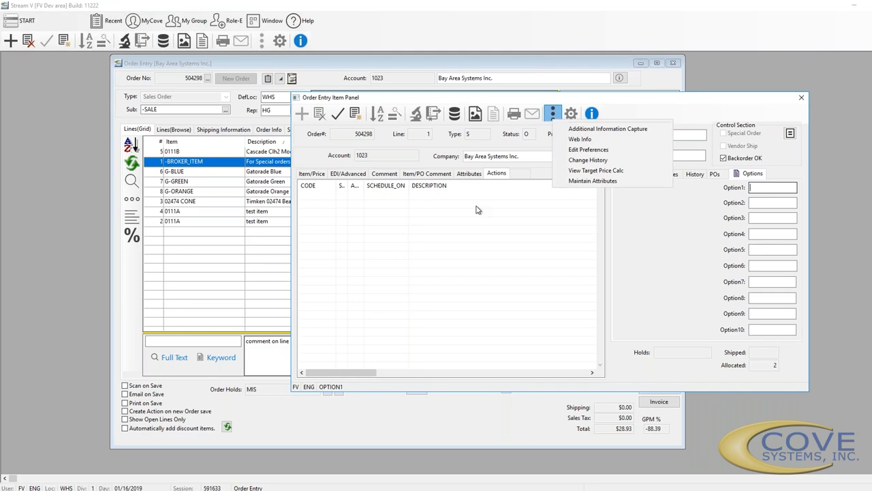
click(308, 175)
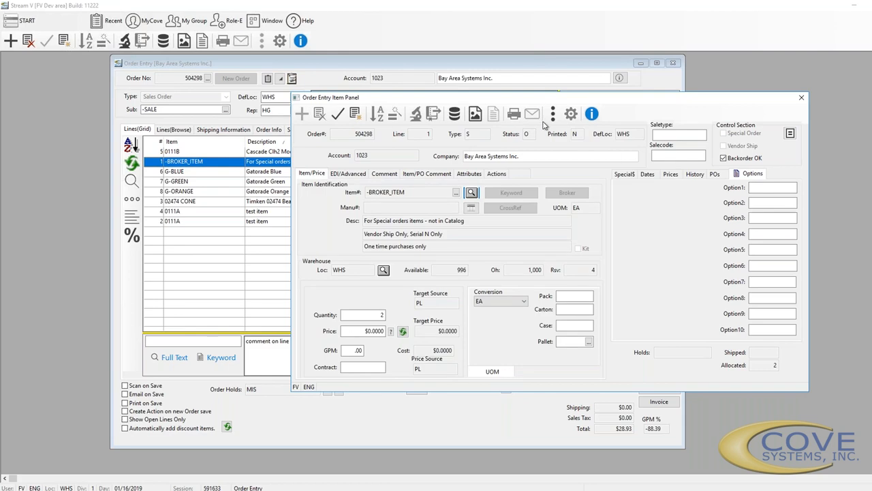
click(550, 117)
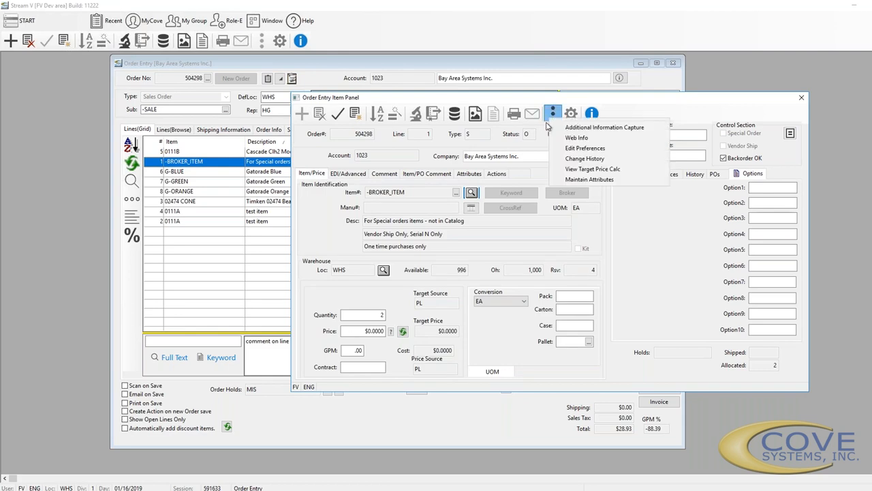
click(576, 169)
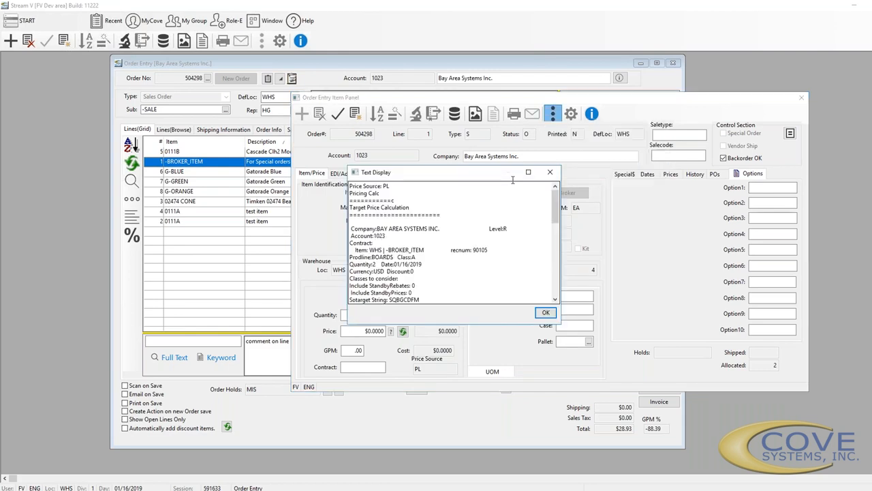
Enlarge the calculation window, read the PL price source and Company–StandbyPrices settings, then close it
drag(485, 176, 582, 56)
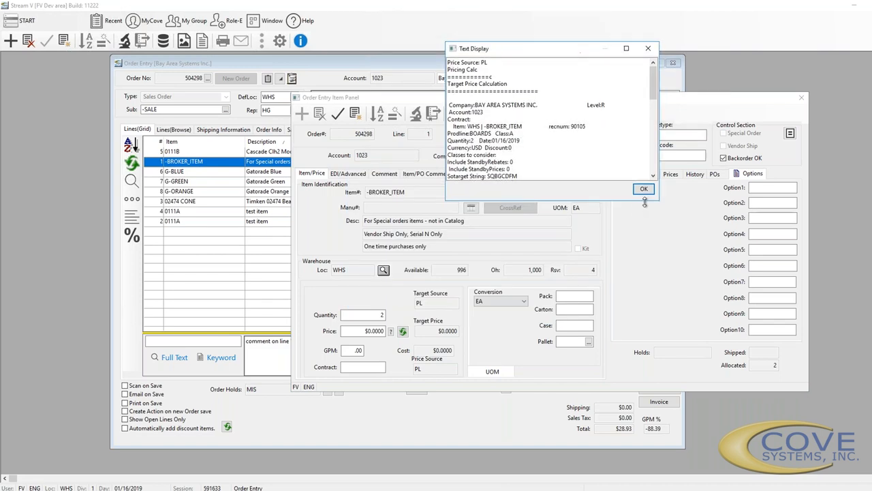
drag(651, 204, 682, 455)
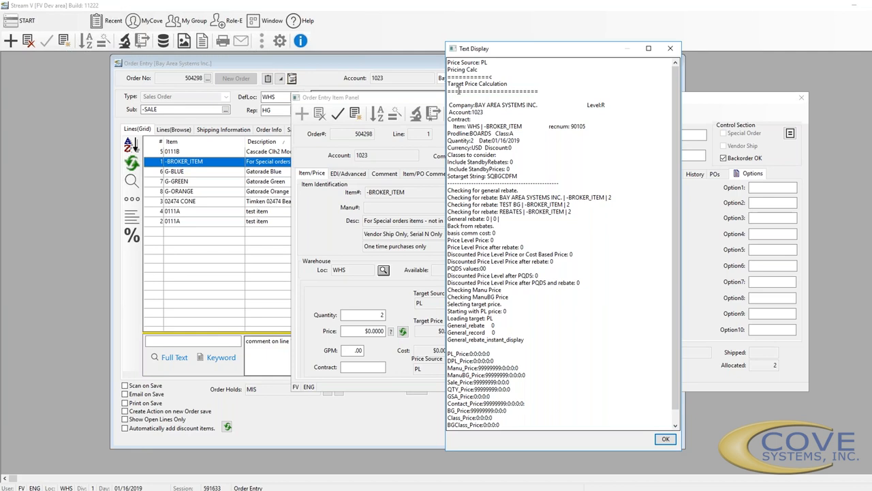
double_click(487, 62)
drag(450, 104, 593, 168)
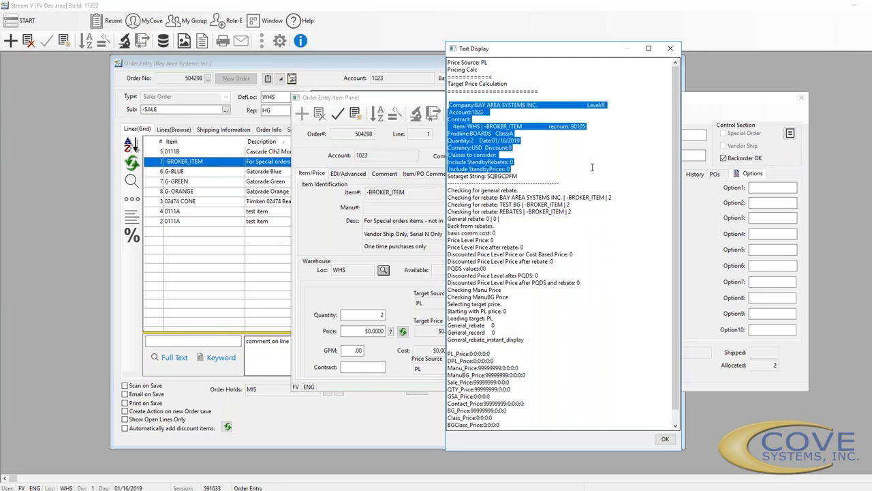
click(509, 191)
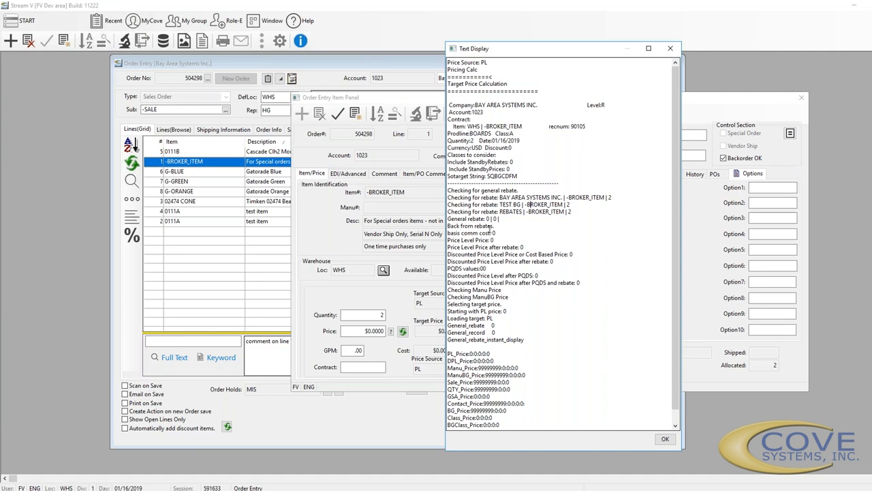
scroll(491, 231, down, 2)
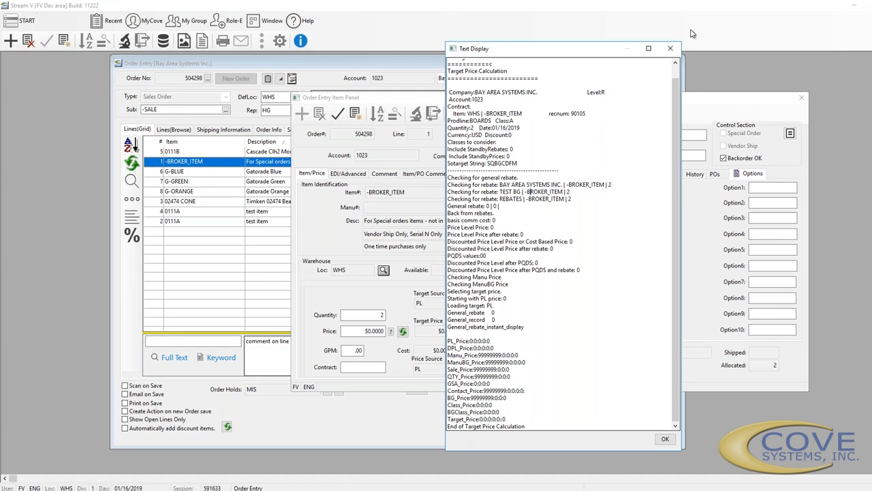
click(670, 48)
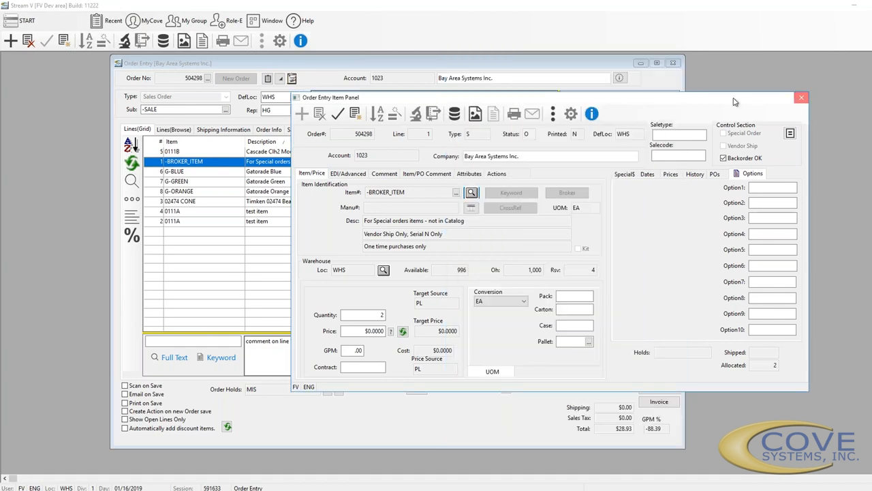
Check the target price calculation for line 3, the 02474 CONE bearing
click(802, 97)
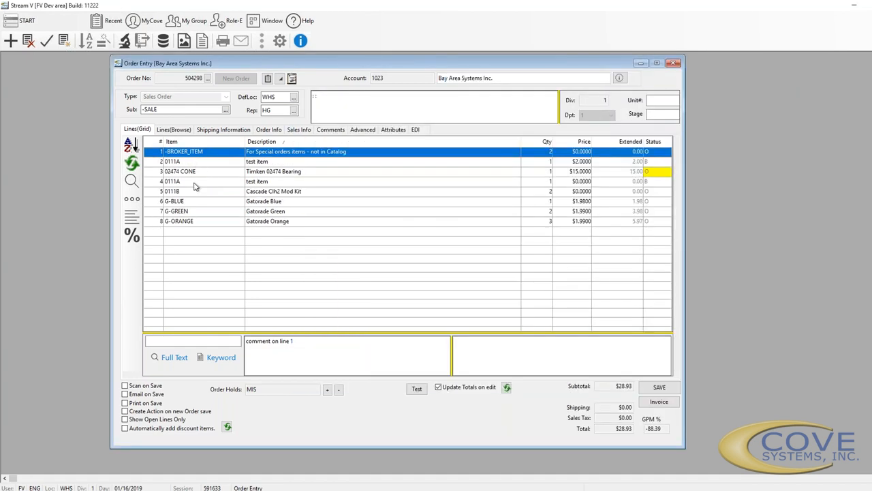
click(200, 174)
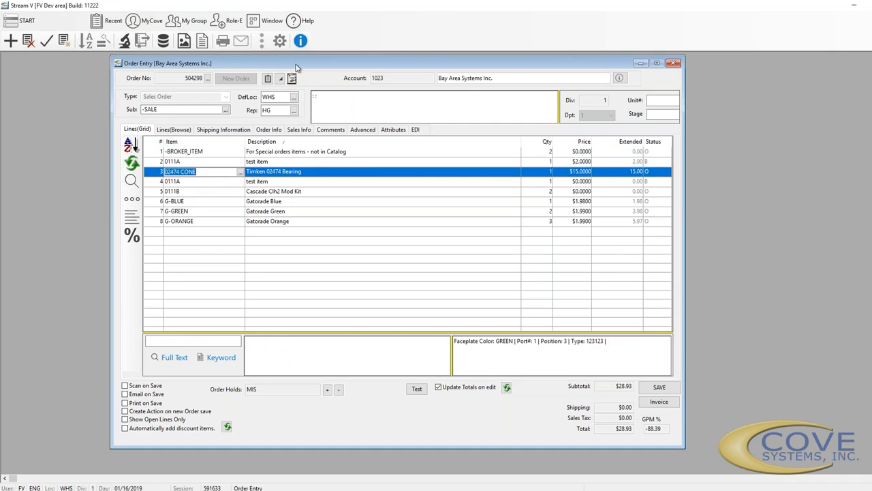
right_click(277, 175)
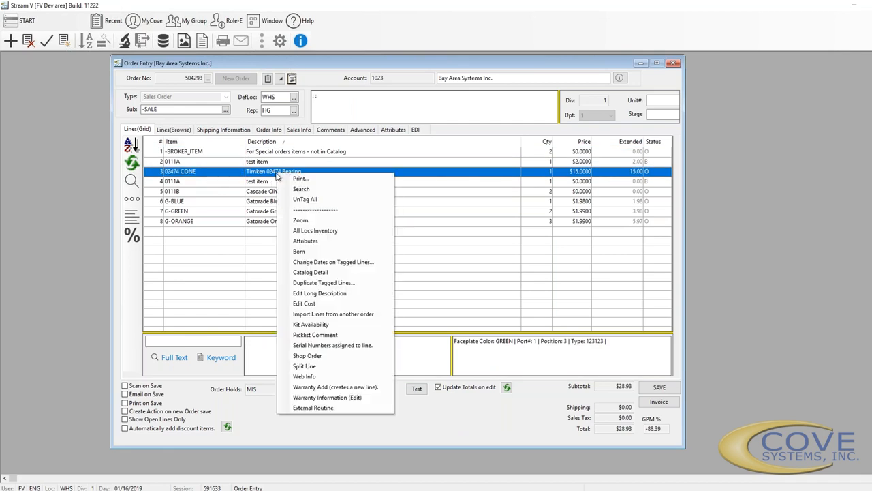
click(301, 220)
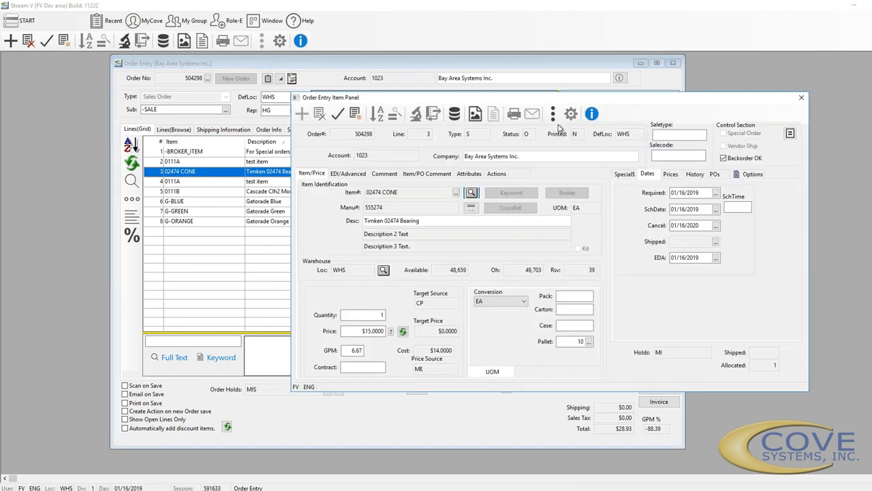
click(552, 113)
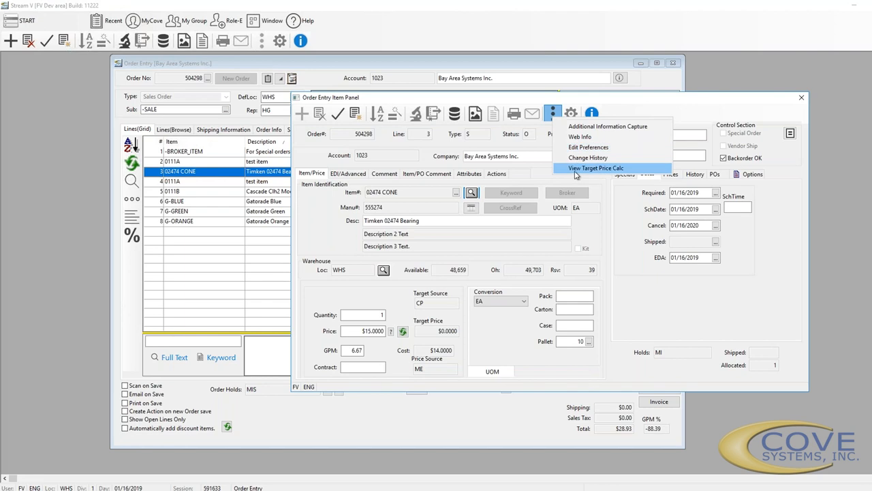
click(576, 169)
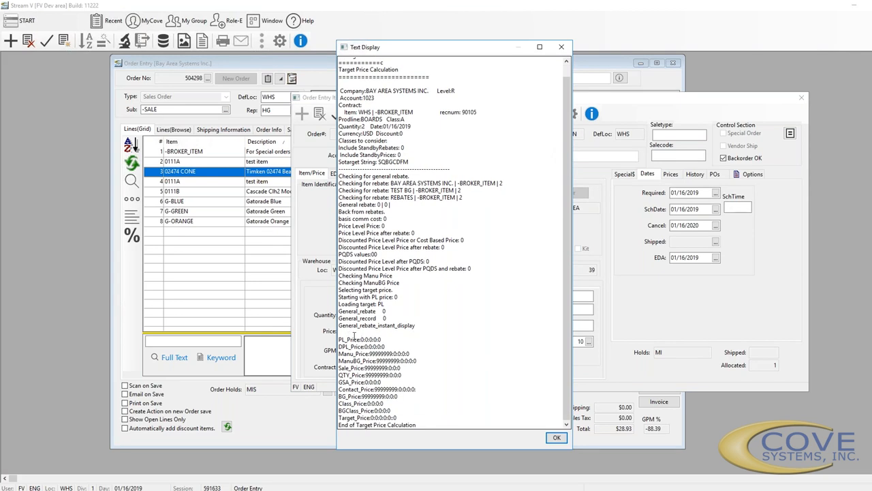
click(561, 47)
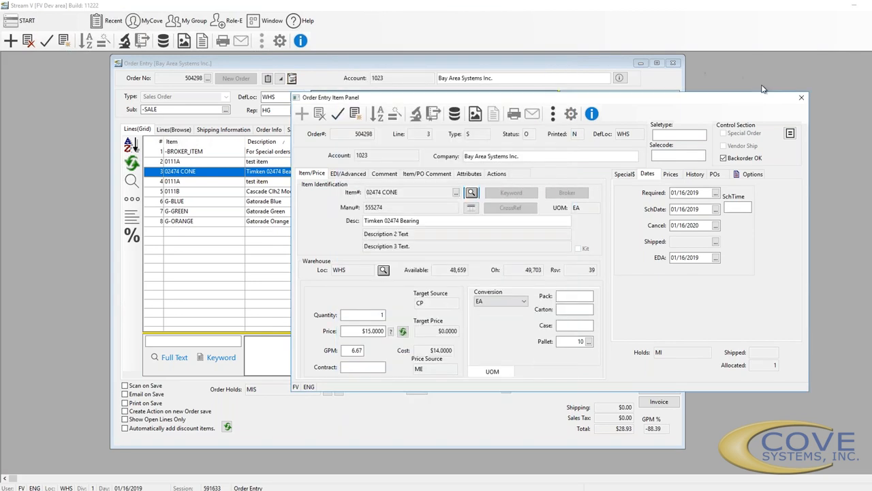
click(801, 97)
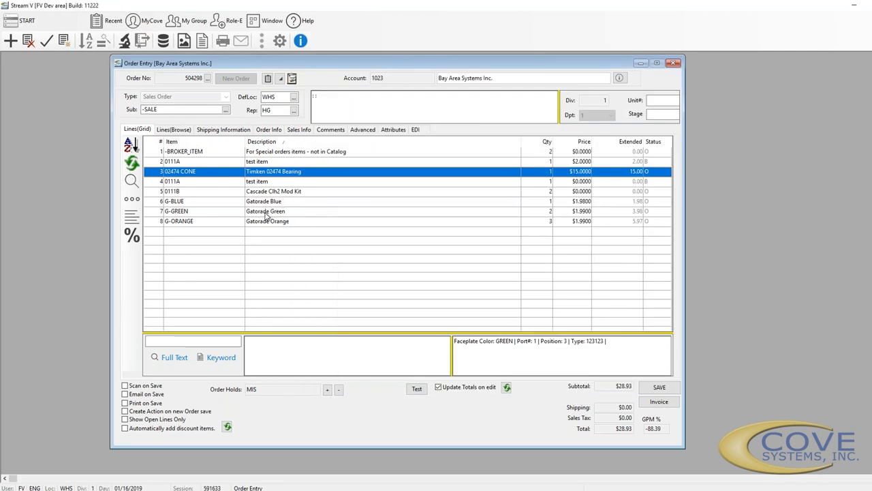
Open line 6 (G-BLUE) in the item panel and bring up its target price calculation
click(260, 204)
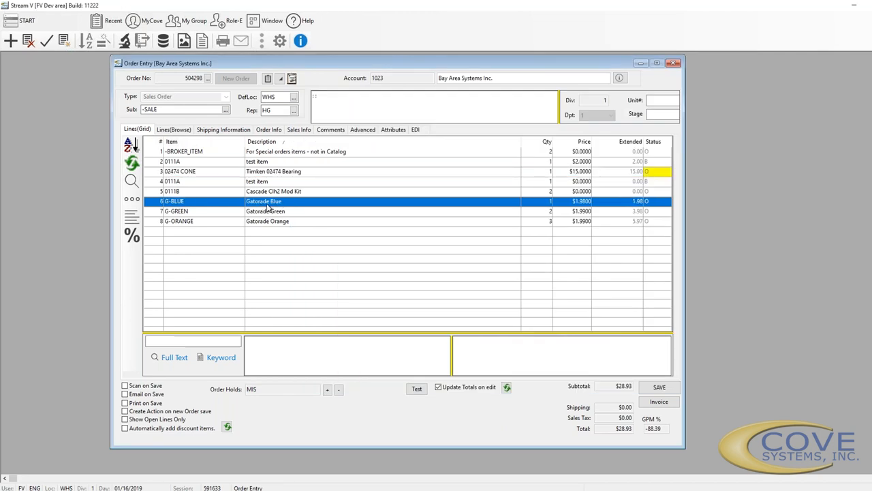
right_click(264, 203)
click(315, 253)
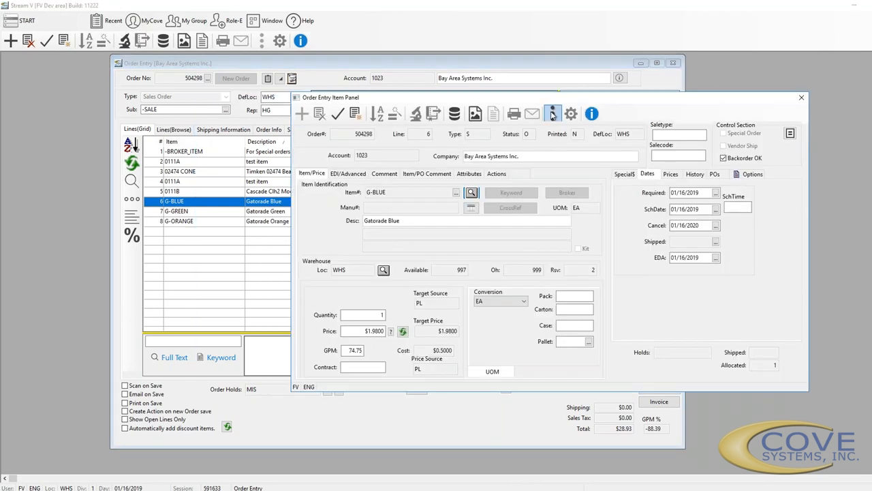
click(553, 112)
click(593, 163)
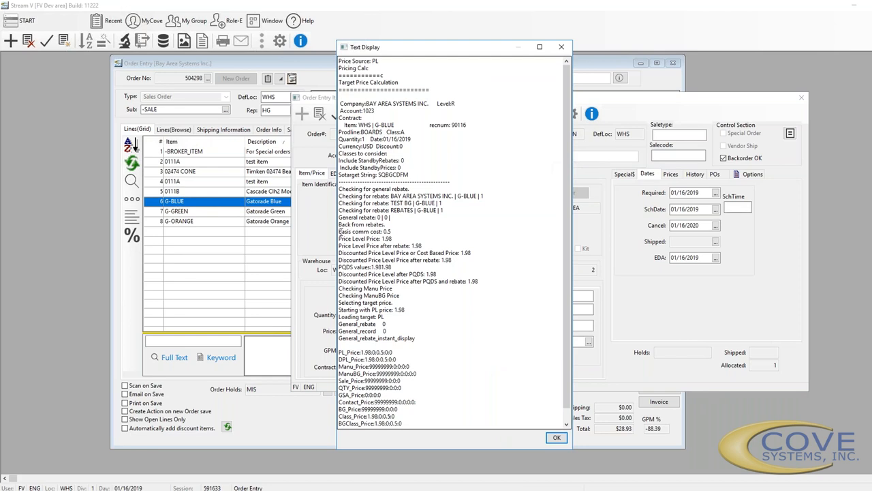
Read G-BLUE's 1.98 price level price, Manu/ManuBG checks and computed target price, then close it
drag(339, 238, 415, 235)
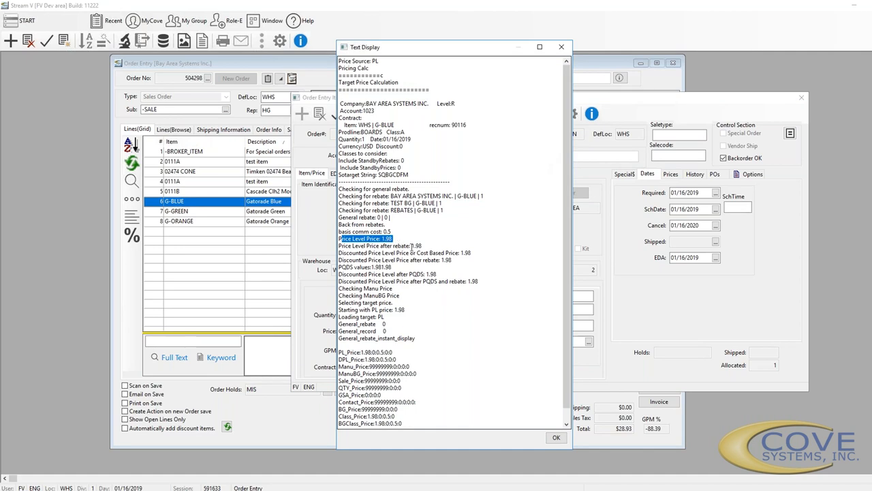
click(411, 245)
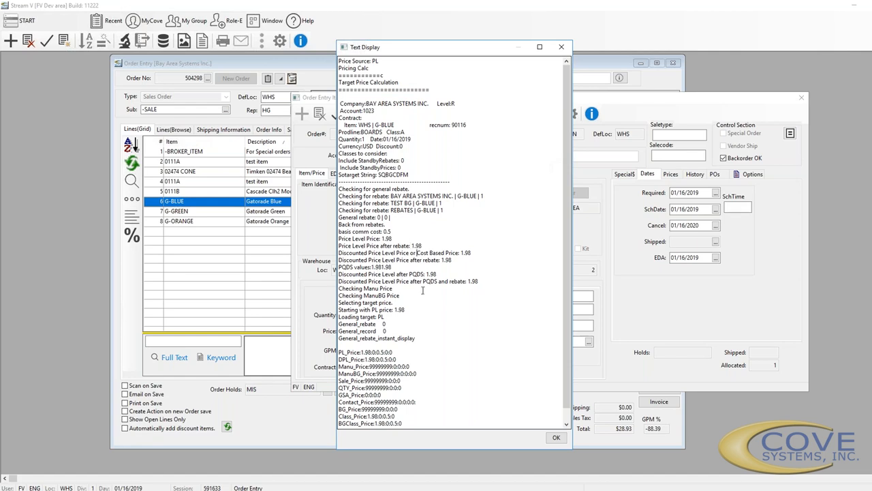
click(395, 288)
click(401, 296)
scroll(369, 423, down, 1)
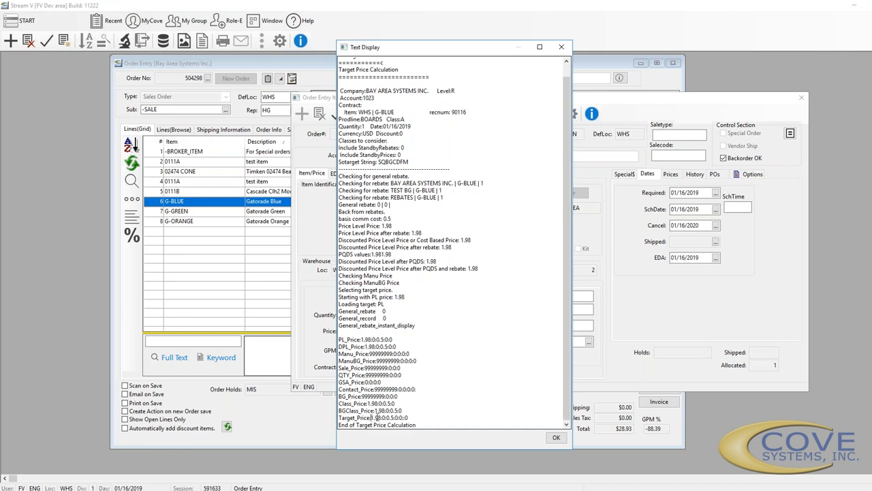
drag(372, 417, 385, 413)
click(556, 436)
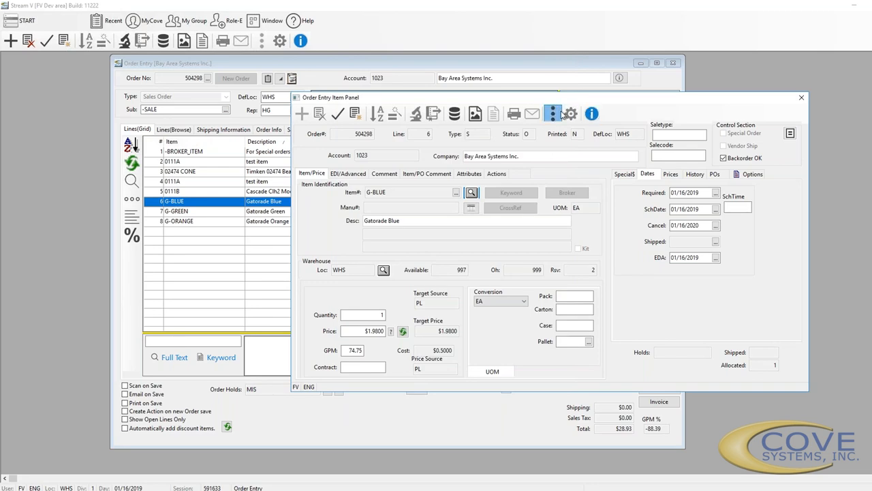
Check the G-BLUE line's change history, which is empty
click(555, 113)
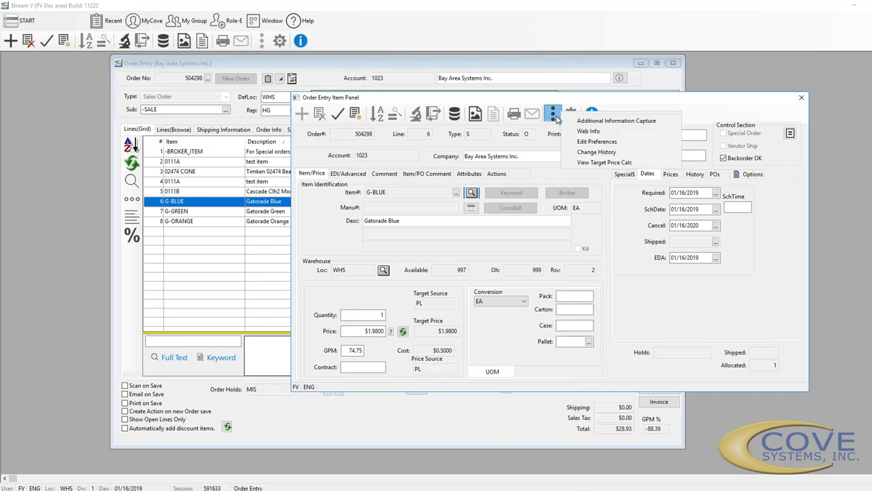
click(604, 154)
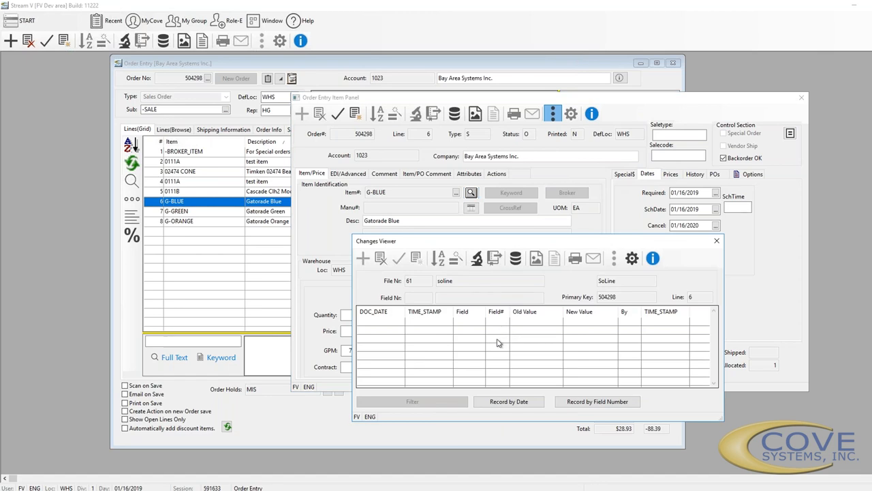
click(717, 242)
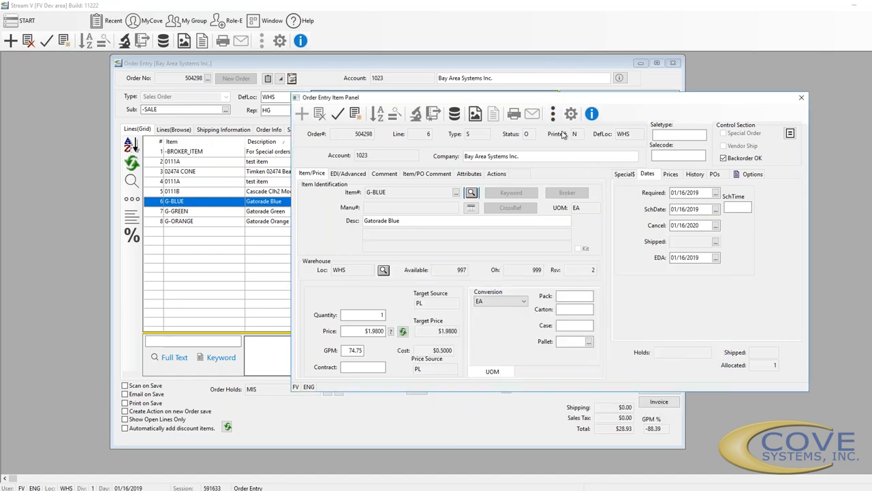
Look over the item panel preferences without changes, then close the G-BLUE item panel
click(551, 114)
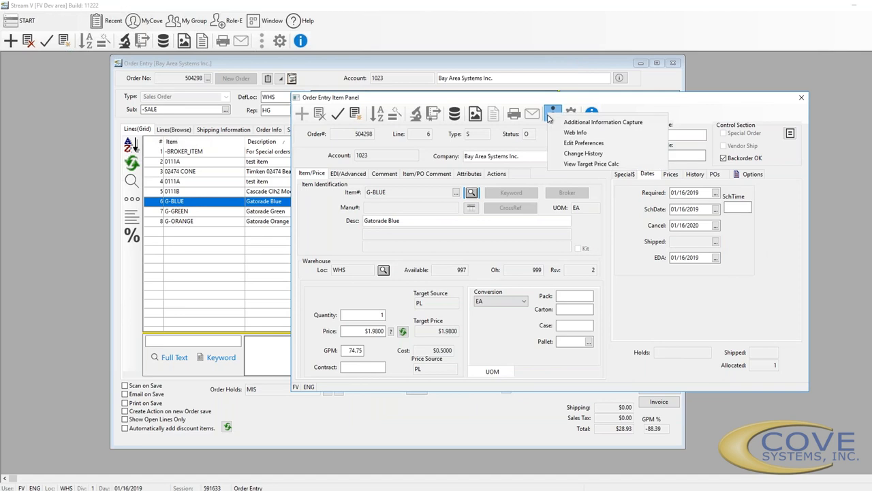
click(602, 143)
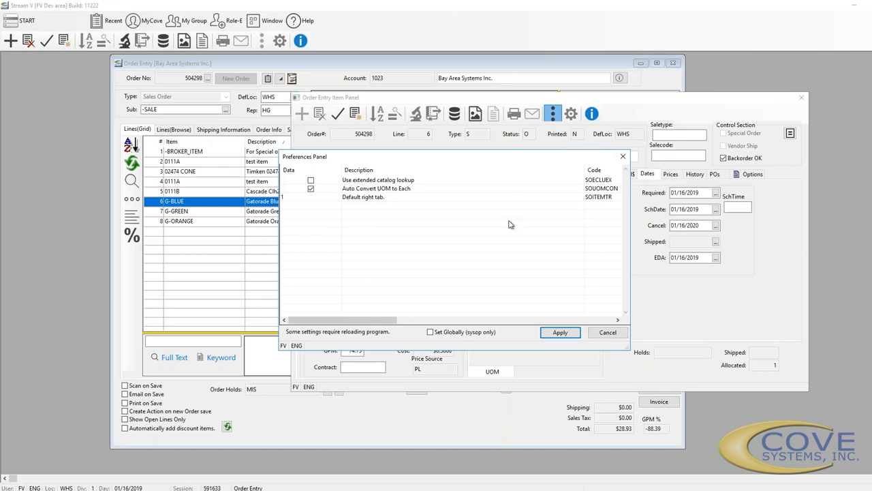
click(622, 156)
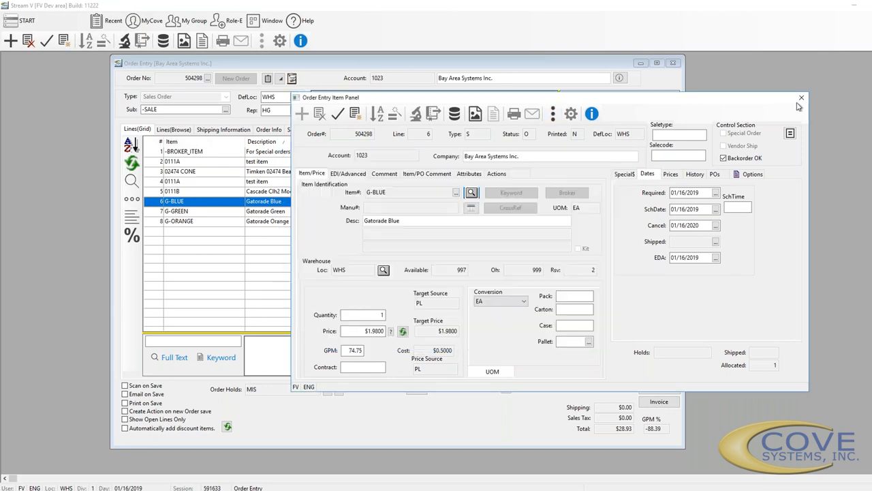
click(802, 98)
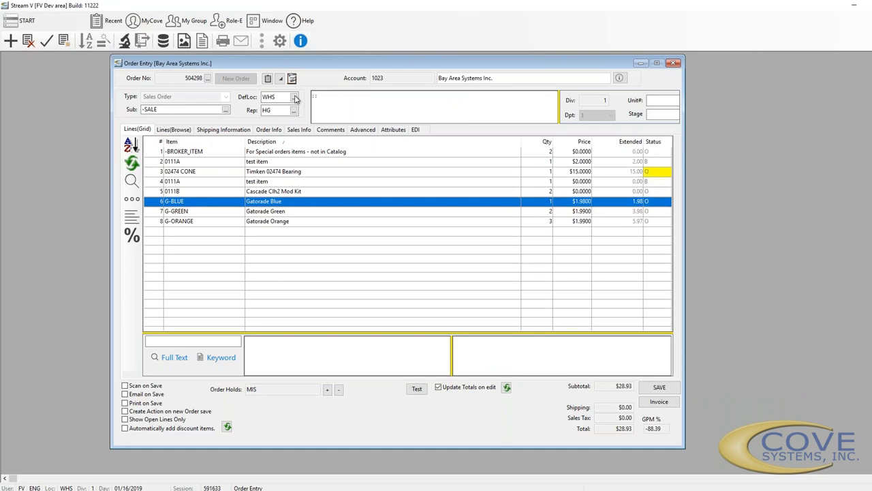
click(319, 94)
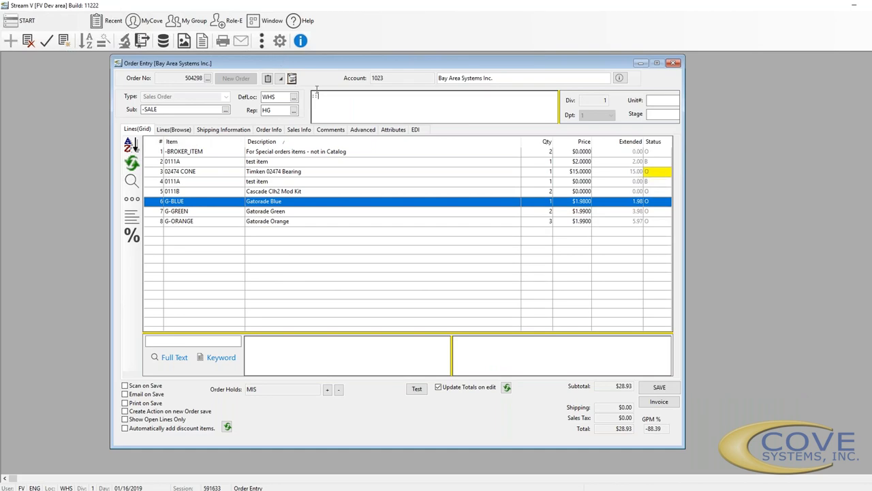
click(262, 41)
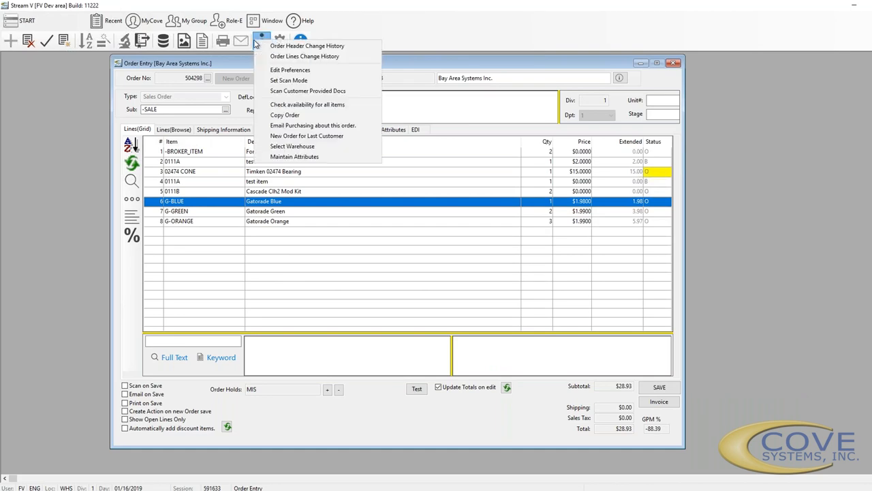
click(327, 69)
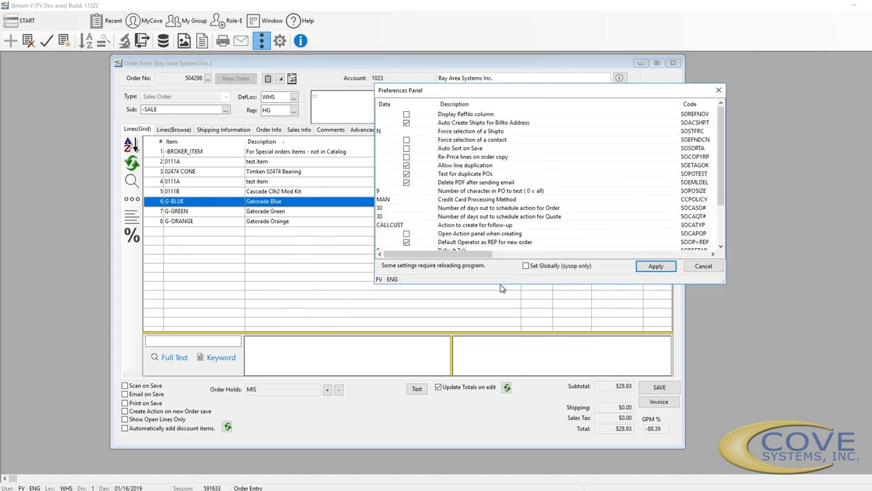
drag(500, 284, 531, 382)
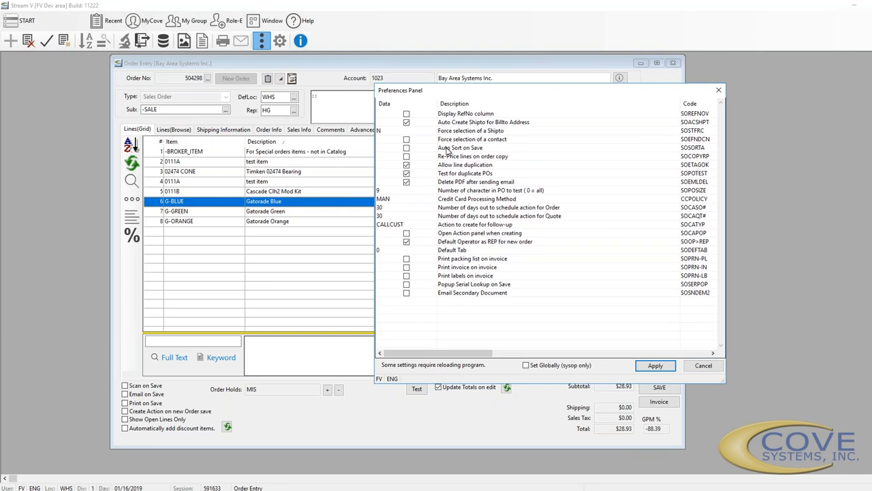
click(468, 182)
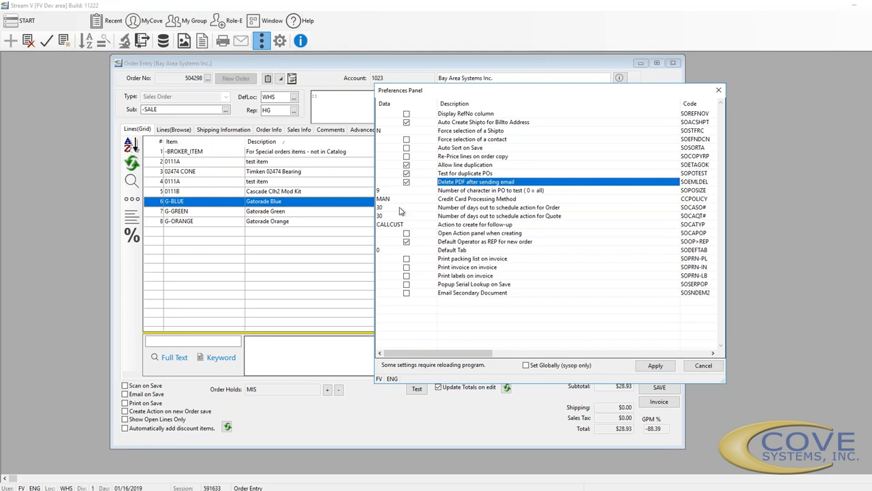
ctrl+click(495, 201)
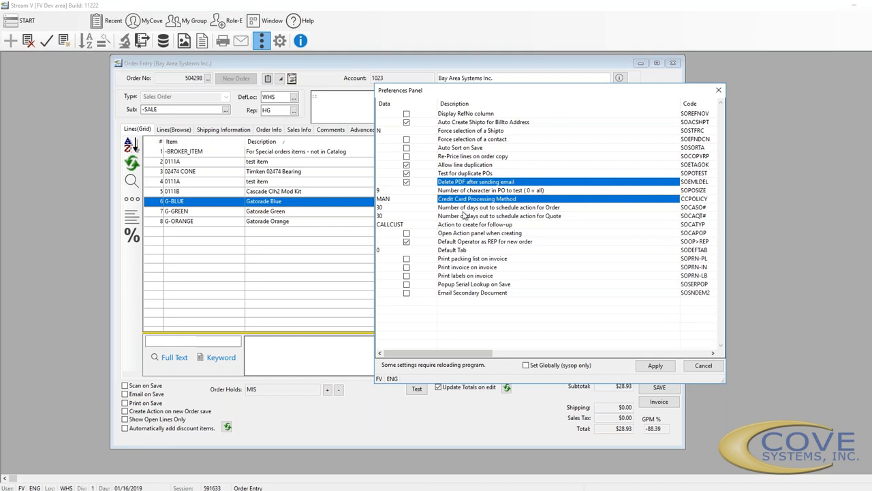
ctrl+click(467, 208)
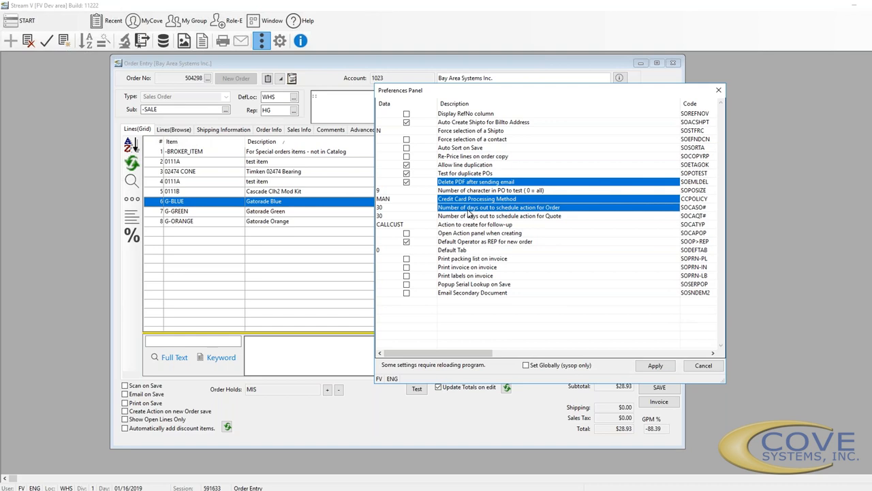
ctrl+click(465, 216)
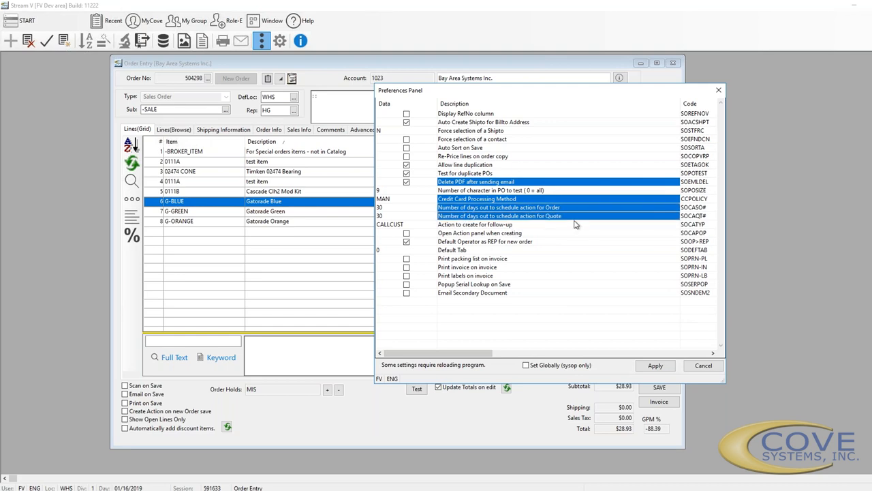
ctrl+click(540, 225)
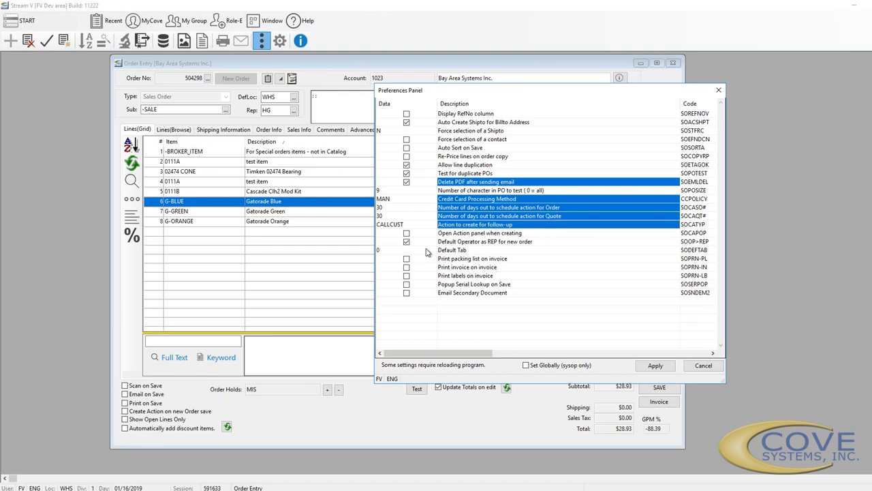
ctrl+click(458, 234)
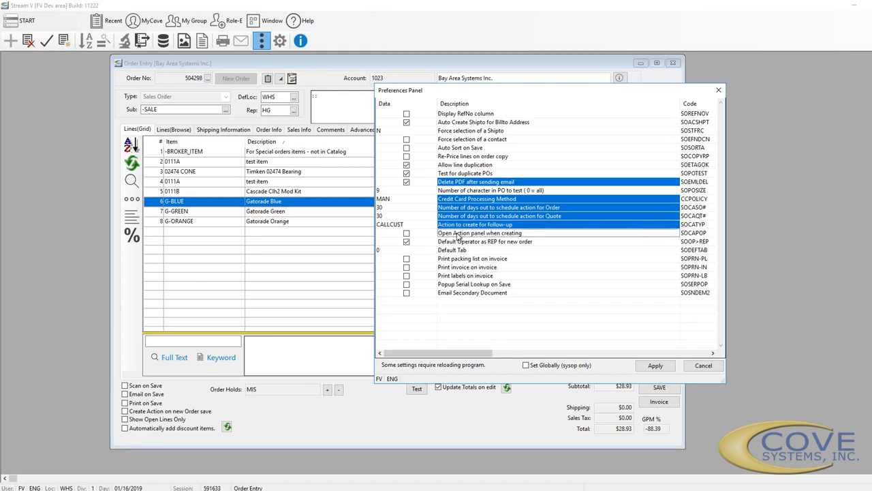
click(408, 233)
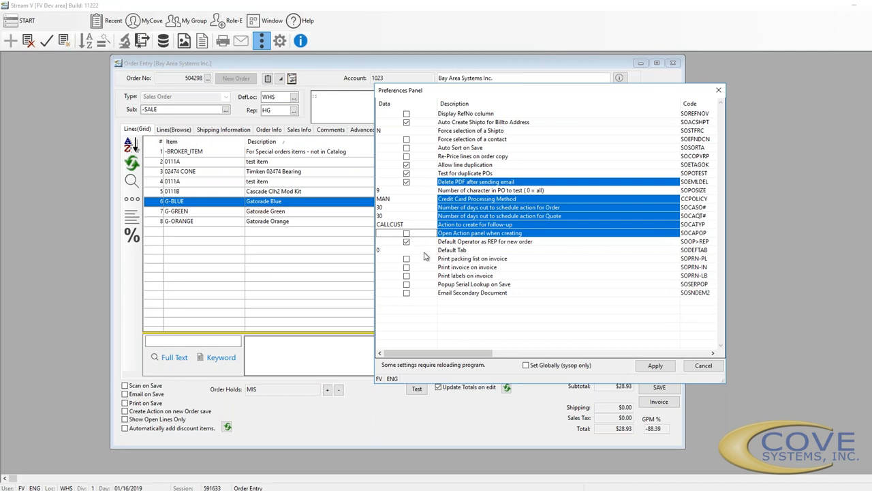
click(424, 252)
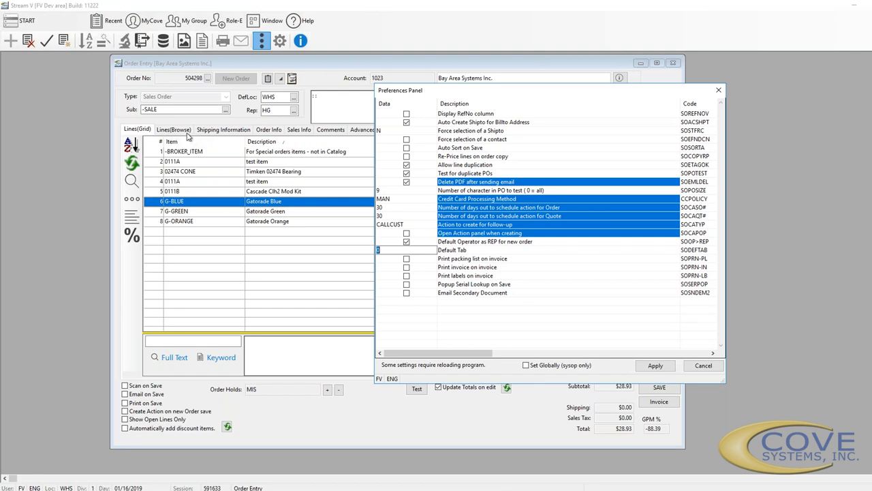
click(447, 286)
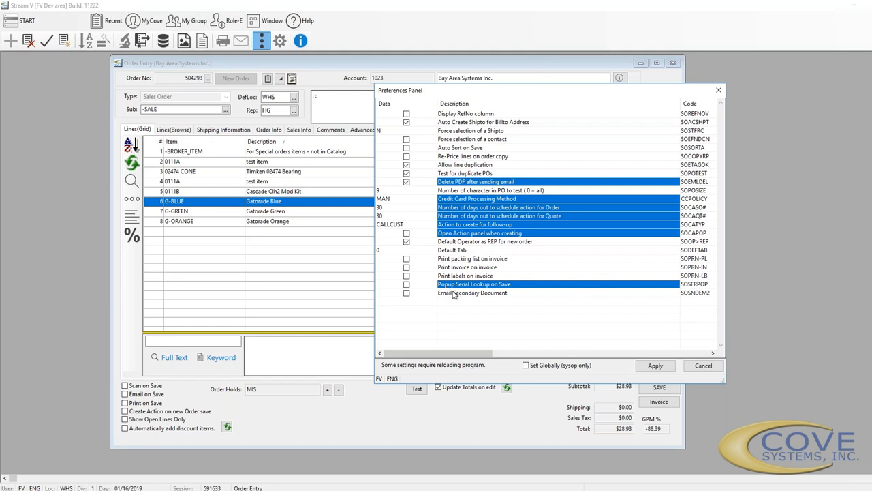
click(457, 293)
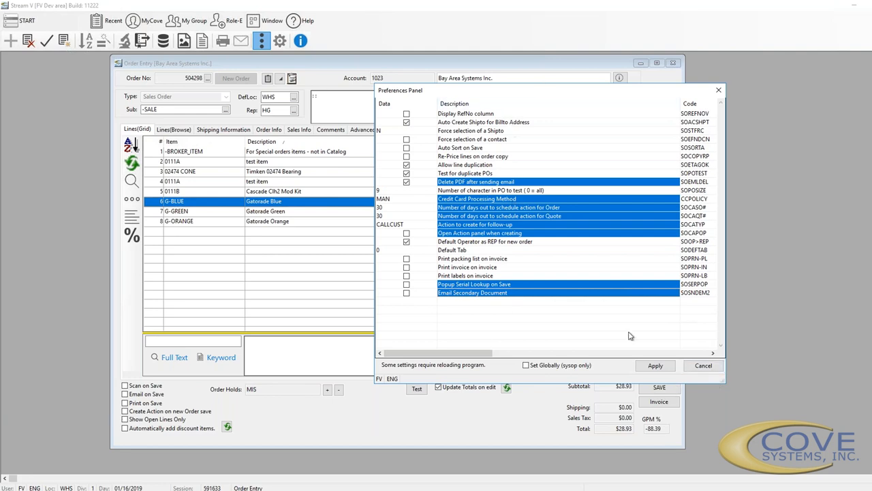
click(697, 366)
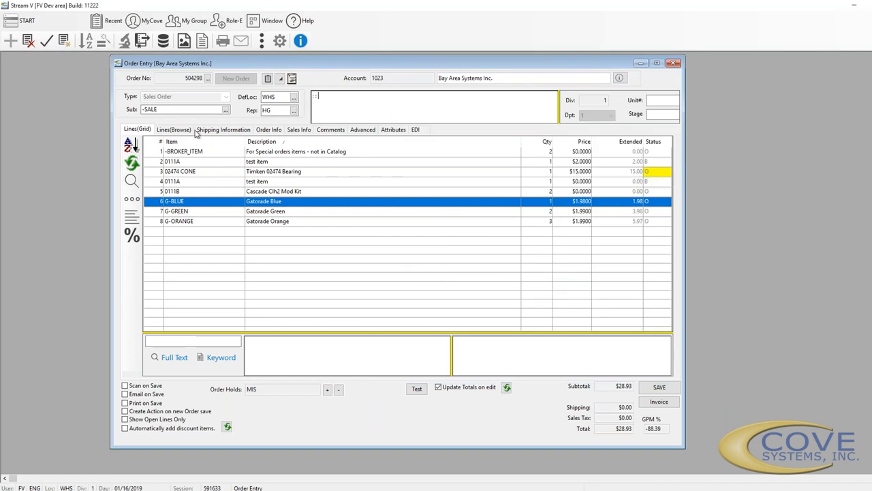
Set the order's payment terms to CC on the Order Info page
click(263, 131)
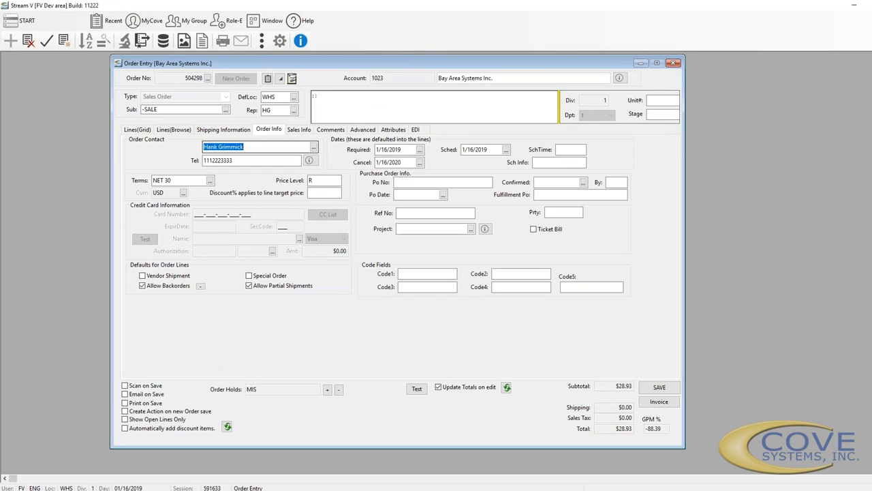
click(210, 180)
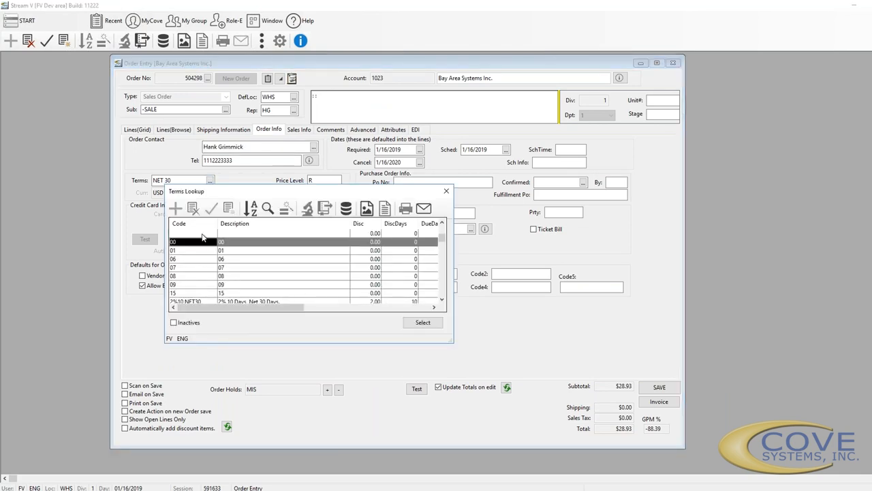
key(Down)
key(Down)
key(Down)
key(Down)
key(Down)
key(Down)
key(Down)
key(Down)
key(Down)
key(Down)
key(Down)
key(Down)
key(Down)
key(Down)
key(Down)
key(Down)
key(Down)
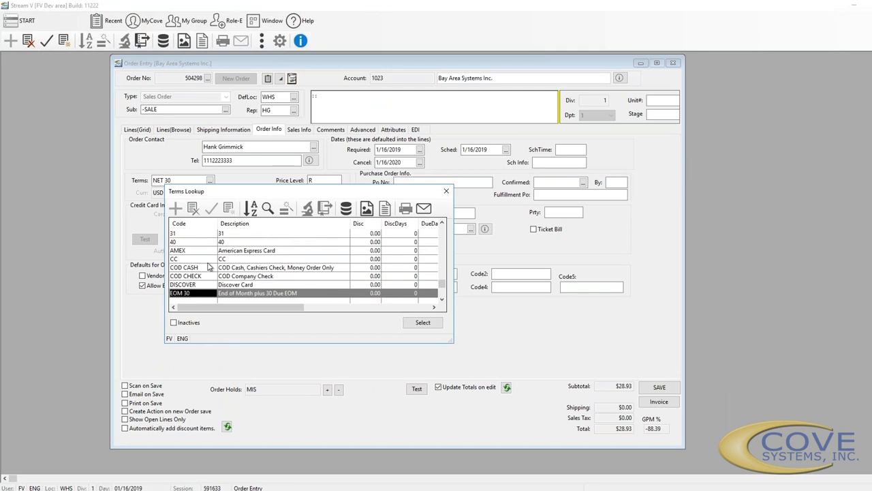
double_click(209, 258)
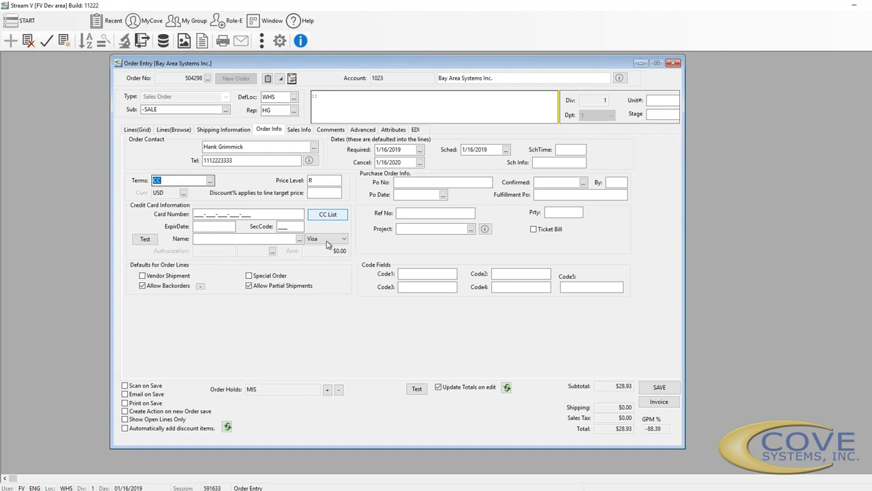
Fill the card expiry and cardholder name from the customer's first saved card, moving to SecCode
click(259, 215)
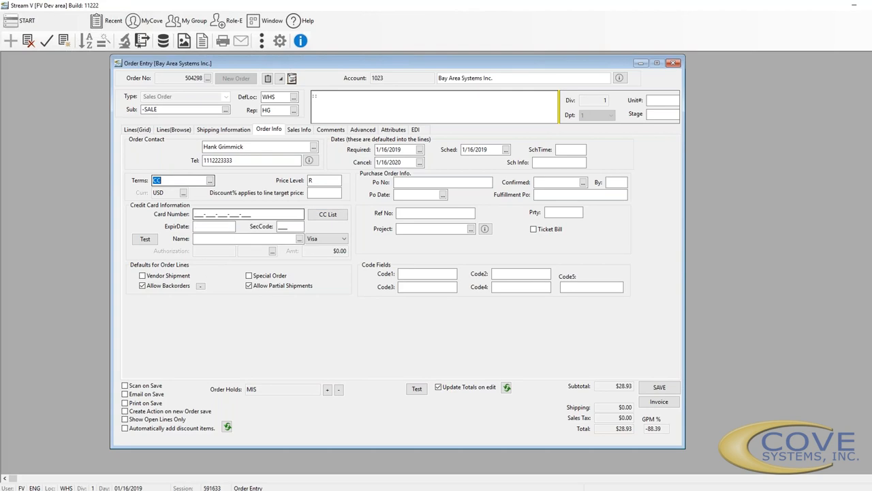
click(316, 216)
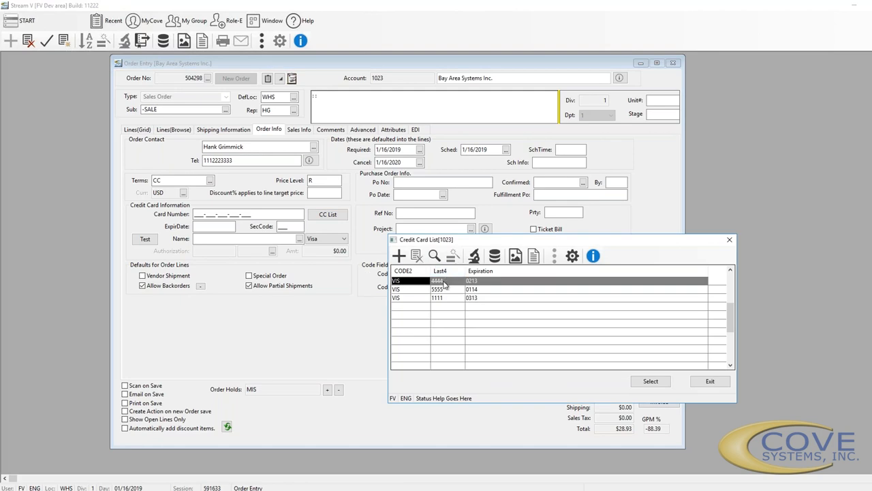
double_click(444, 282)
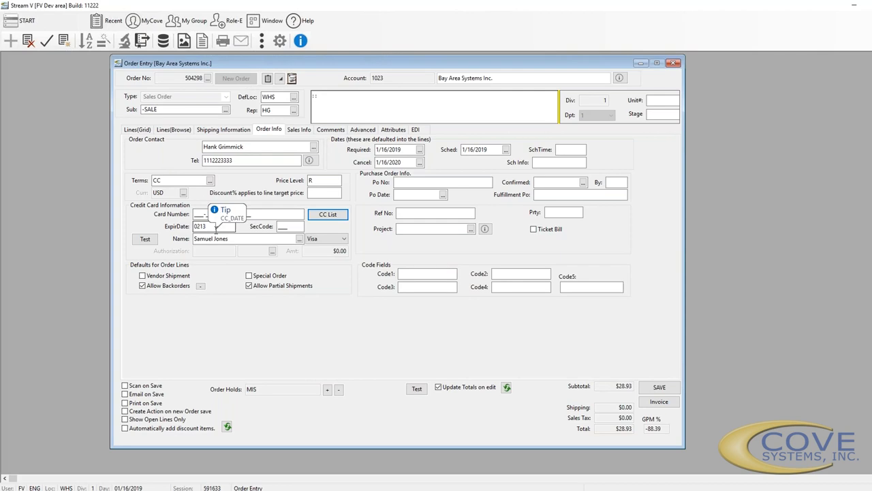
click(289, 228)
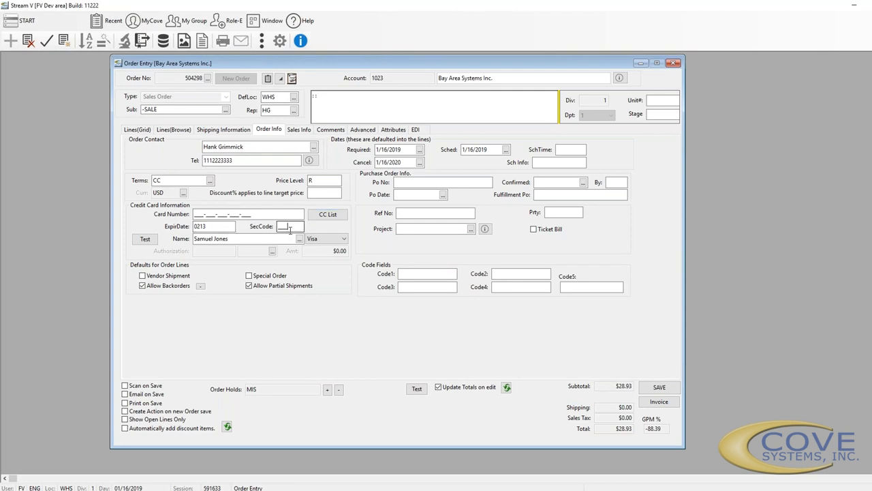